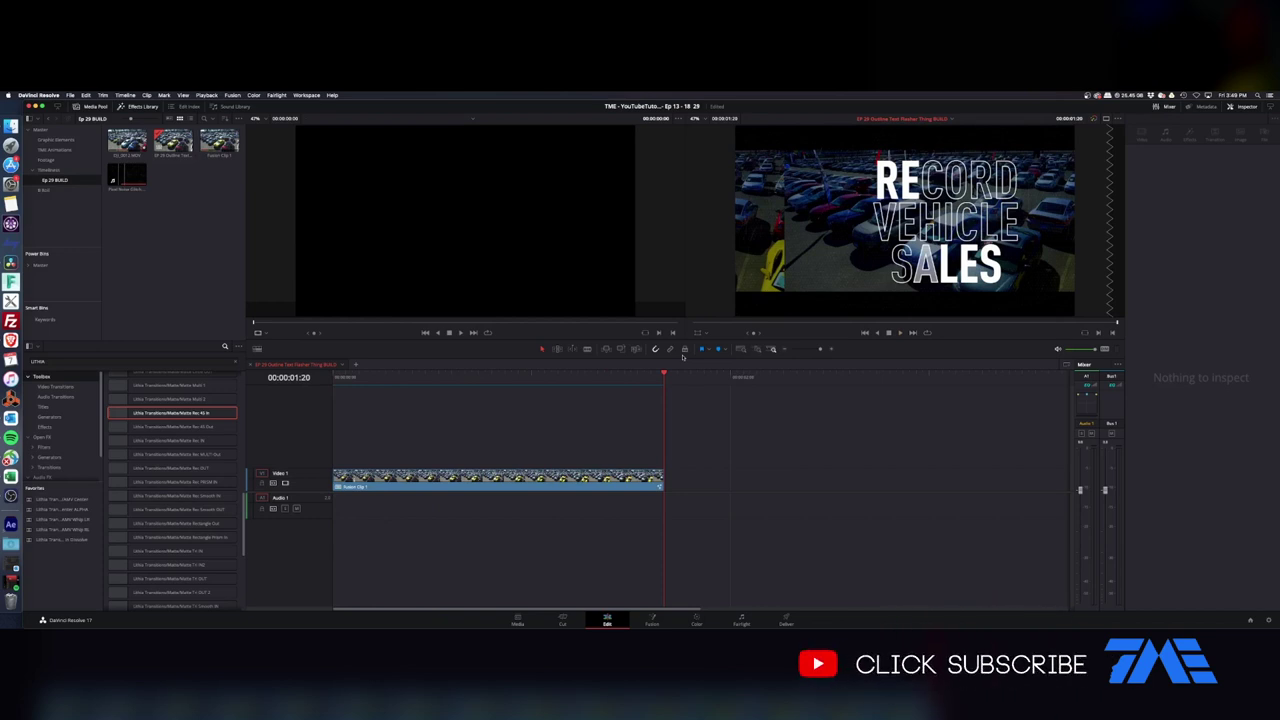
Step: Add the car lot footage to the Video 1 track, a short gap after the existing Fusion clip
key("Home")
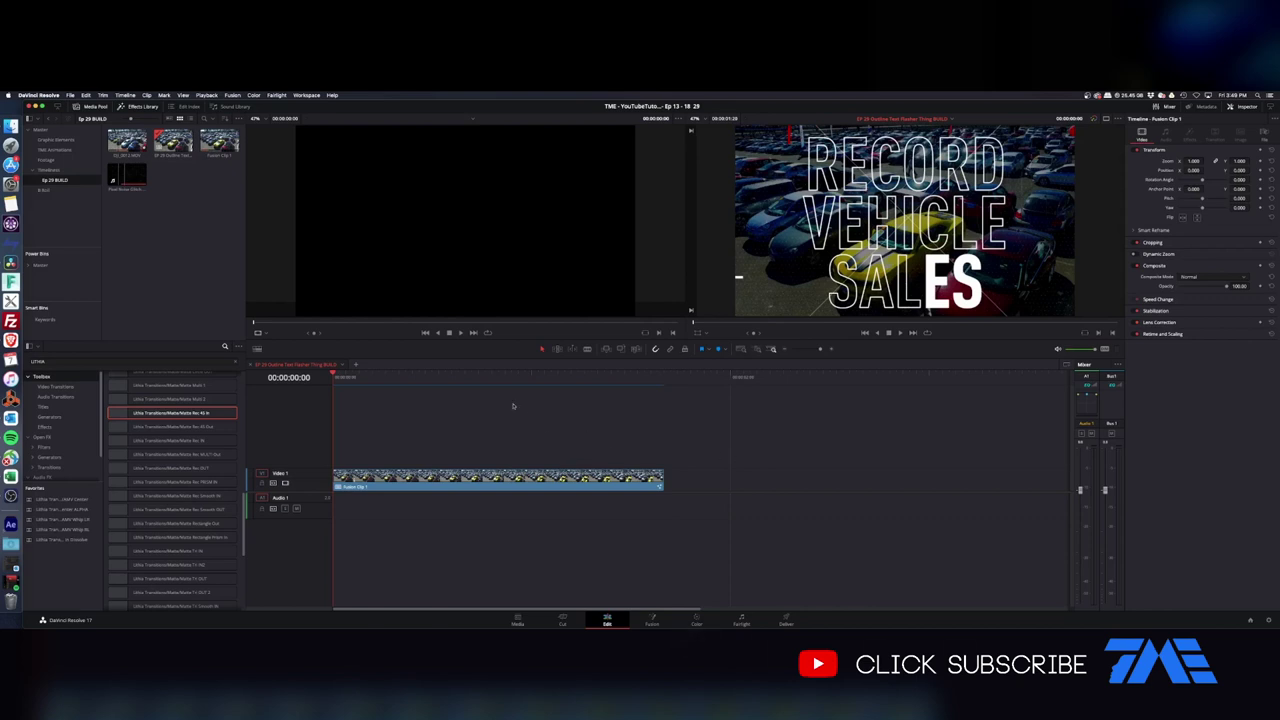
double_click(127, 141)
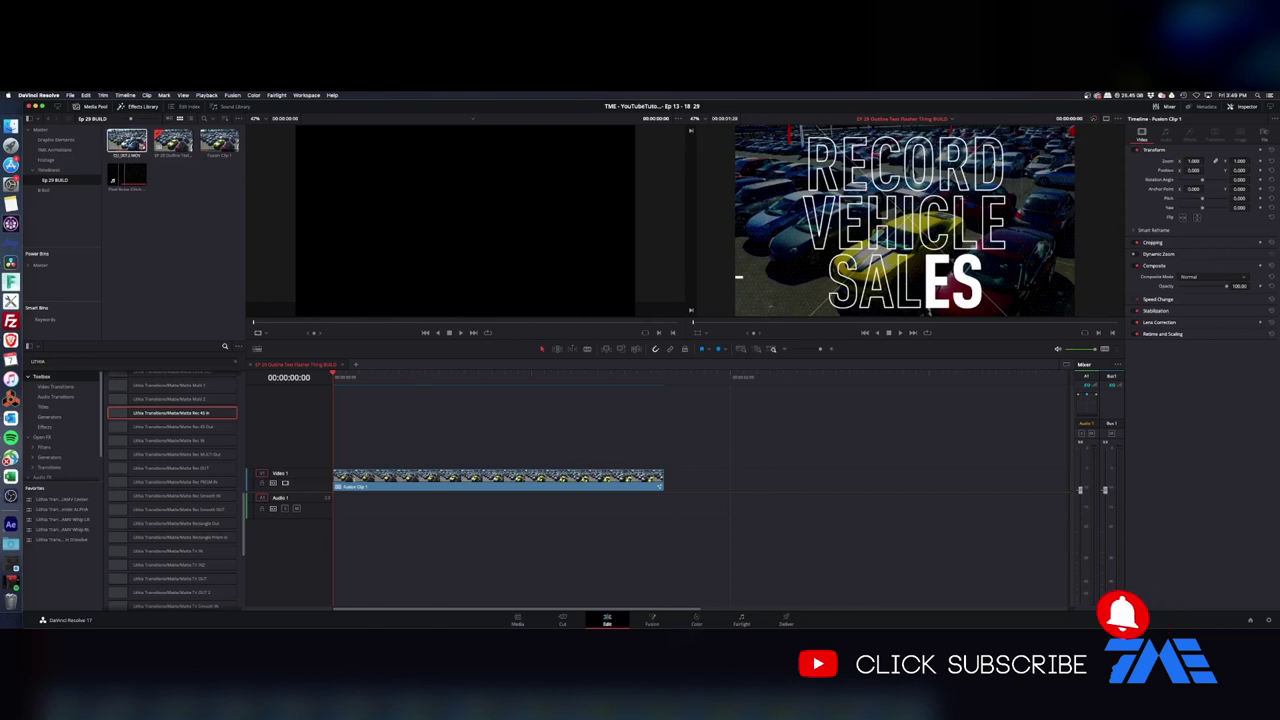
left_click_drag(129, 142, 766, 496)
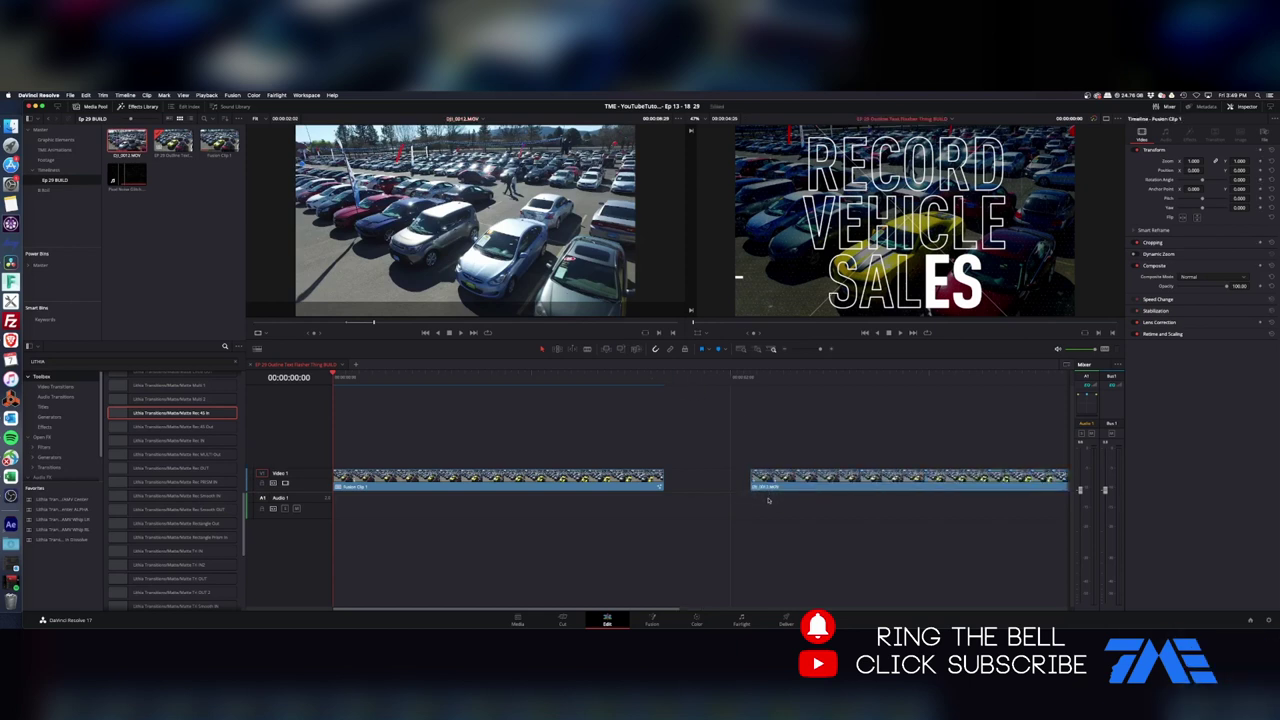
Step: Preview Pixel Noise Glitch.mov, choose the part to use, and place it on Video 2 at the start of the car lot clip
key("super+minus")
double_click(127, 175)
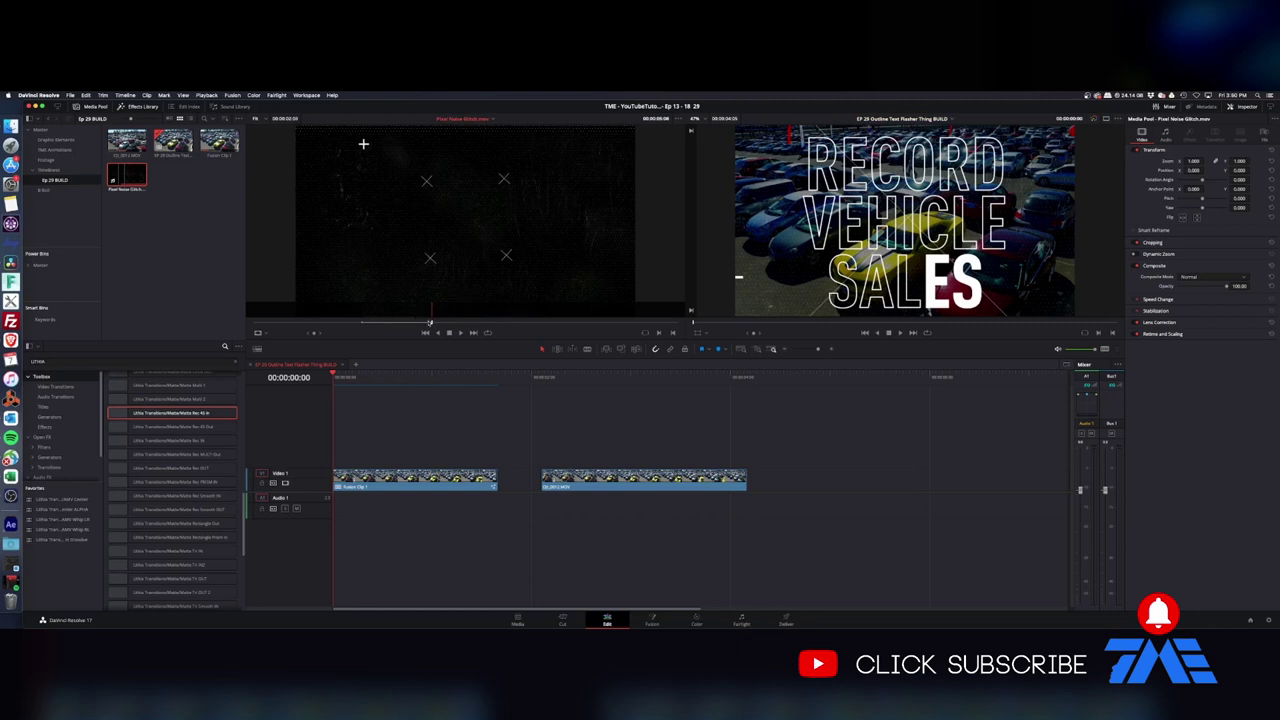
mouse_move(432, 322)
left_mouse_down()
mouse_move(372, 323)
mouse_move(409, 323)
left_mouse_up()
left_click_drag(296, 326, 401, 334)
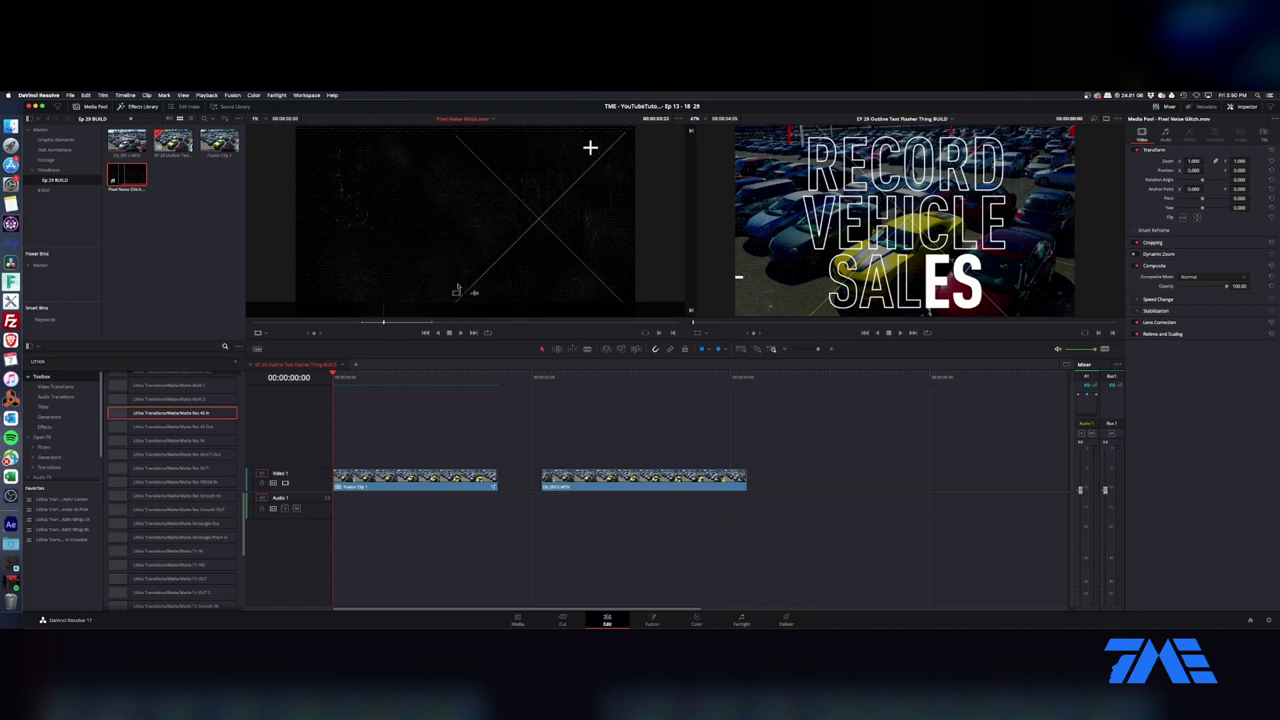
left_click_drag(456, 290, 543, 450)
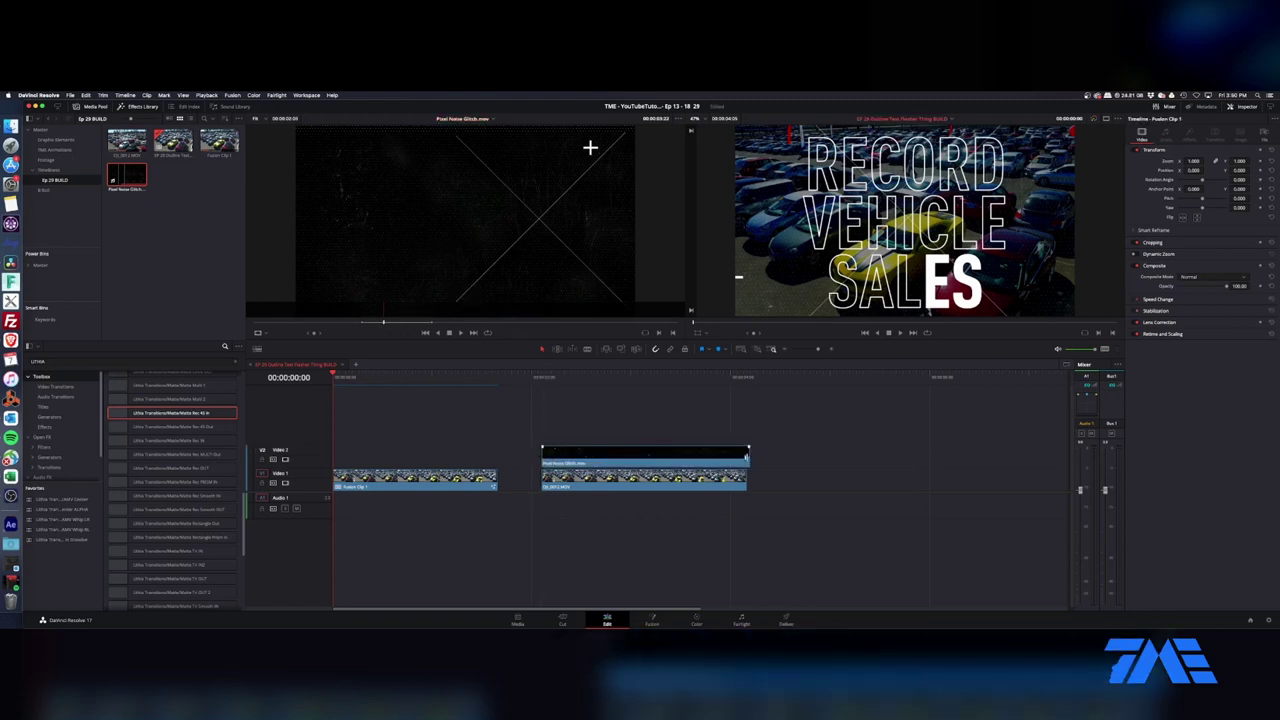
Step: Extend the car lot clip and the Pixel Noise Glitch clip above it so both end at the same point
left_click_drag(747, 455, 826, 455)
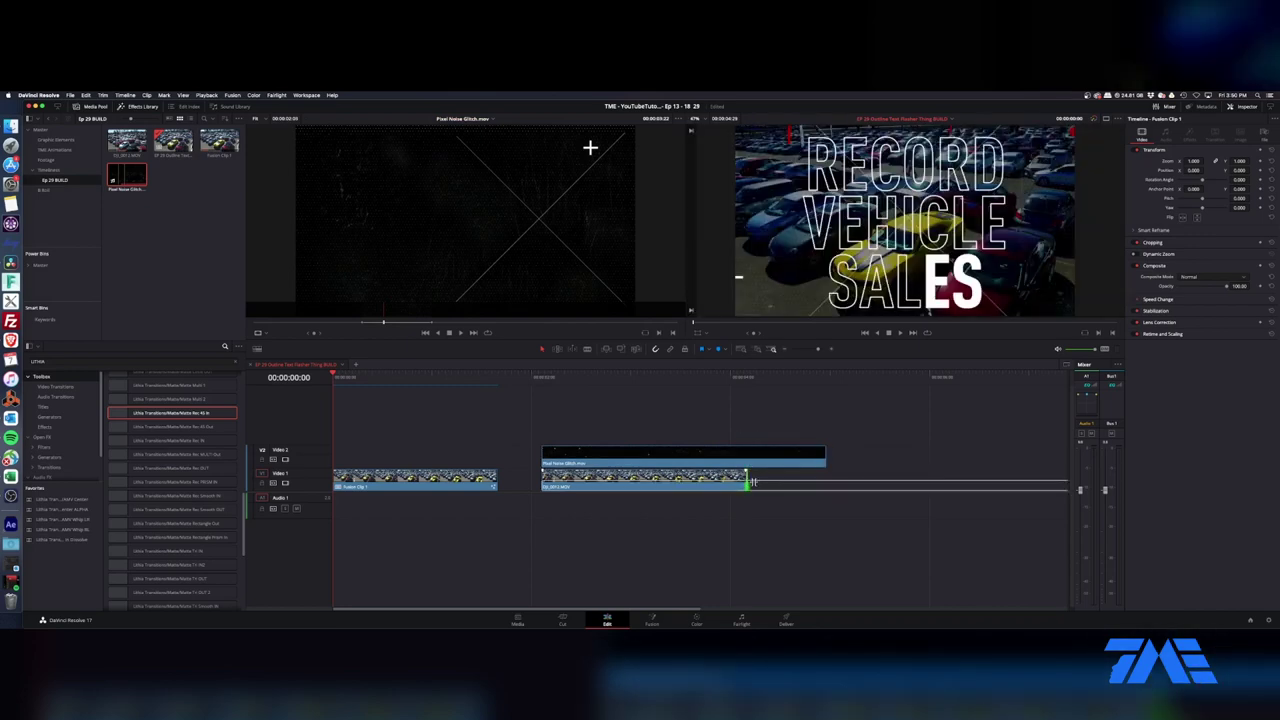
left_click_drag(750, 482, 900, 481)
left_click_drag(826, 455, 900, 460)
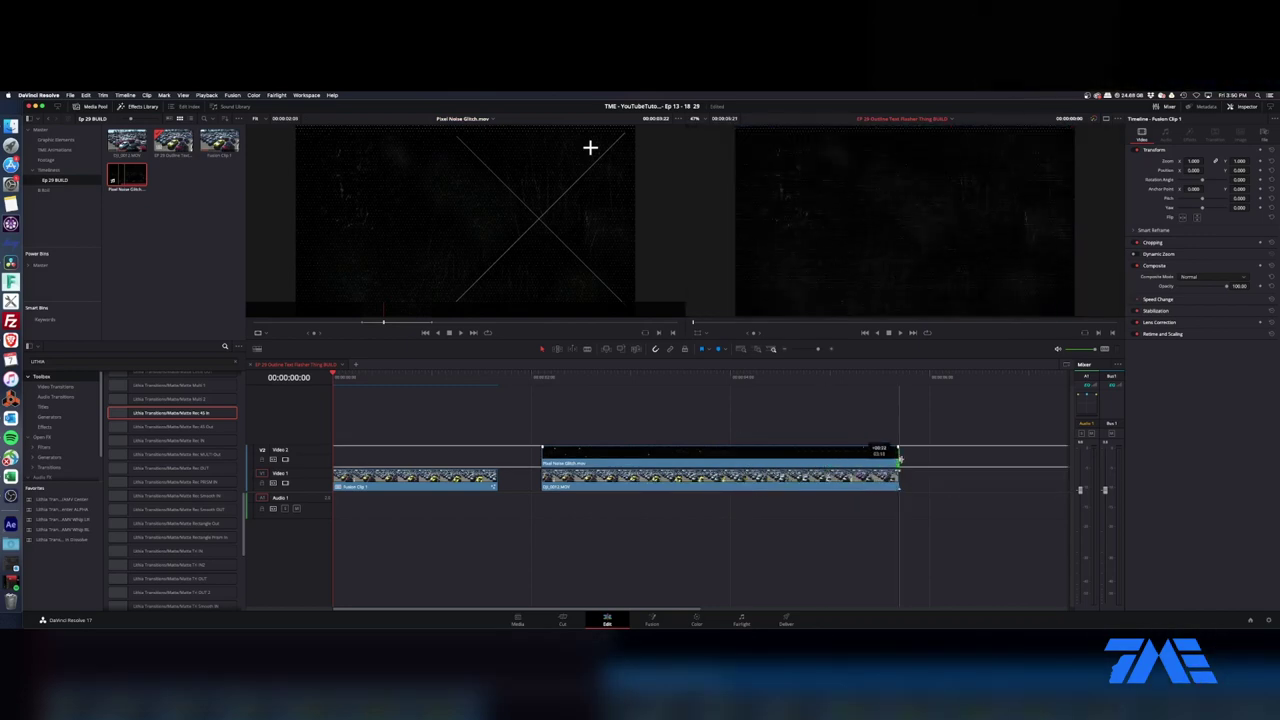
Step: Combine the car lot and Pixel Noise Glitch clips into a new Fusion clip and open it in the Fusion page
left_click_drag(545, 378, 555, 380)
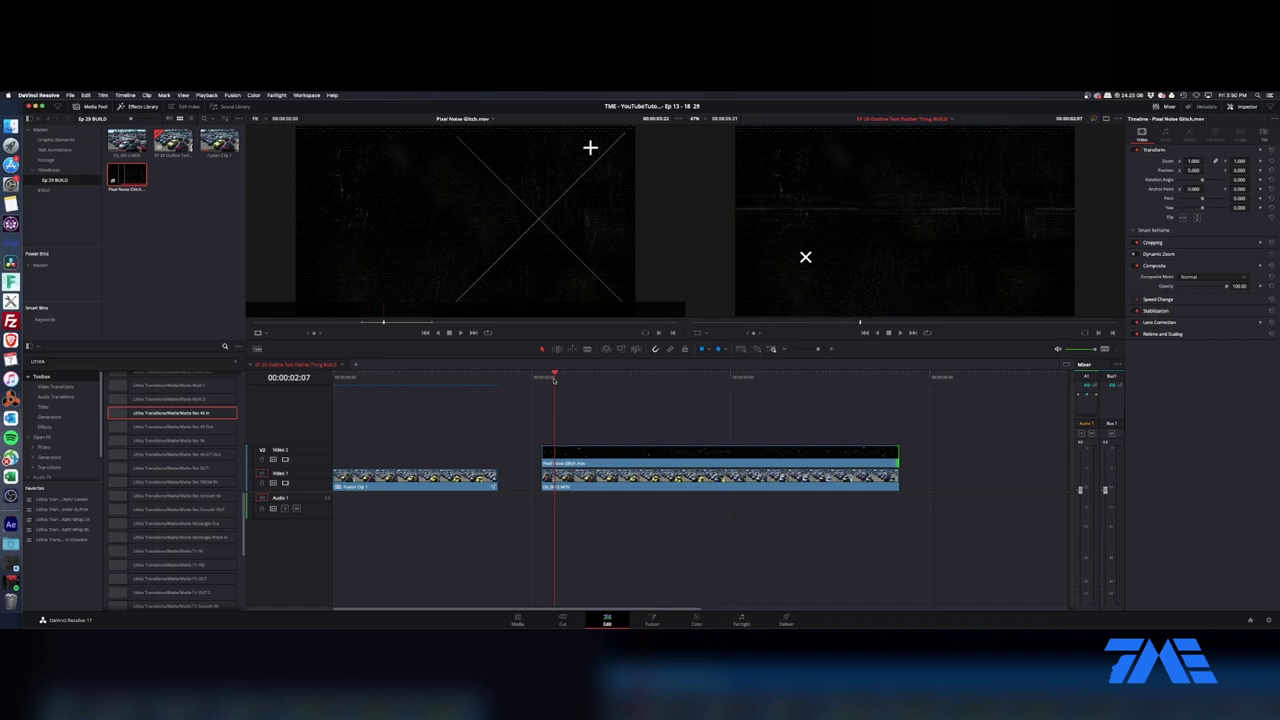
left_click_drag(726, 421, 643, 497)
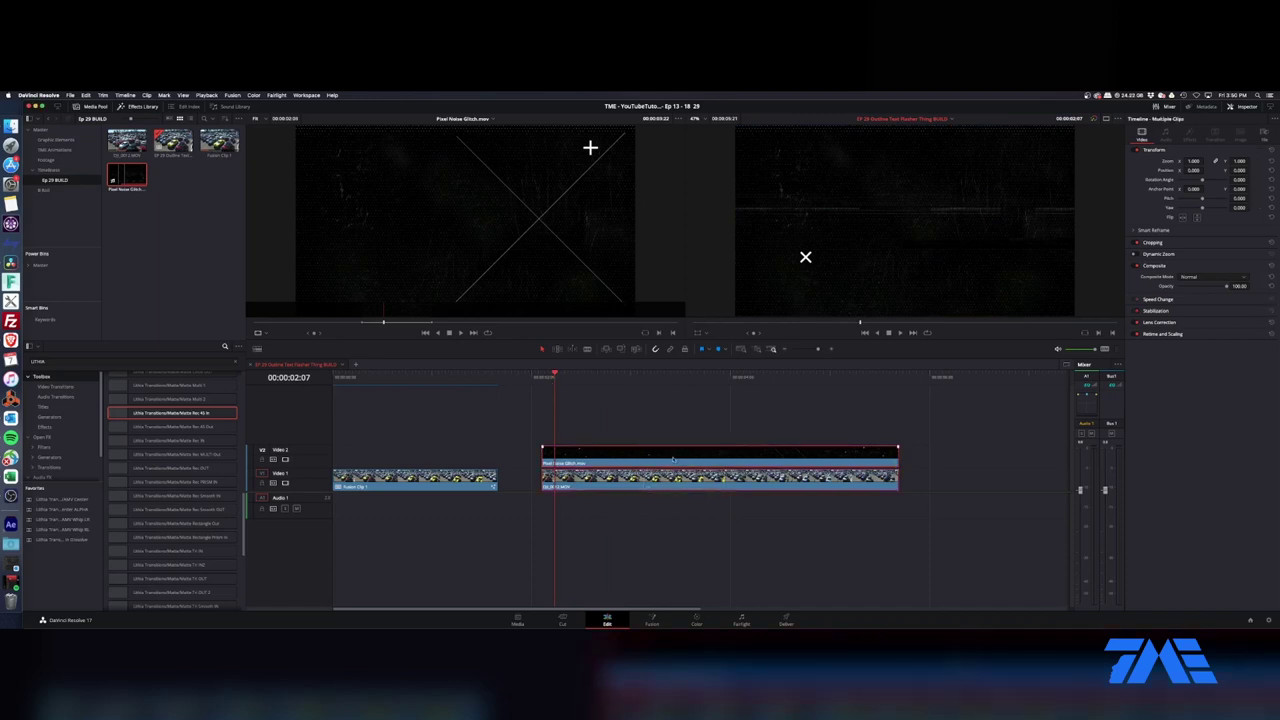
right_click(668, 459)
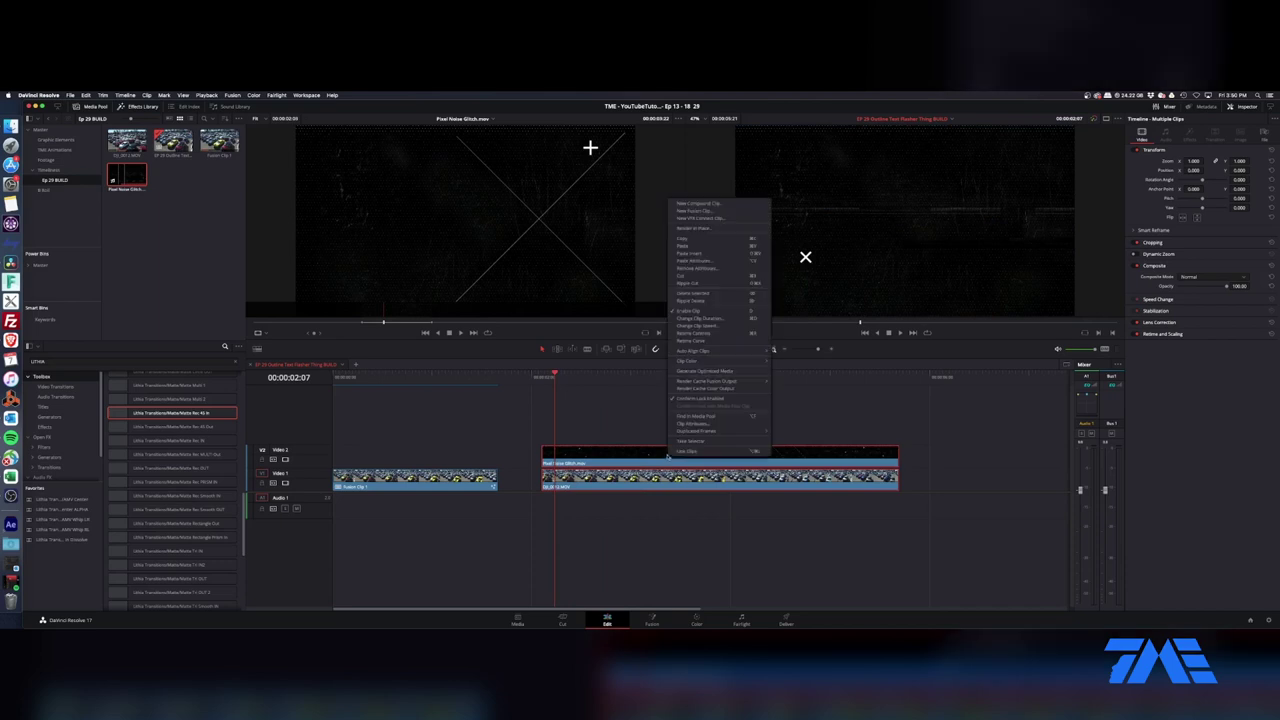
left_click(706, 211)
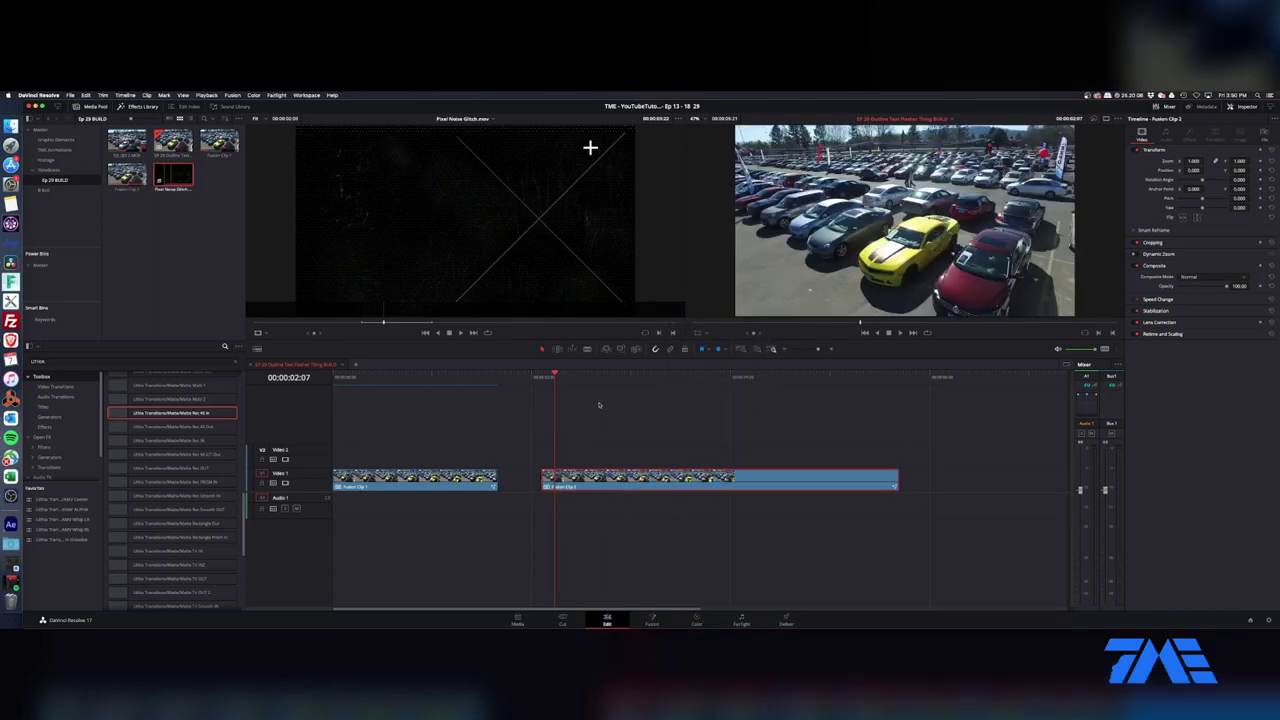
right_click(603, 483)
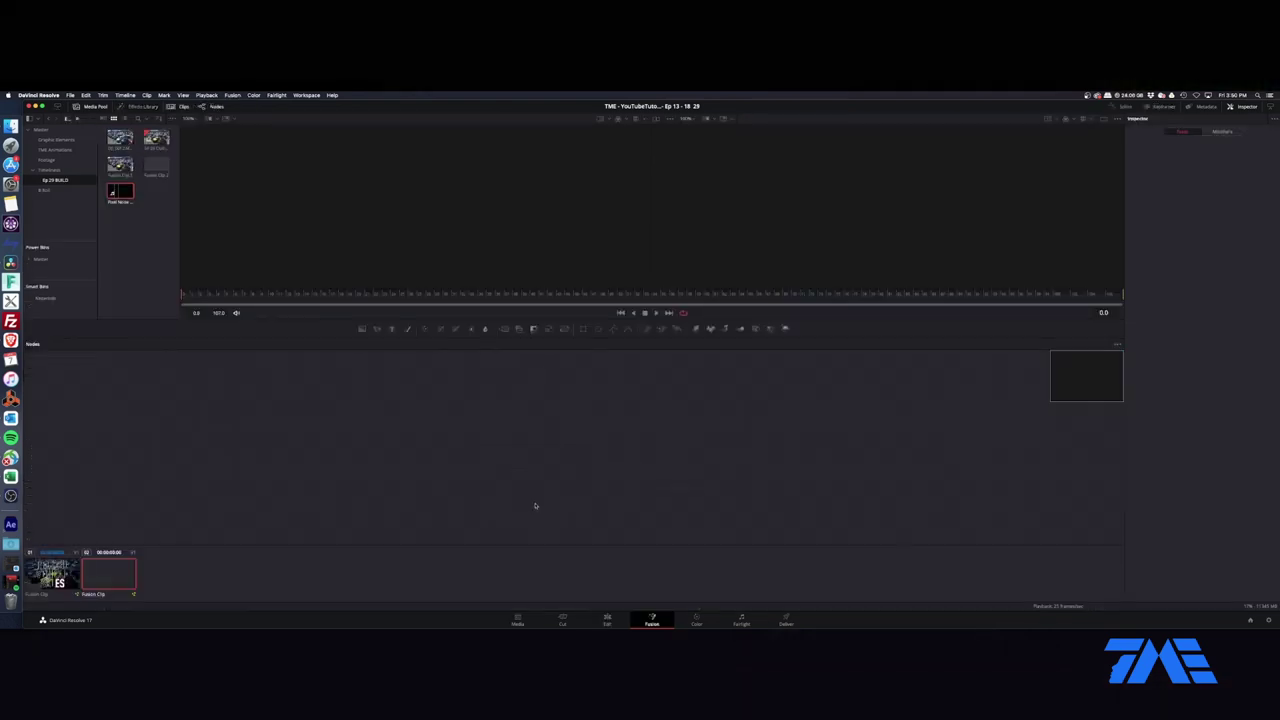
Step: Rearrange the node graph with MediaIn2 above Merge1 and MediaIn1 before it, and show MediaIn1 in the first viewer
left_click_drag(1103, 394, 1017, 369)
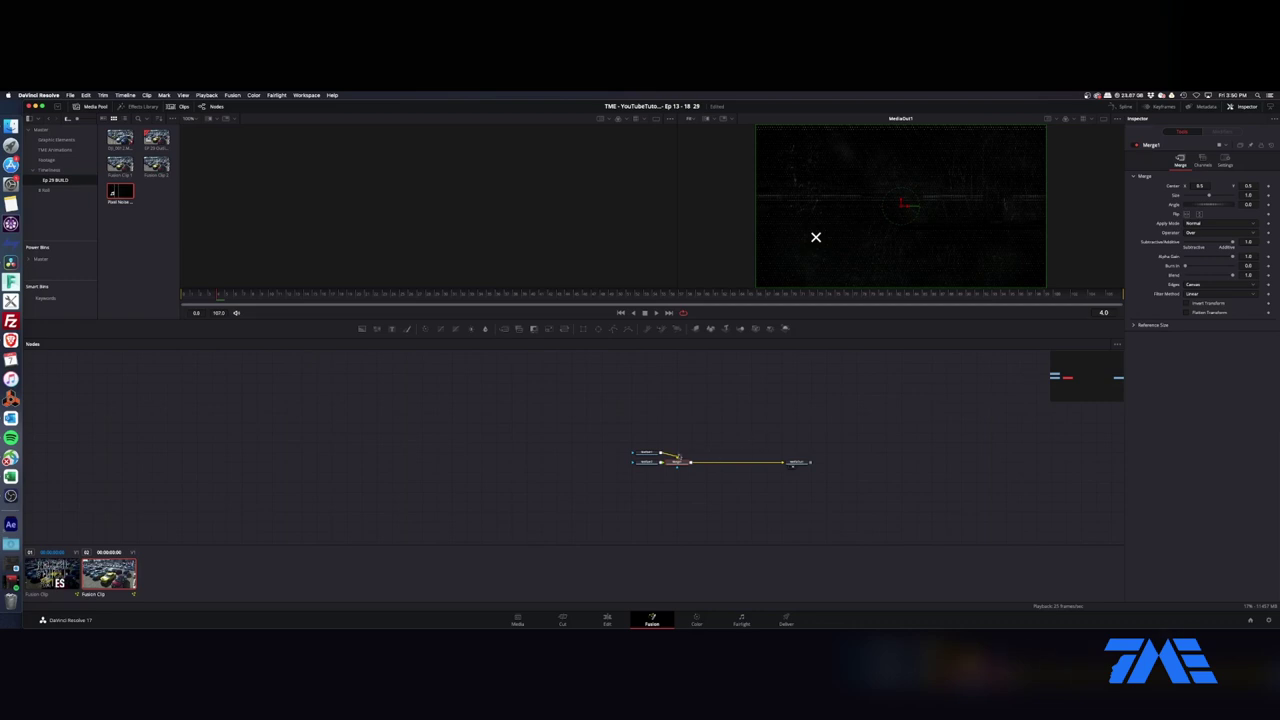
mouse_move(649, 454)
left_mouse_down()
mouse_move(694, 405)
mouse_move(650, 440)
left_mouse_up()
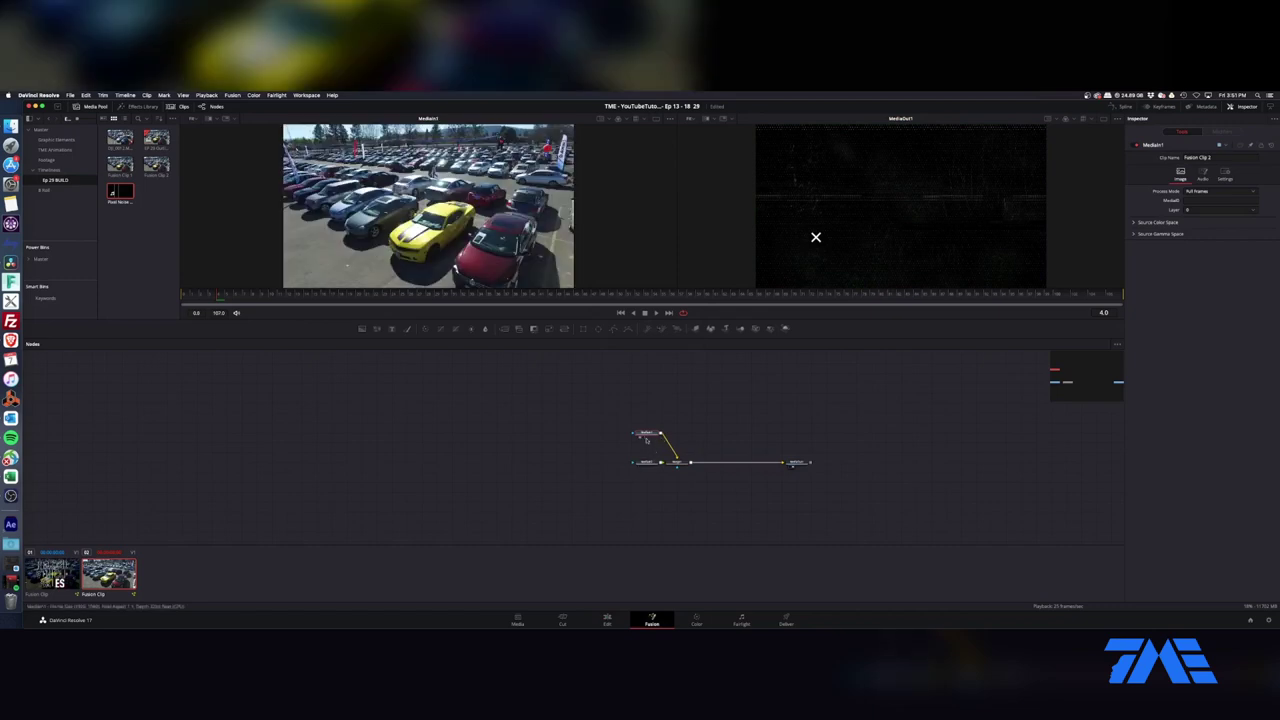
left_click_drag(648, 463, 601, 461)
left_click(676, 414)
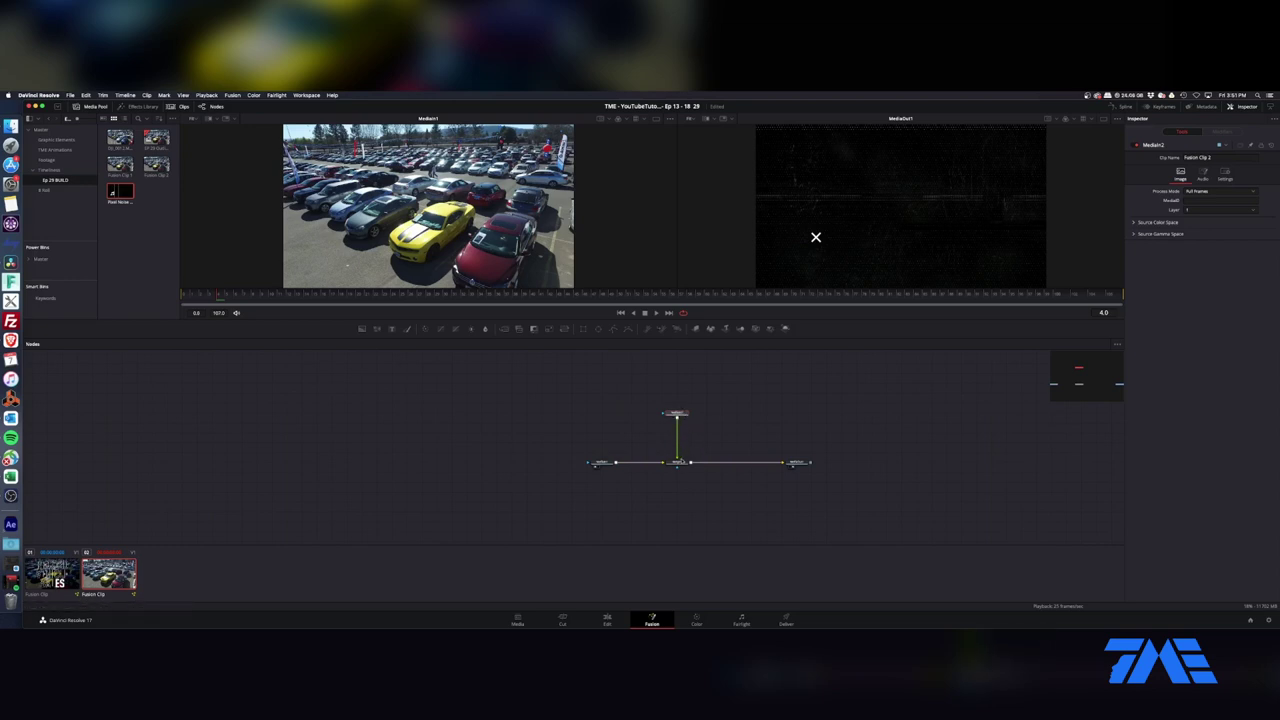
Step: Set Merge1's apply mode to Screen so the glitch overlay blends over the car footage
left_click(677, 462)
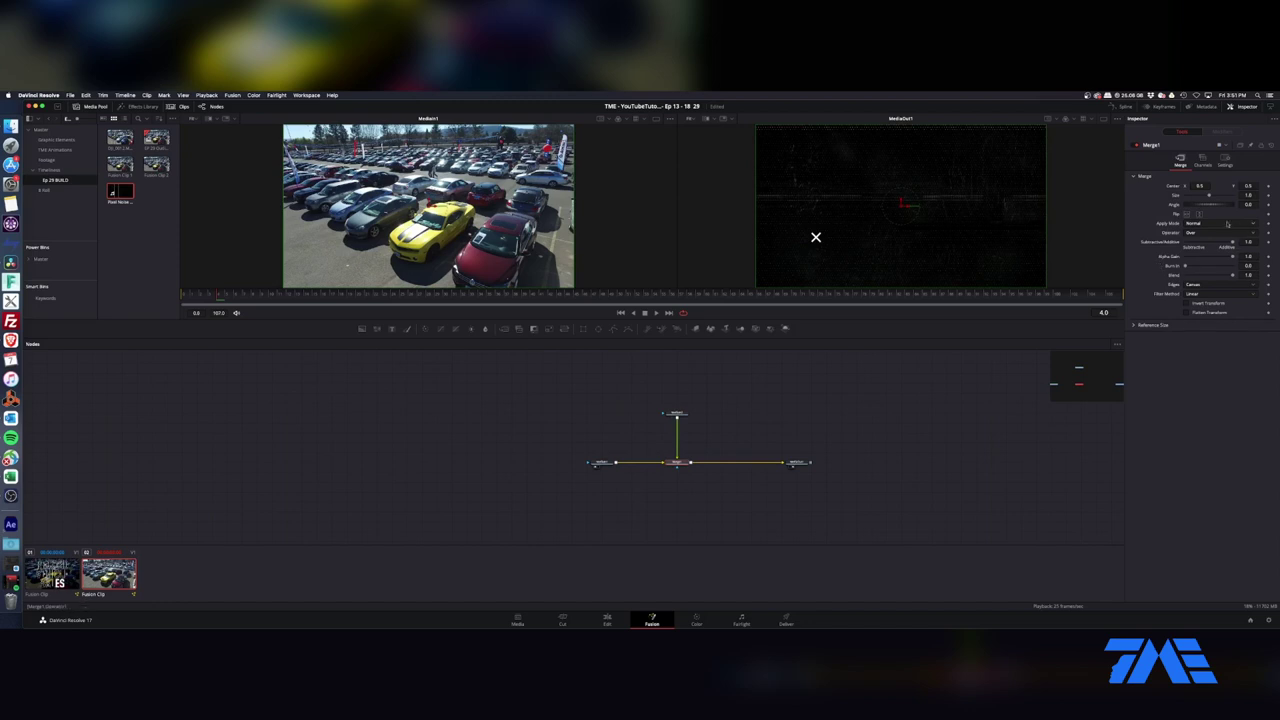
left_click(1227, 223)
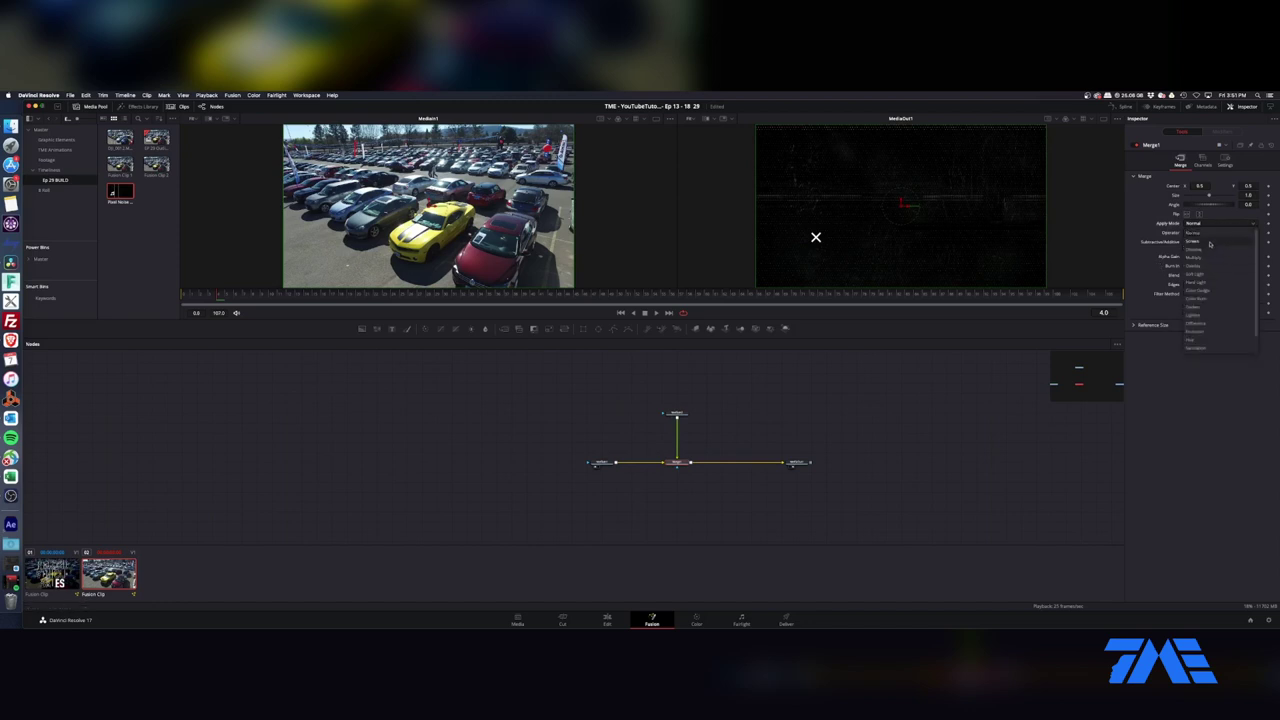
left_click(1210, 244)
Step: Insert a Color Corrector after MediaIn1 and set saturation to 2.0, contrast to about 1.25 and gain to about 0.84
left_click_drag(602, 466, 572, 465)
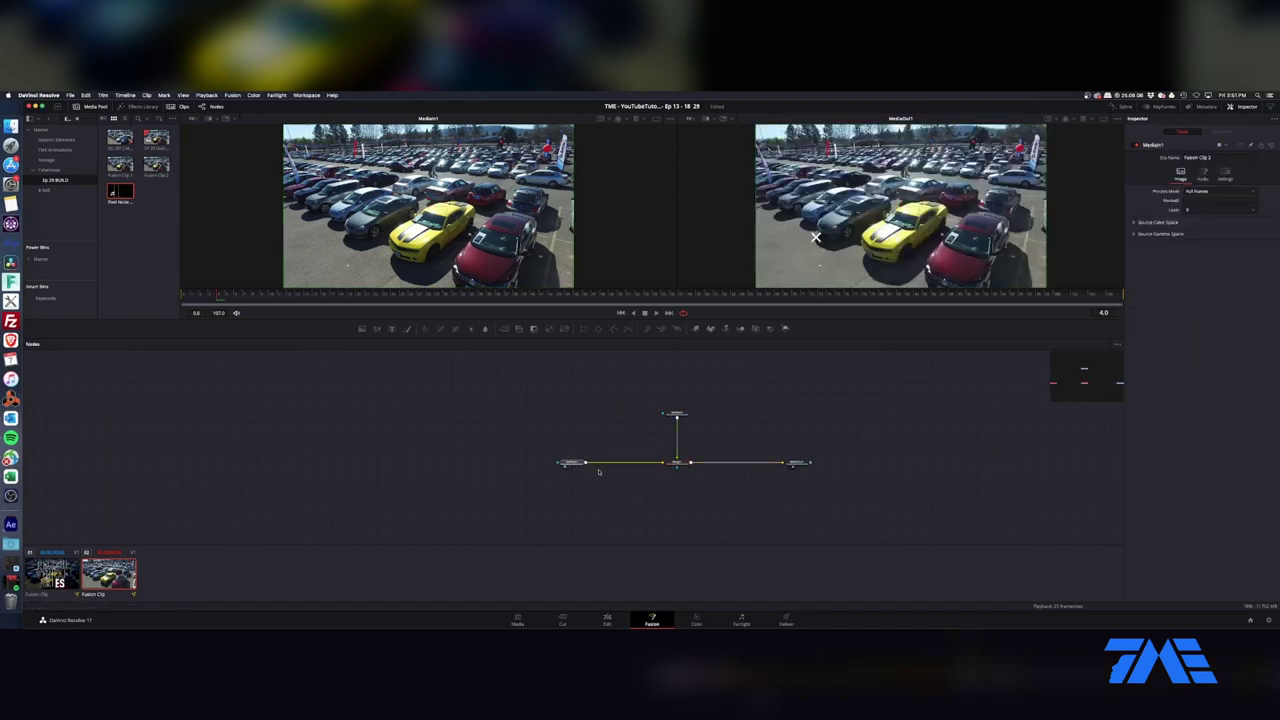
left_click(430, 330)
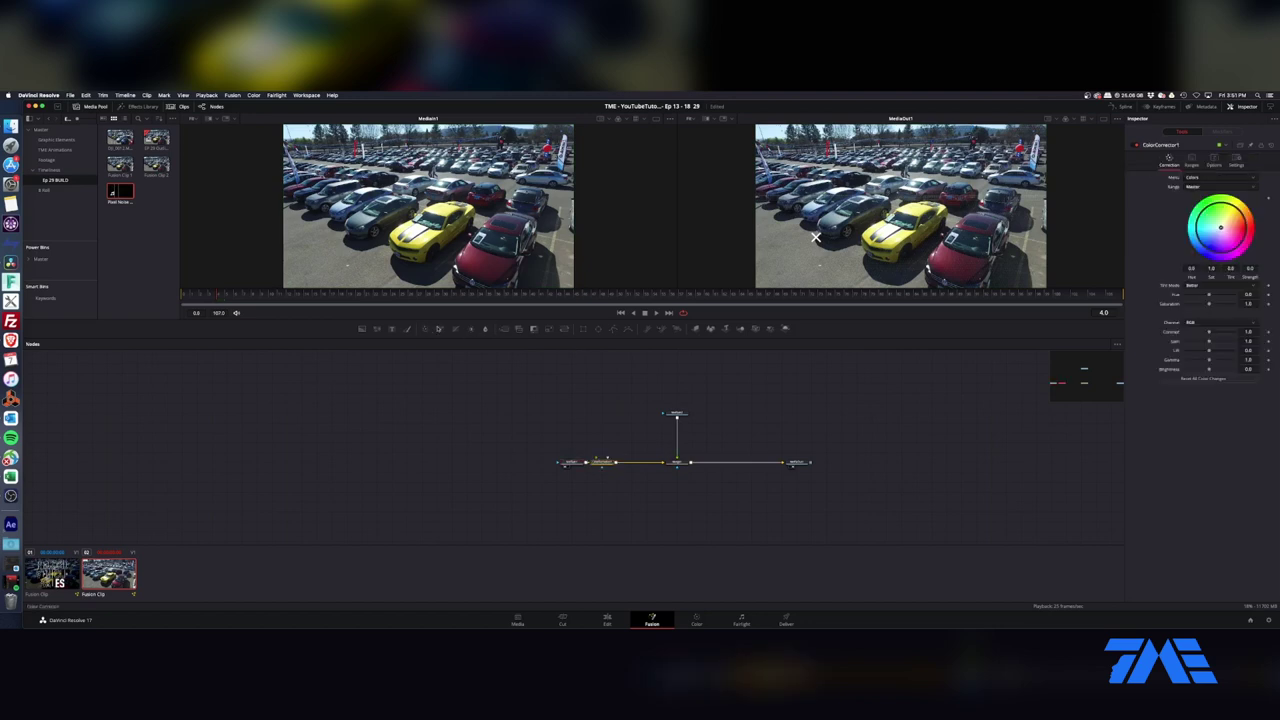
left_click_drag(1210, 305, 1234, 304)
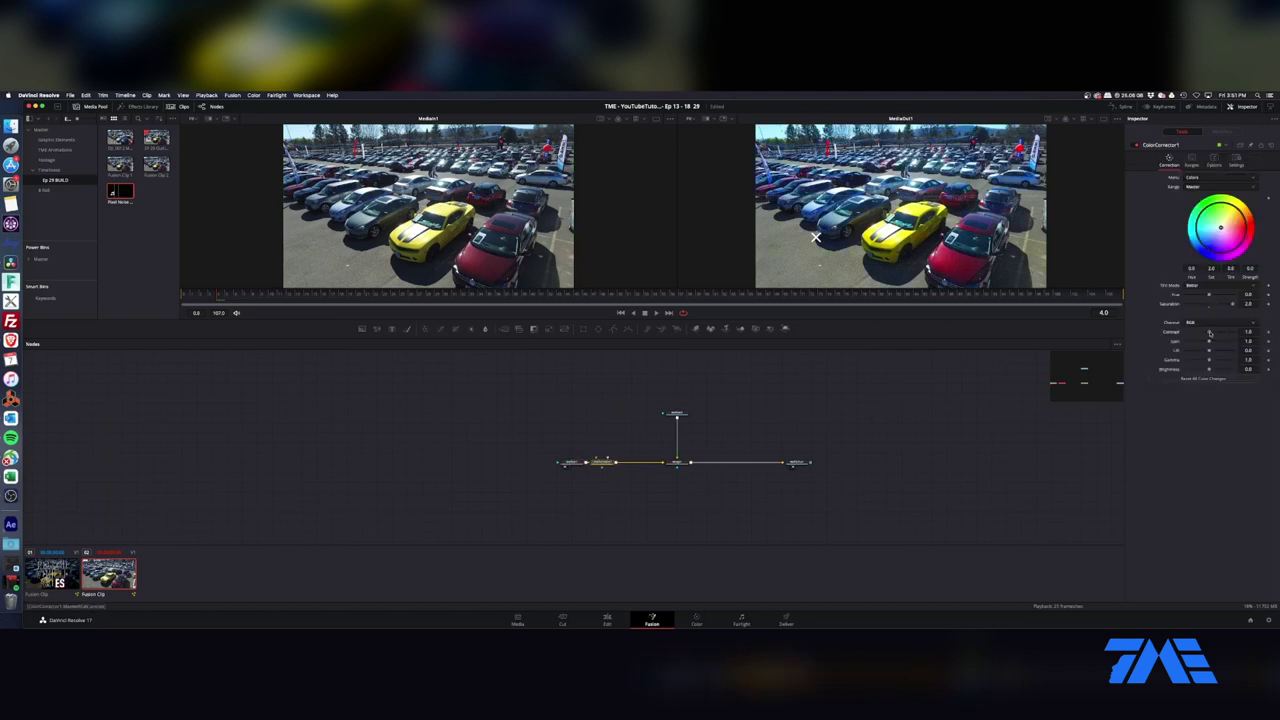
left_click_drag(1210, 333, 1205, 342)
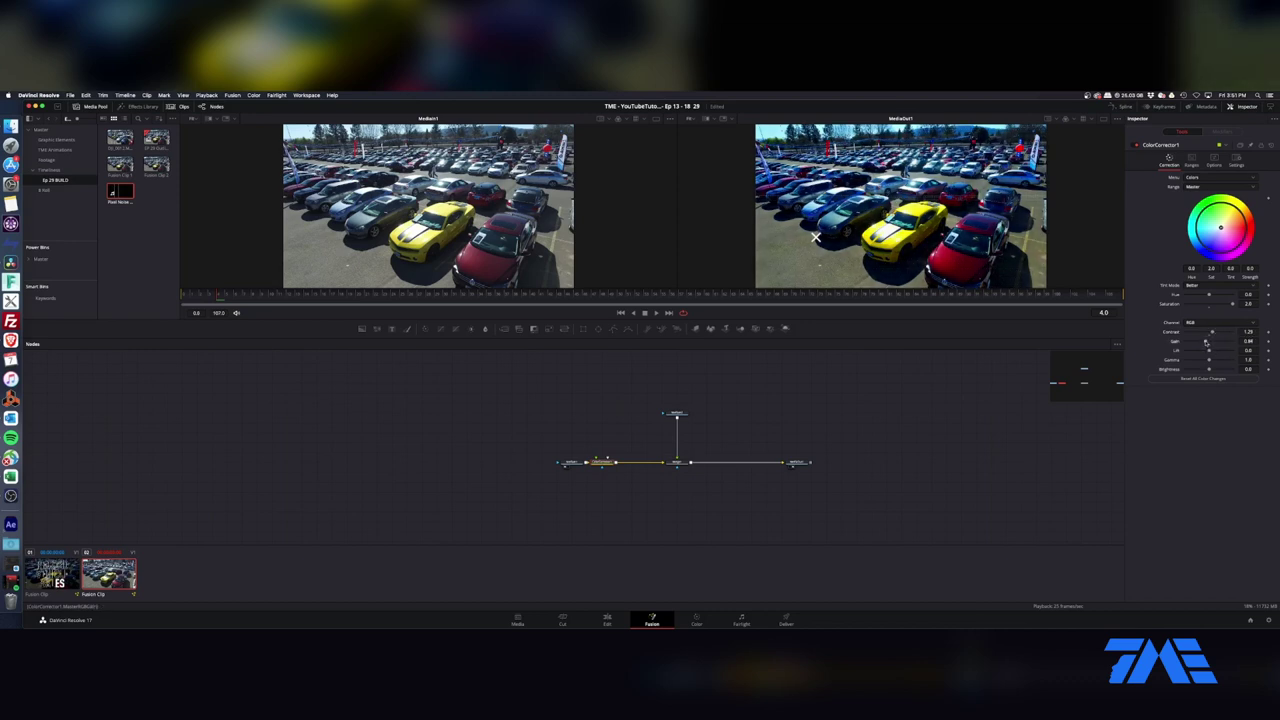
Step: Set the Color Corrector's lift to about -0.06 and gamma to about 1.32
scroll(784, 433, "up", 3)
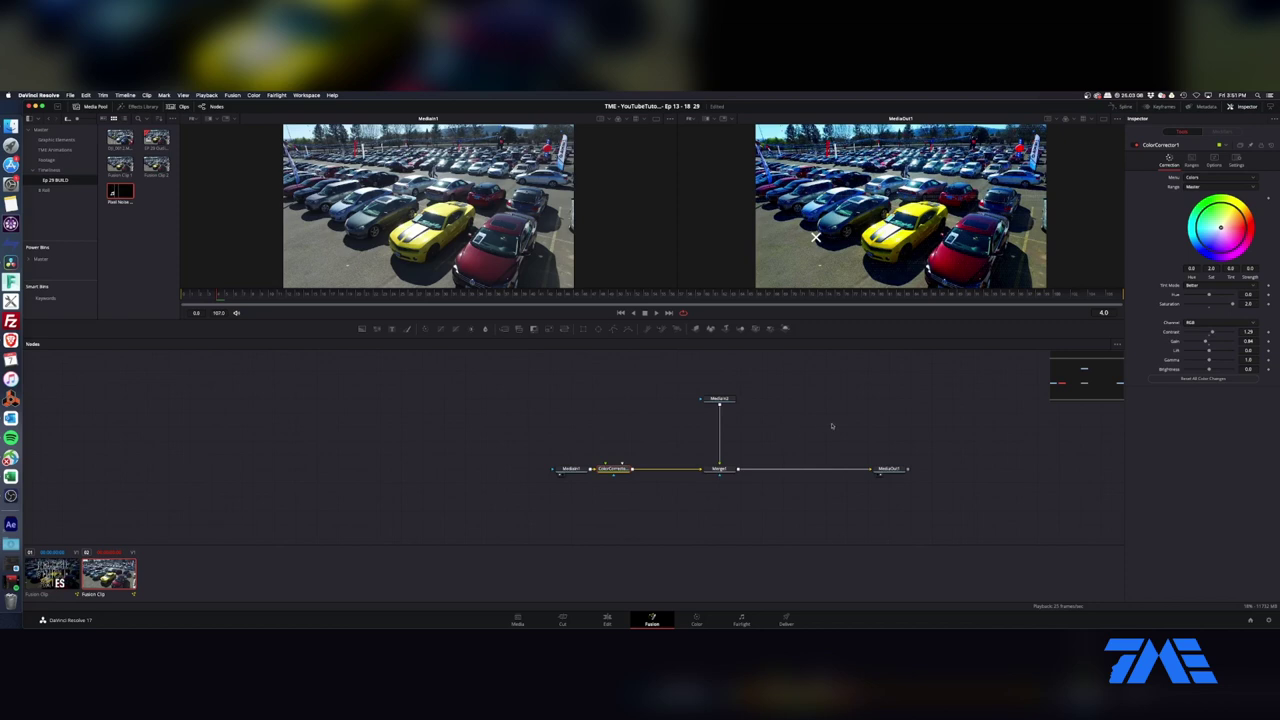
left_click_drag(1093, 376, 1081, 379)
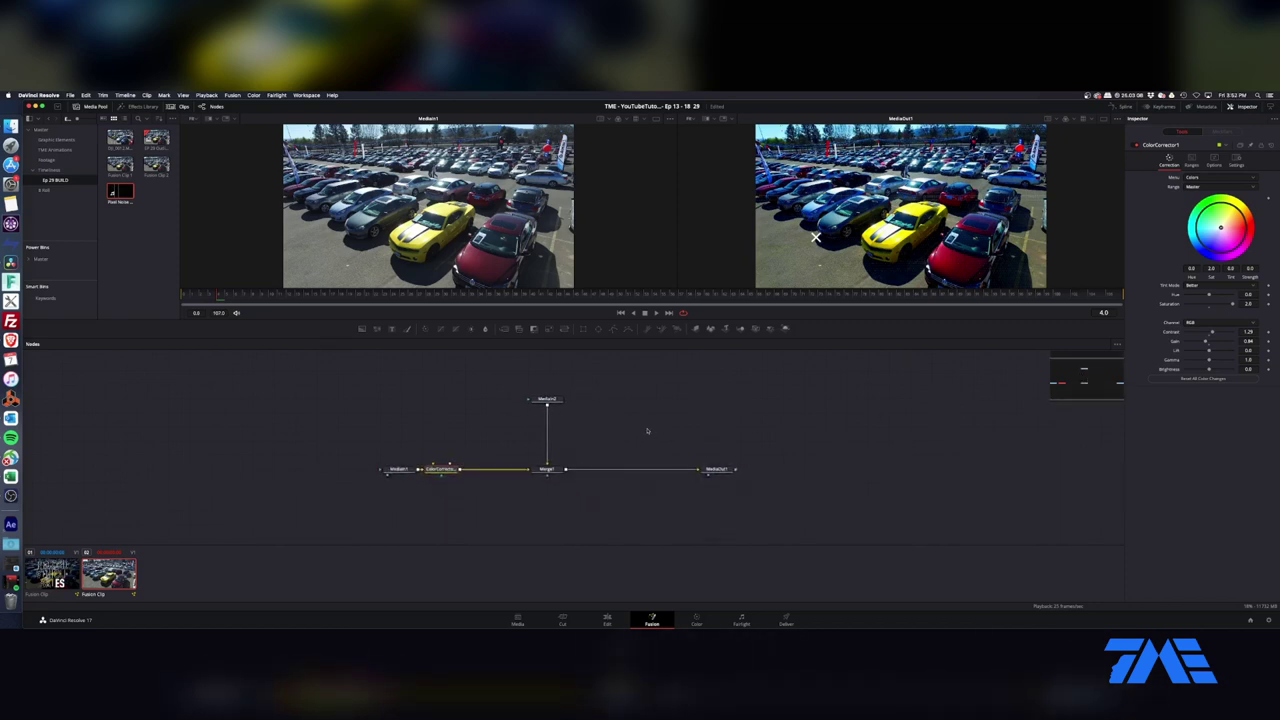
scroll(647, 430, "up", 2)
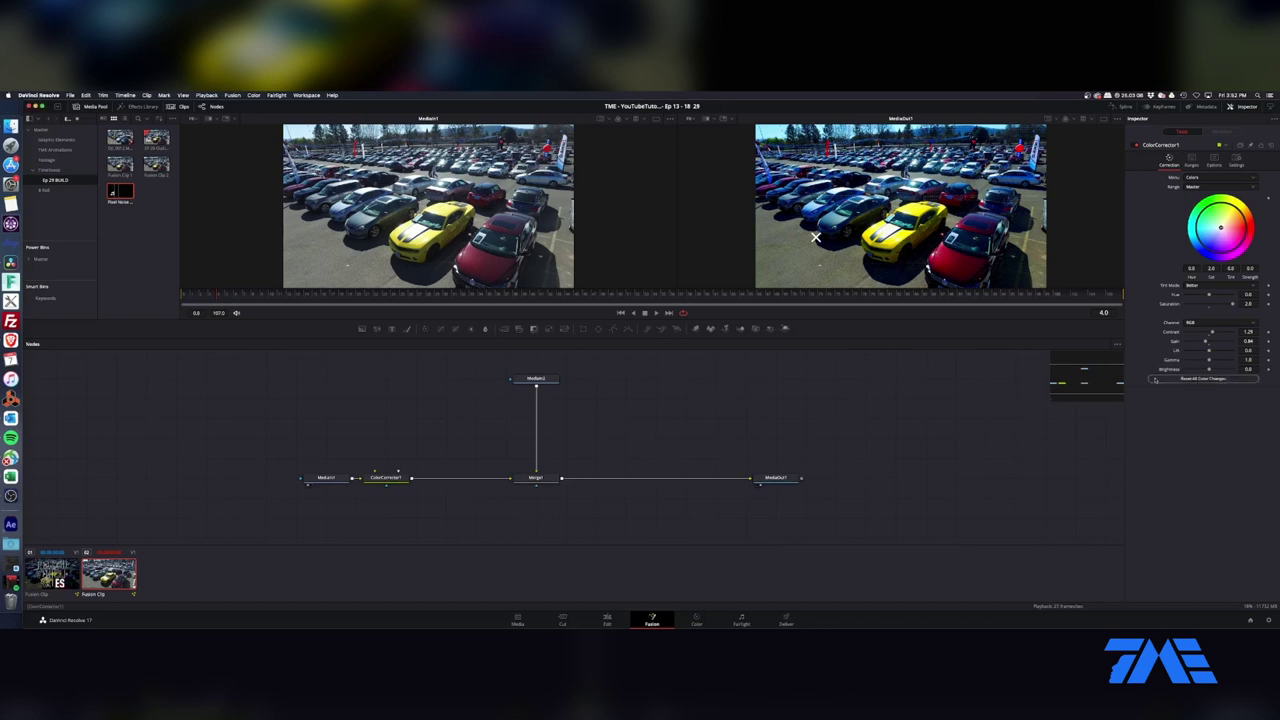
left_click_drag(1209, 352, 1212, 371)
left_click(1210, 373)
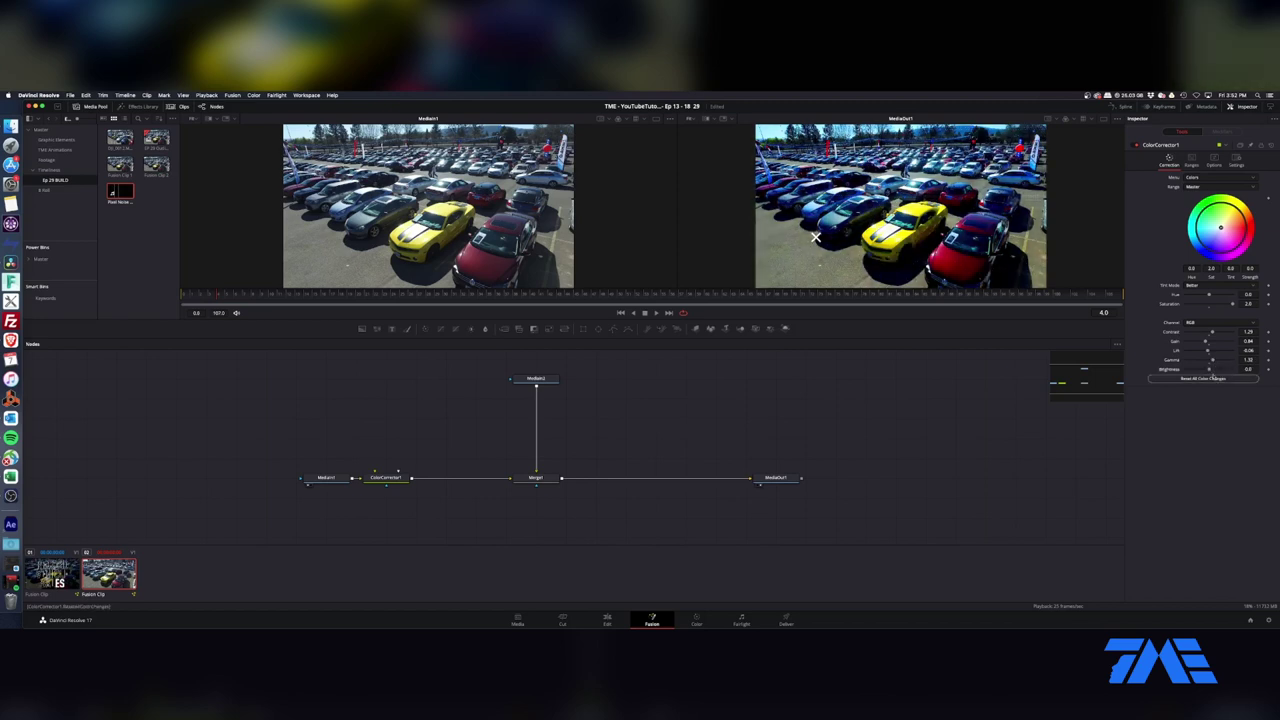
Step: Merge a blue linear gradient Background node between ColorCorrector1 and Merge1, aligning it with MediaIn2 in the graph
left_click_drag(533, 359, 437, 521)
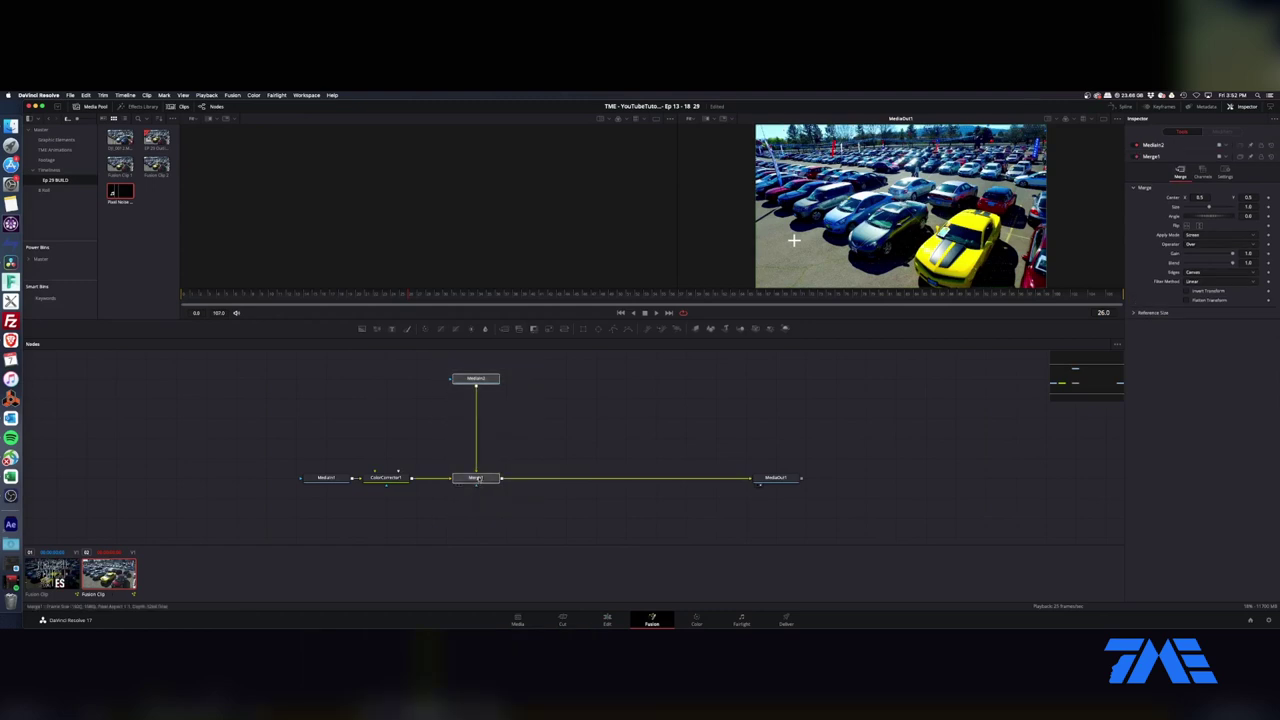
left_click_drag(475, 478, 596, 478)
left_click(386, 477)
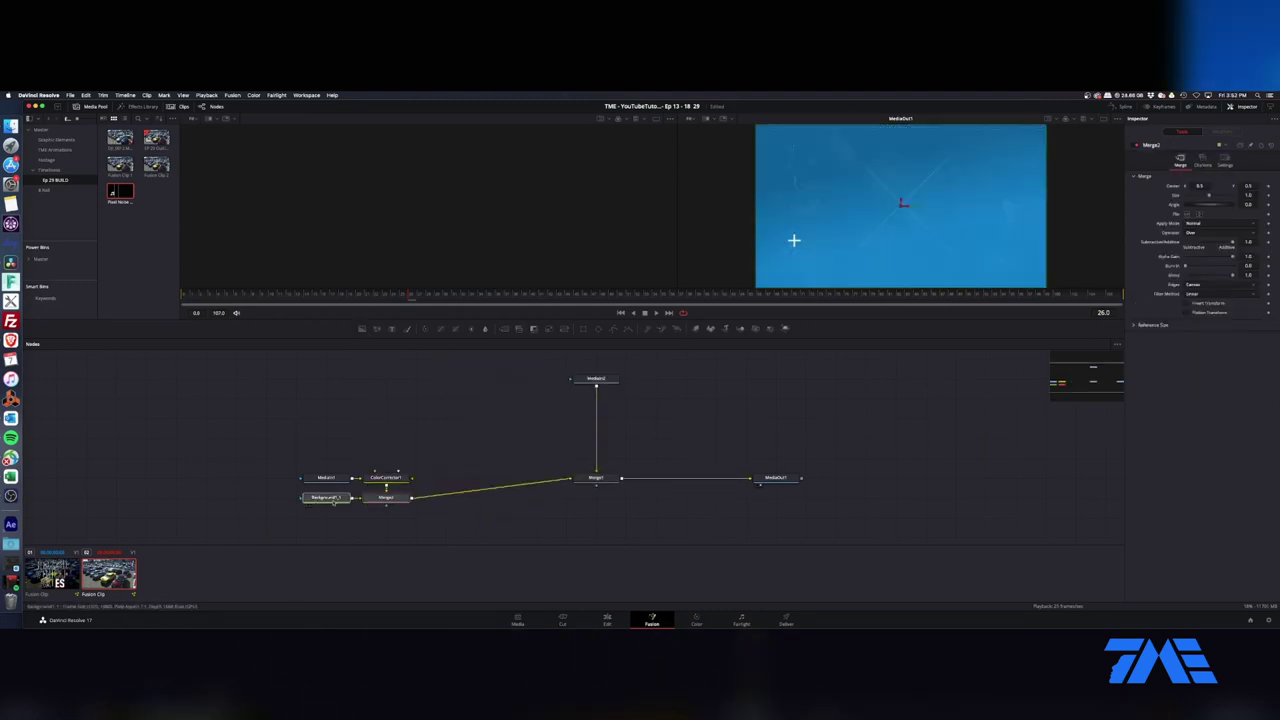
left_click_drag(313, 500, 492, 401)
left_click_drag(386, 497, 506, 477)
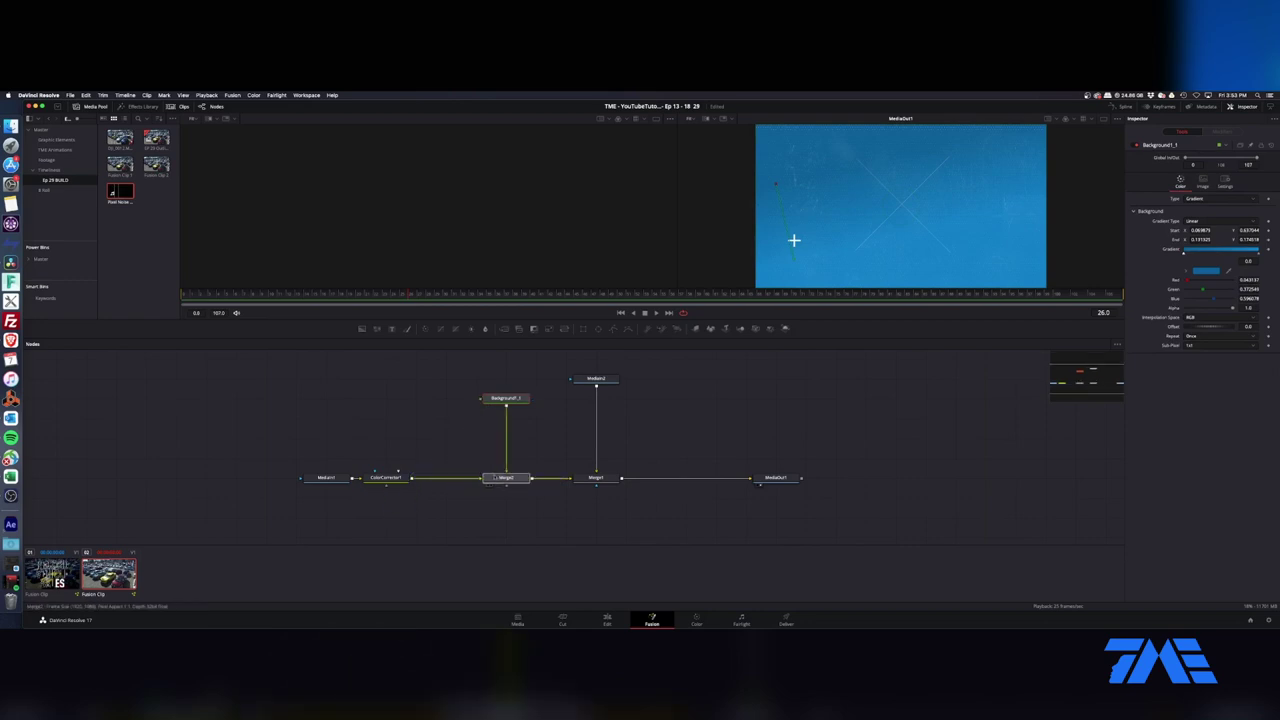
left_click_drag(596, 379, 596, 398)
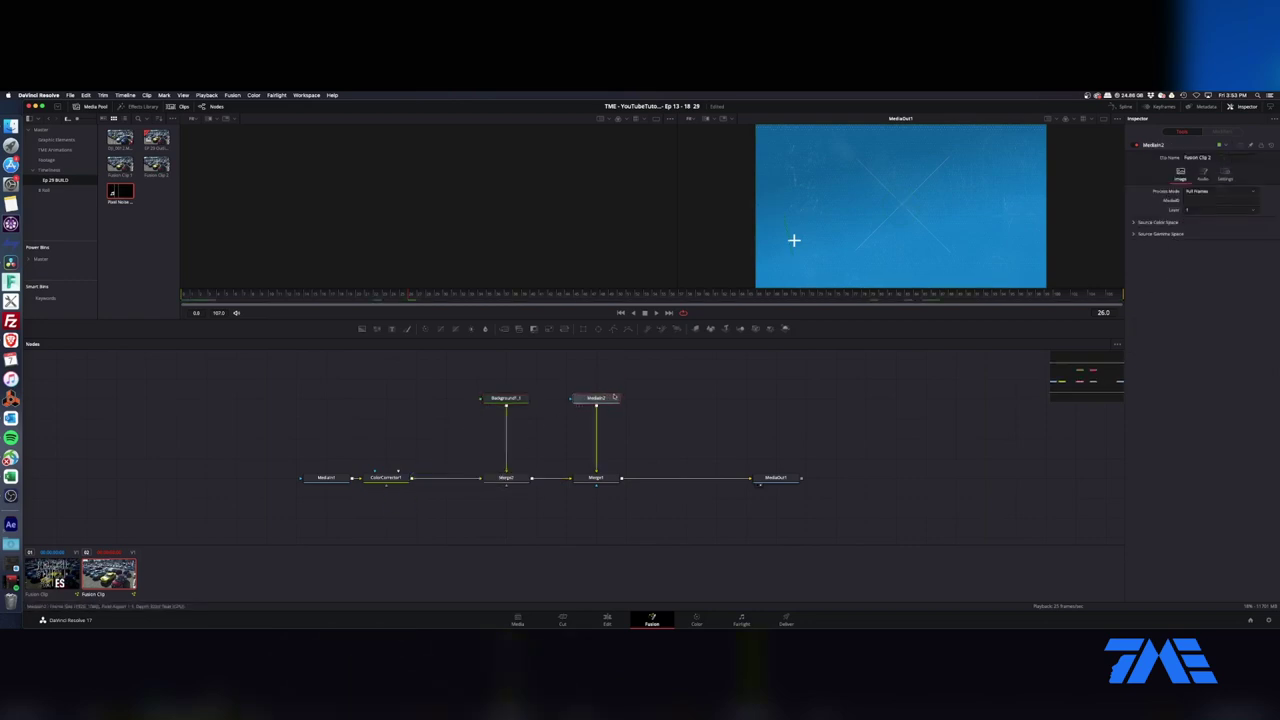
key("1")
Step: Set Merge2's apply mode to Multiply so the blue gradient background tints the car footage
left_click(493, 398)
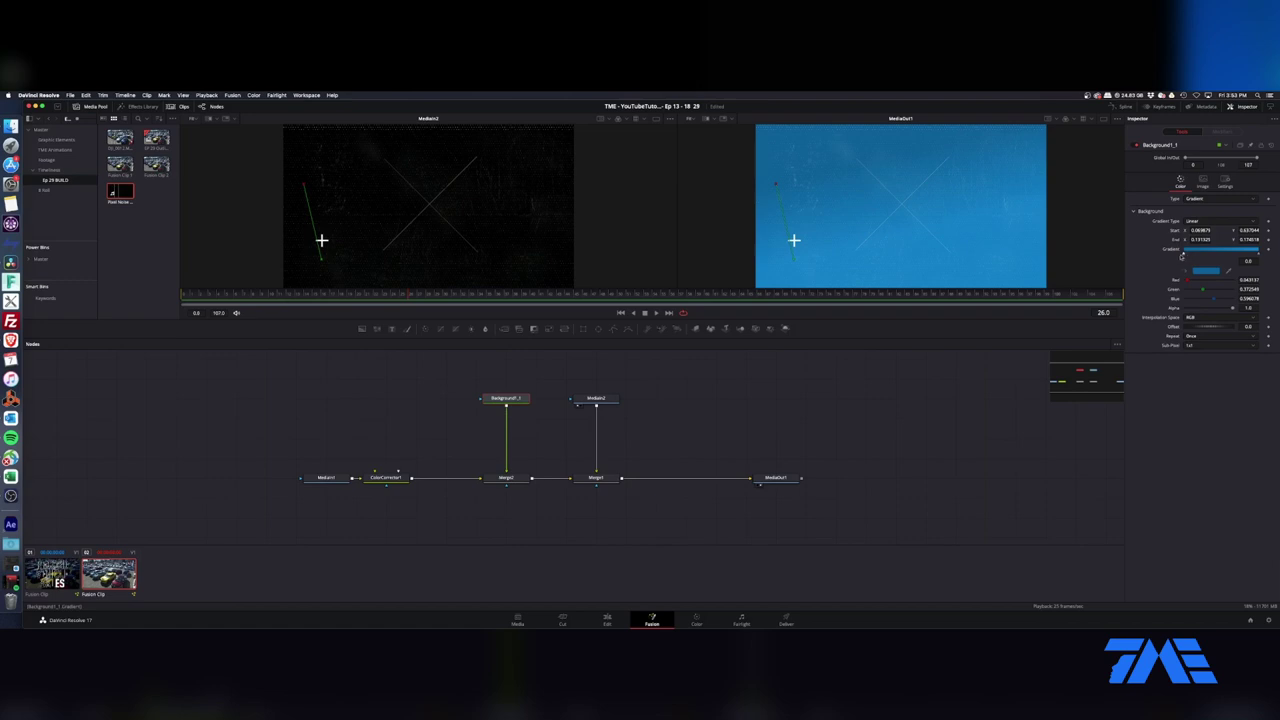
left_click(506, 477)
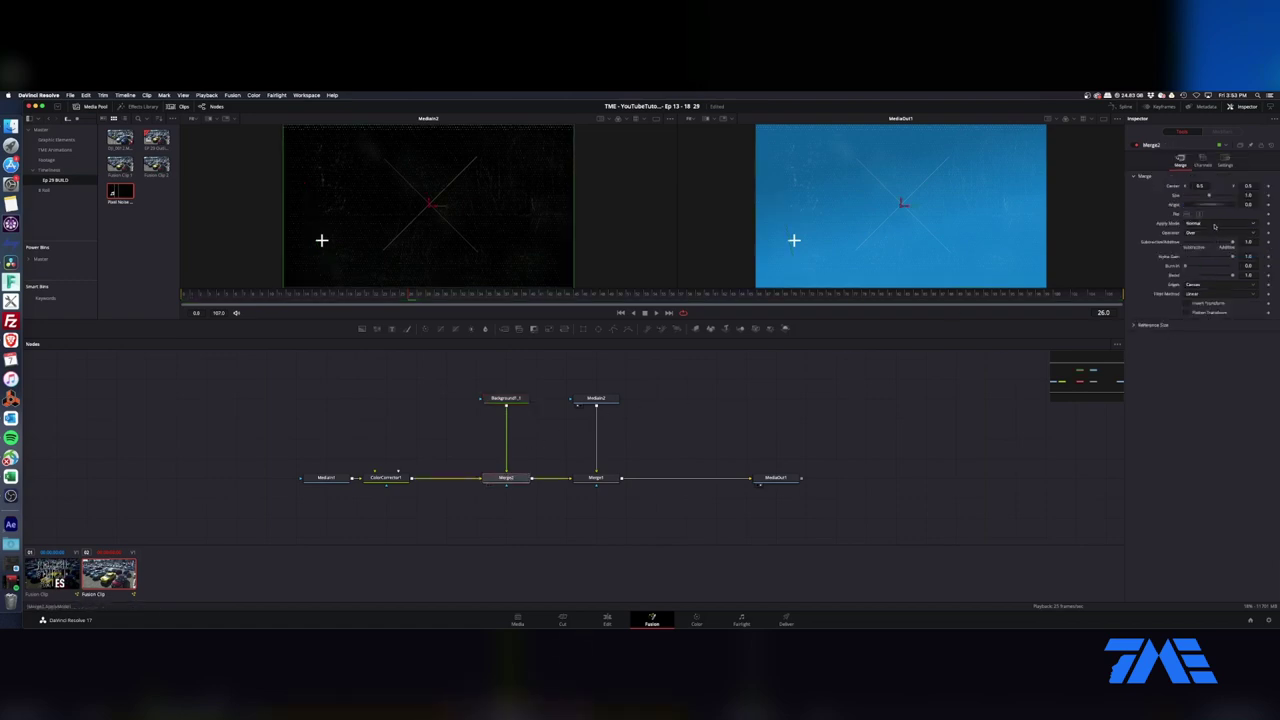
left_click(1215, 226)
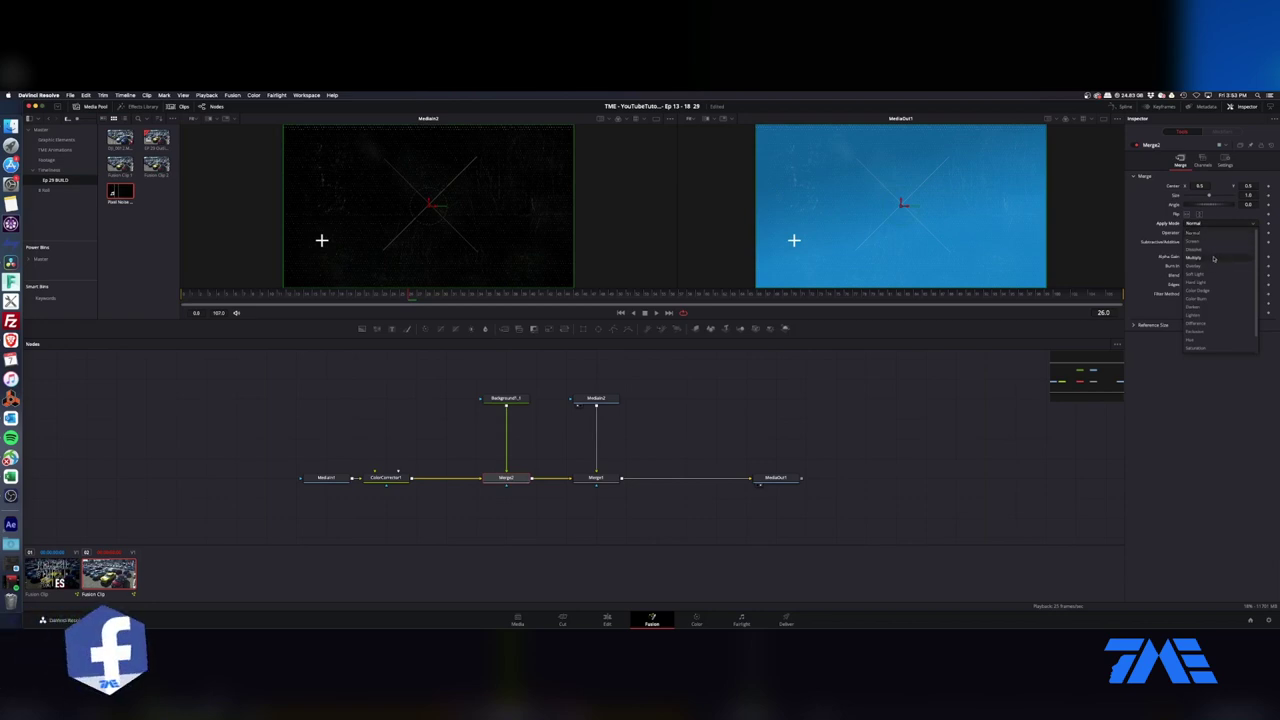
left_click(1214, 259)
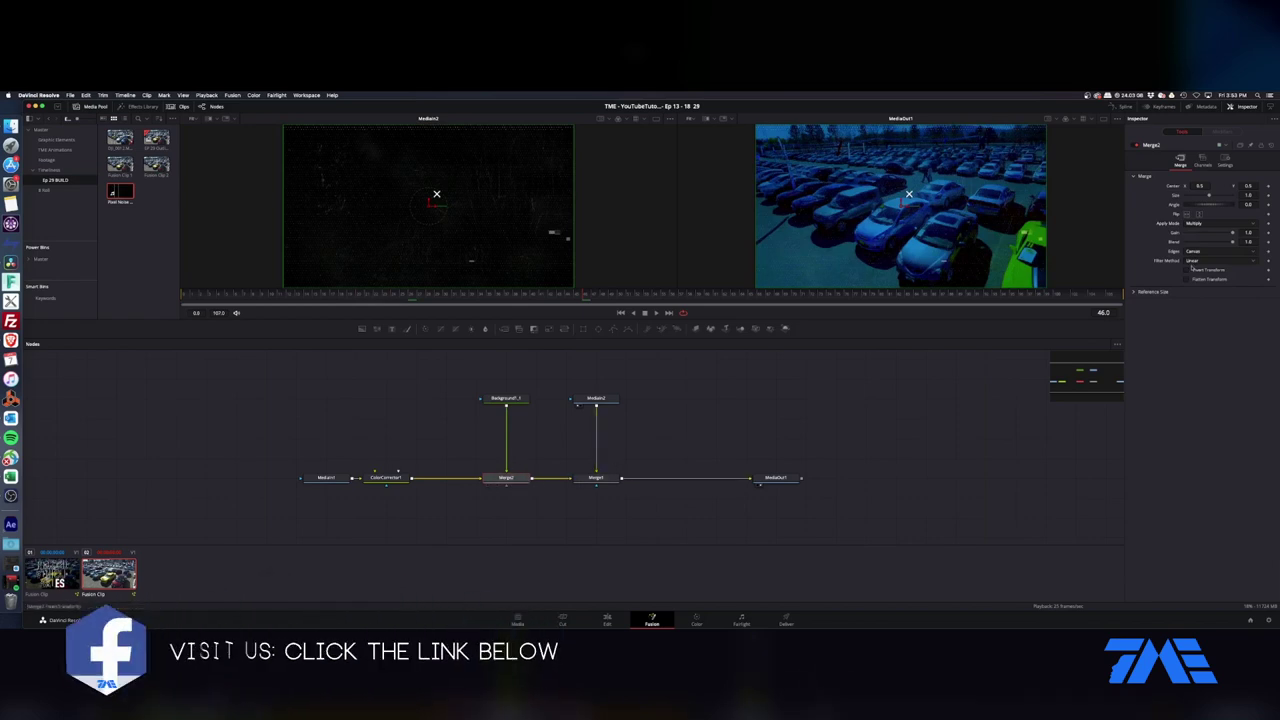
Step: Set ColorCorrector1's brightness to about -0.09, temporarily dropping Merge2's blend to 0 while adjusting and restoring it to 1.0
left_click_drag(1233, 243, 1156, 261)
left_click(403, 479)
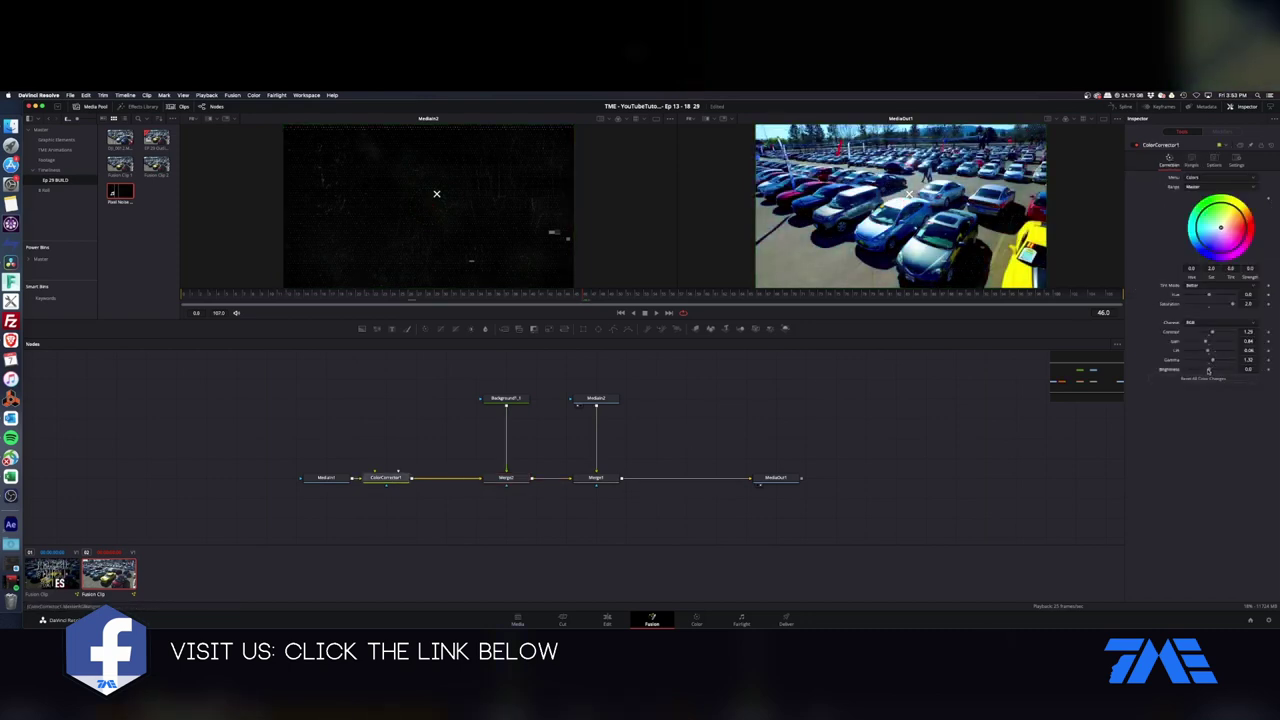
left_click_drag(1208, 370, 1203, 370)
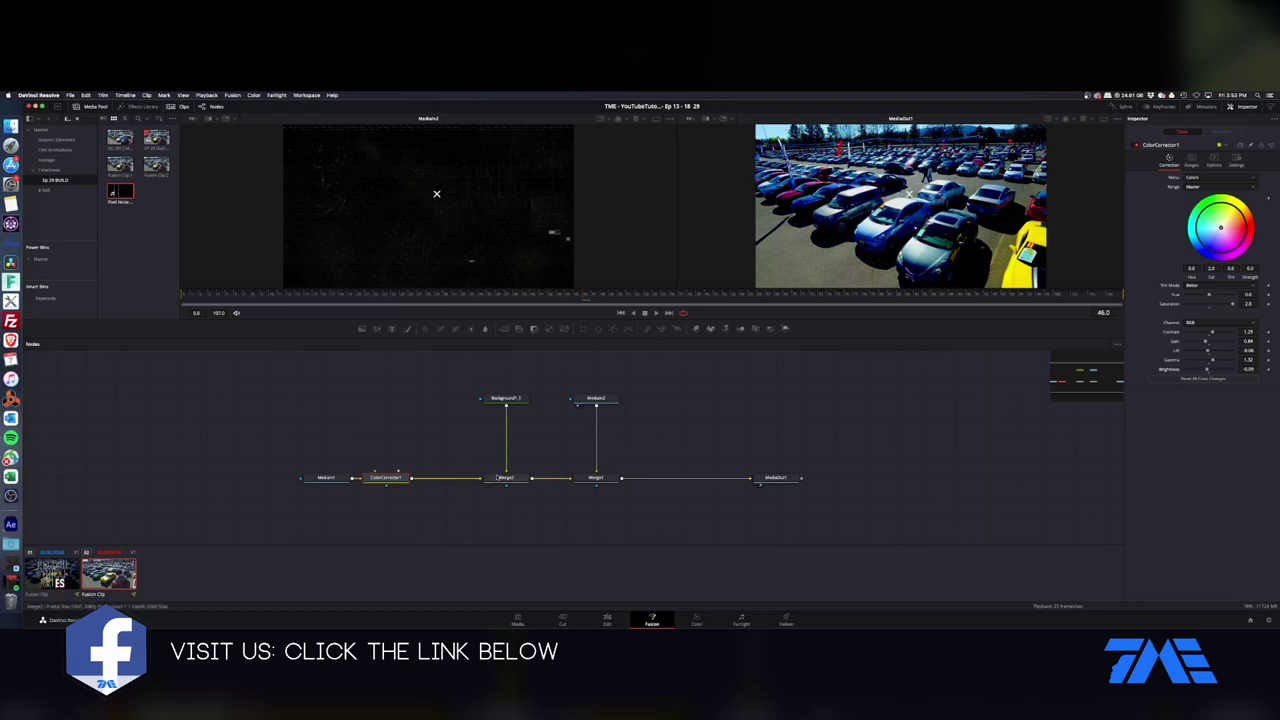
left_click(497, 478)
left_click_drag(1188, 245, 1236, 246)
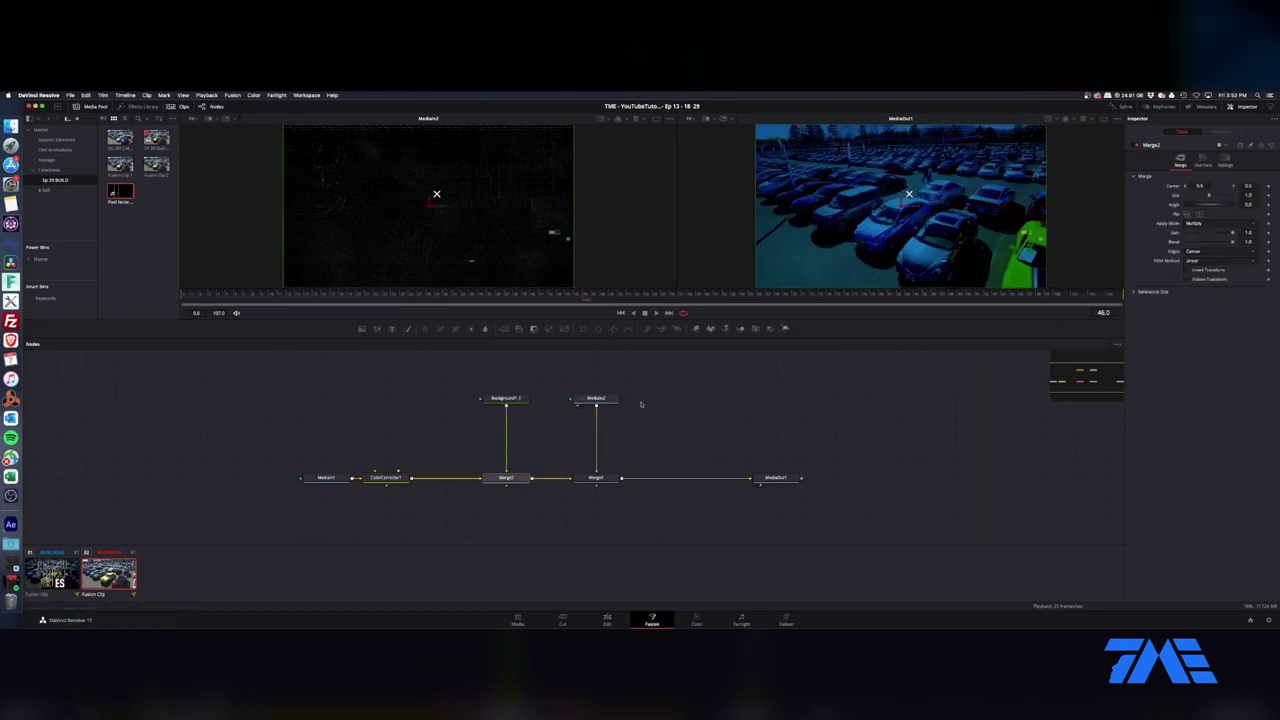
Step: Move MediaOut1 away from Merge1 to make room and merge a new Text+ node over Merge1's output
left_click_drag(775, 477, 895, 477)
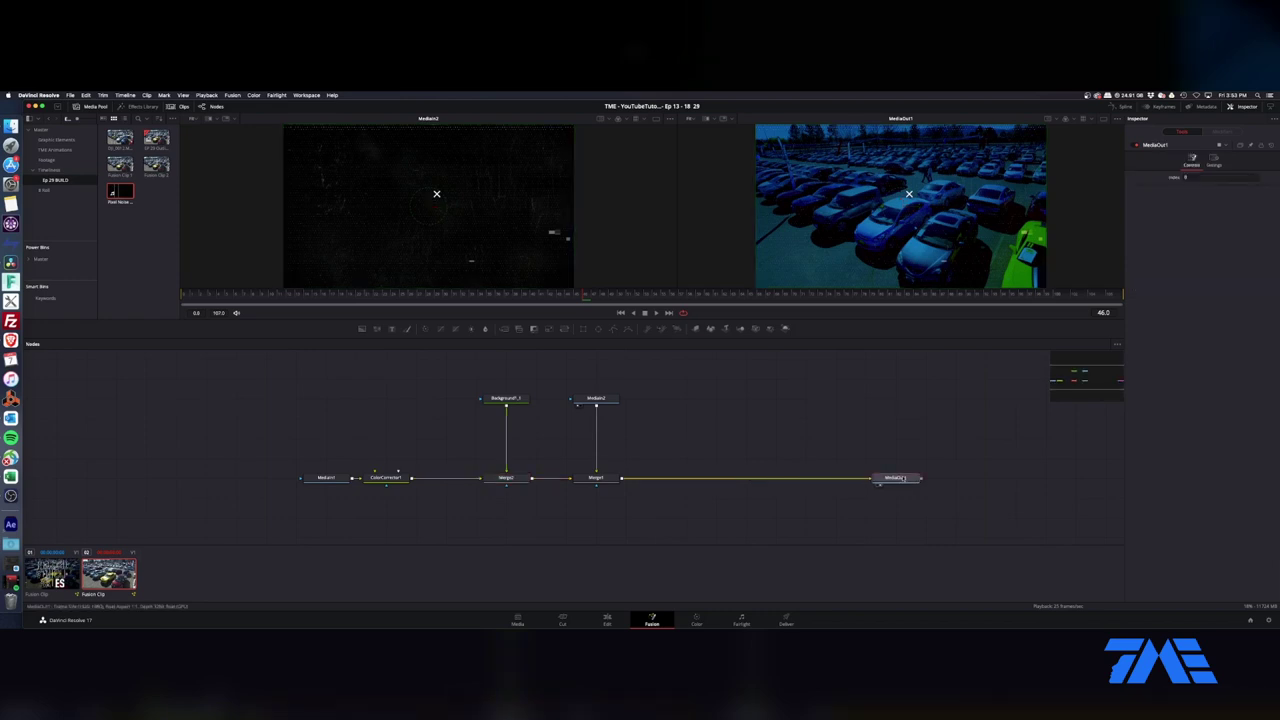
left_click(393, 329)
left_click_drag(711, 399, 622, 478)
left_click(686, 398)
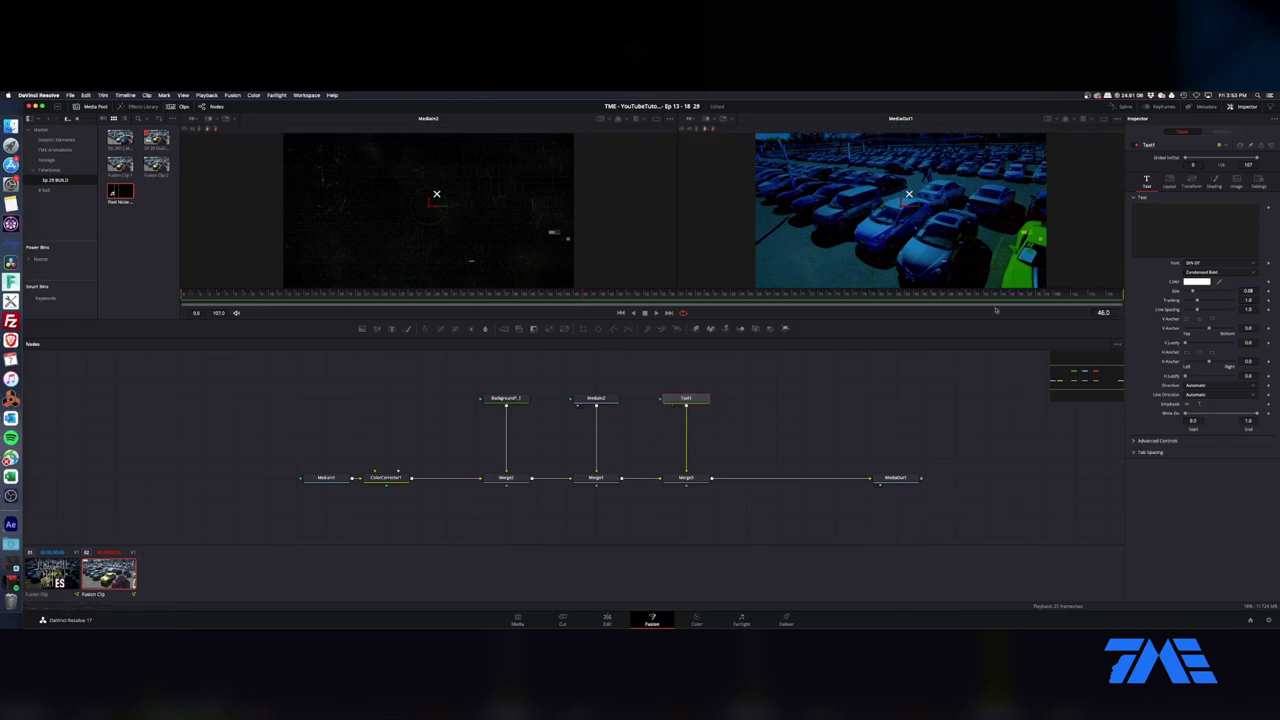
Step: Enter SLAM, CAR and SPOT on three separate lines as Text1's styled text
left_click(1148, 207)
type("SLAM")
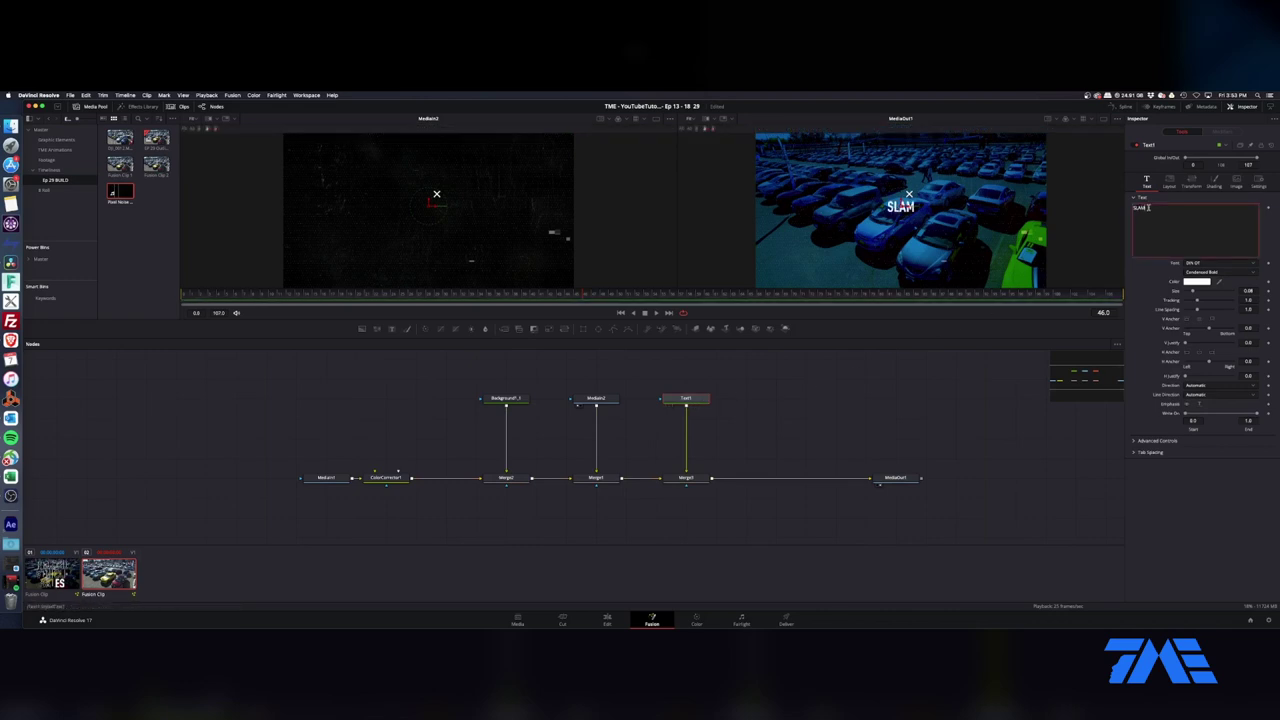
key("Return")
type("CAR")
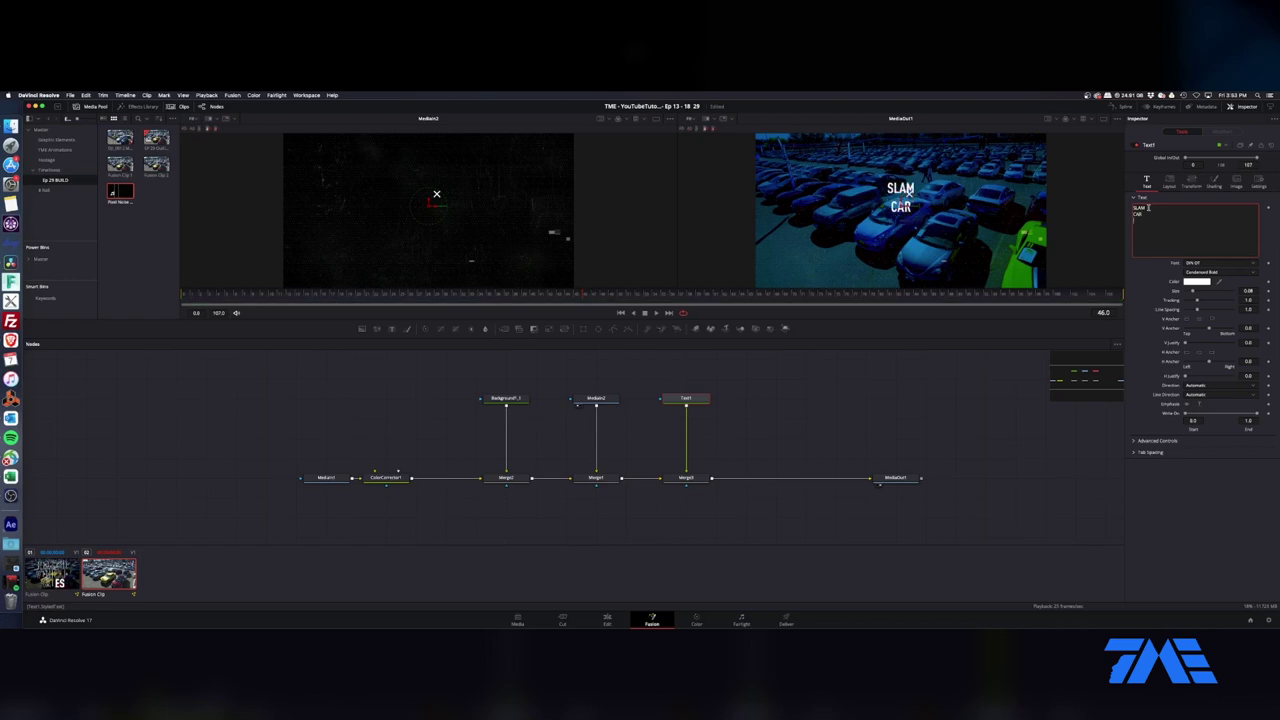
key("Return")
type("SPOT")
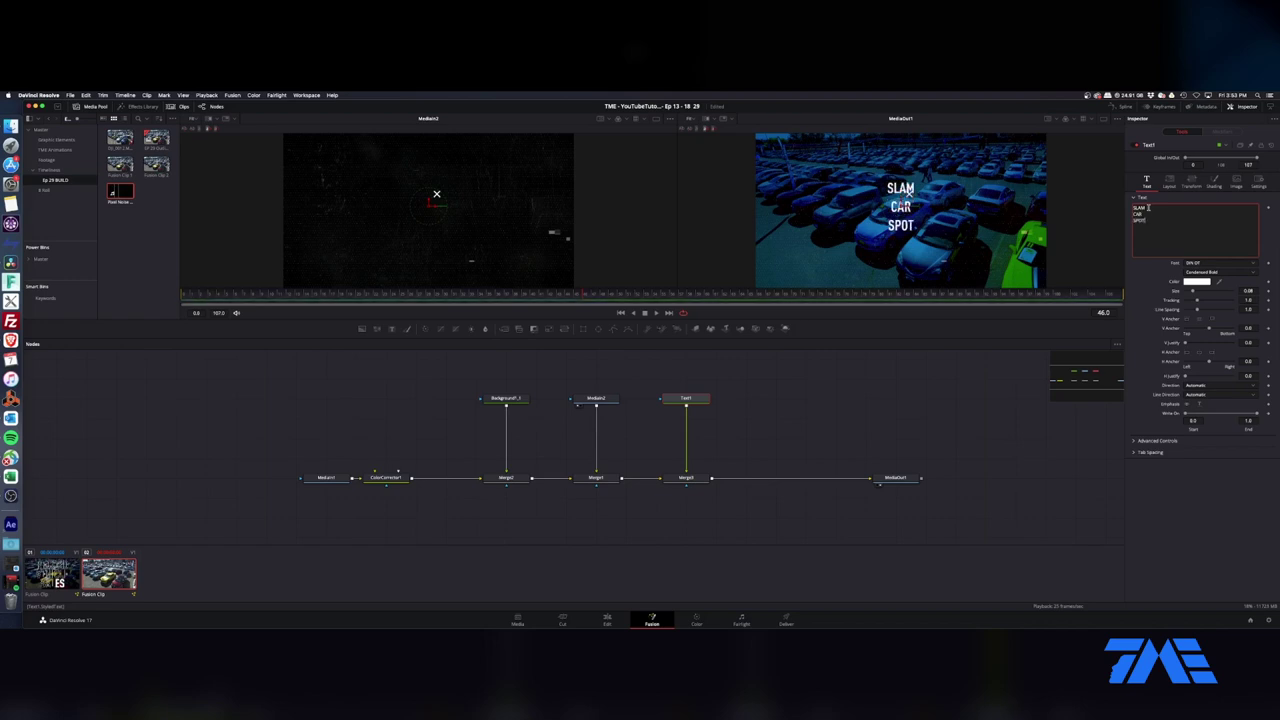
Step: Enlarge Text1 to a size of about 0.24 and tighten its line spacing to about 0.64
left_click_drag(1195, 291, 1204, 311)
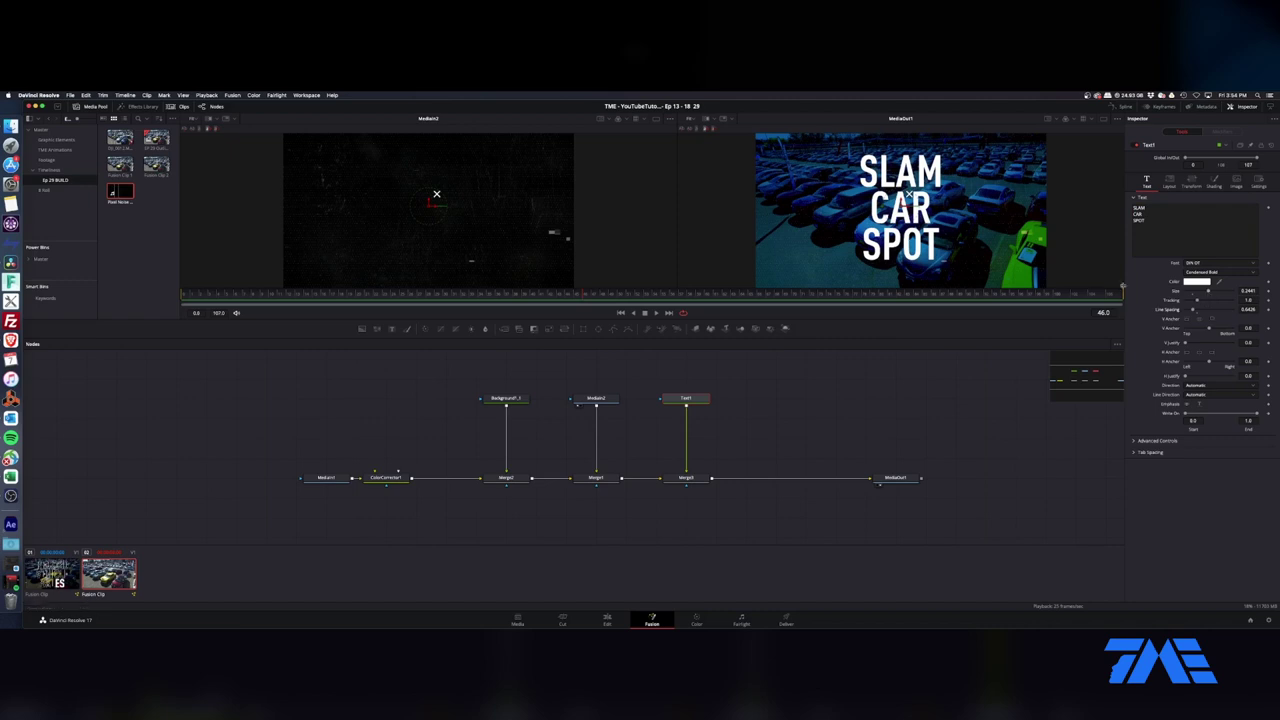
right_click(1157, 210)
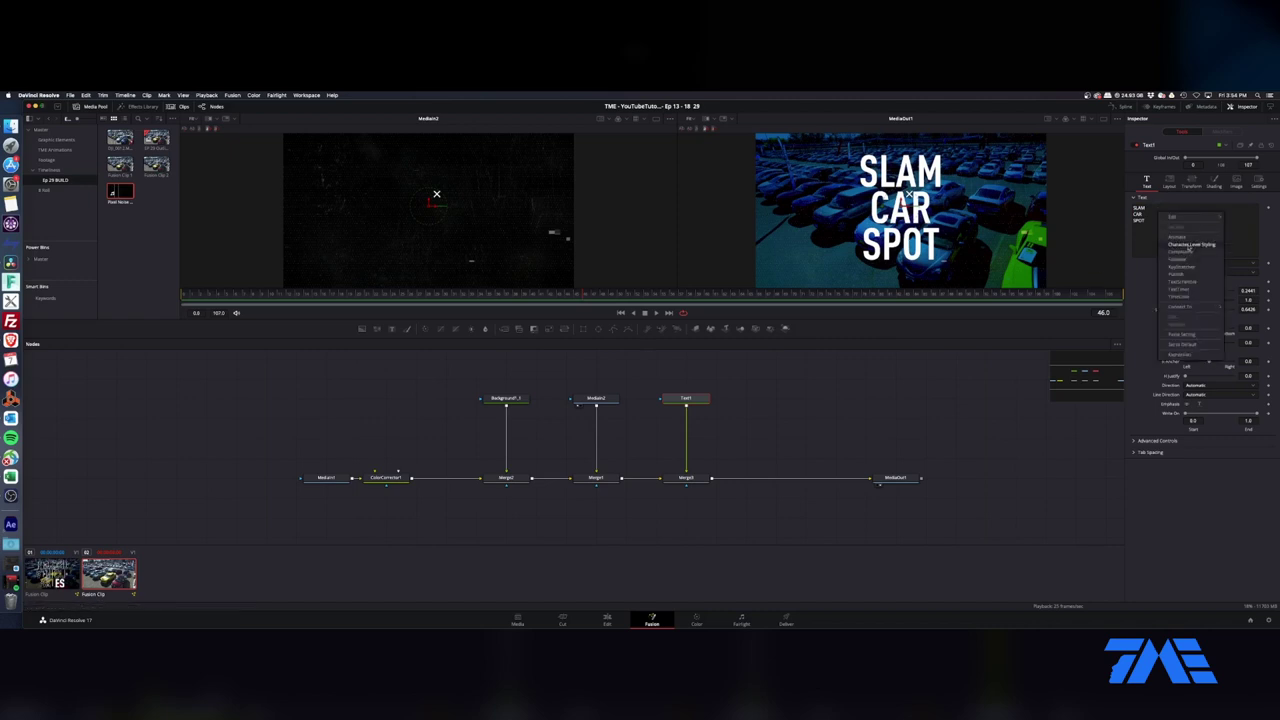
left_click(943, 208)
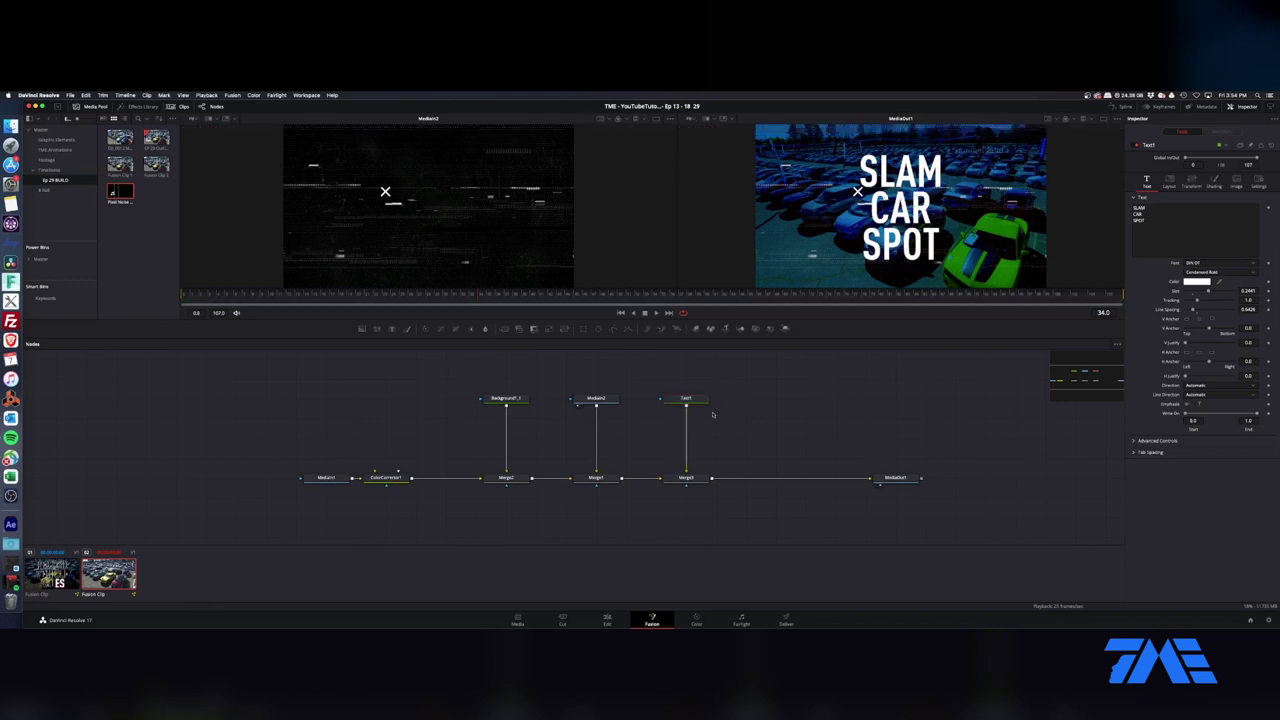
Step: Paste a copy of Text1 and merge it over Merge3's output
key("super+v")
left_click_drag(771, 398, 712, 477)
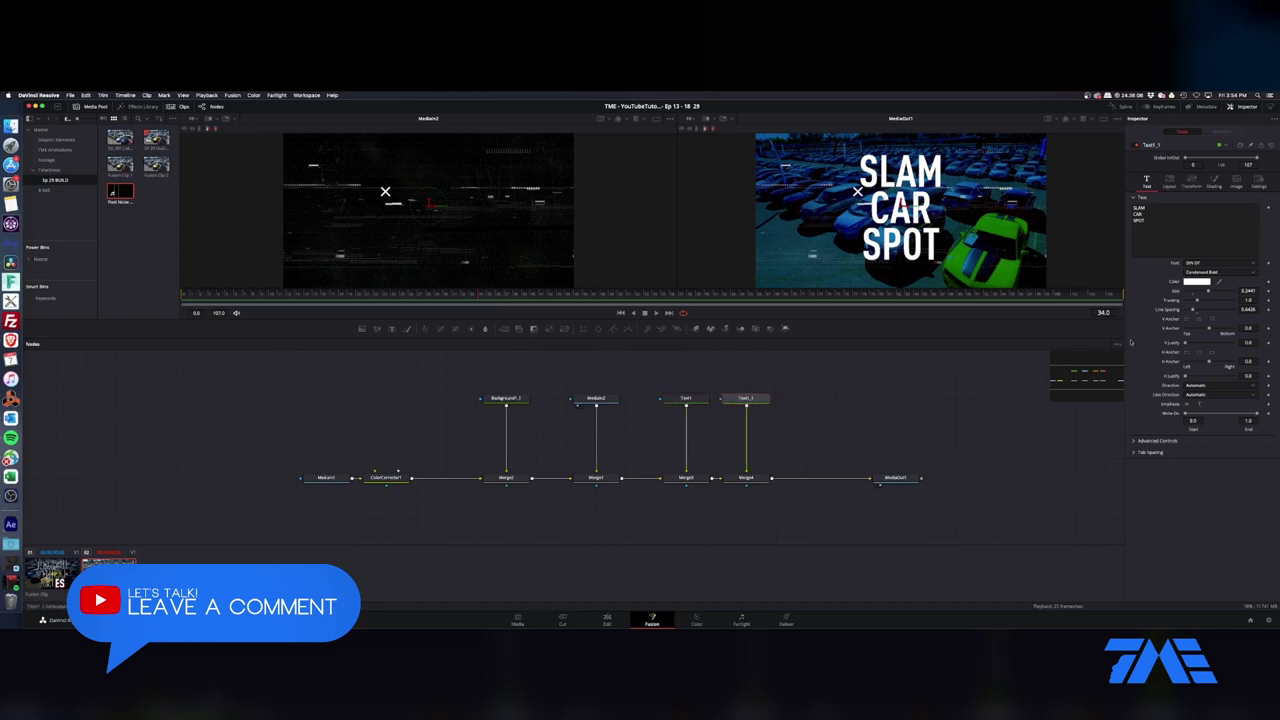
Step: Switch Text1_1 from the white solid fill to the outline shading element 2, colored white with a thin stroke
left_click(1214, 183)
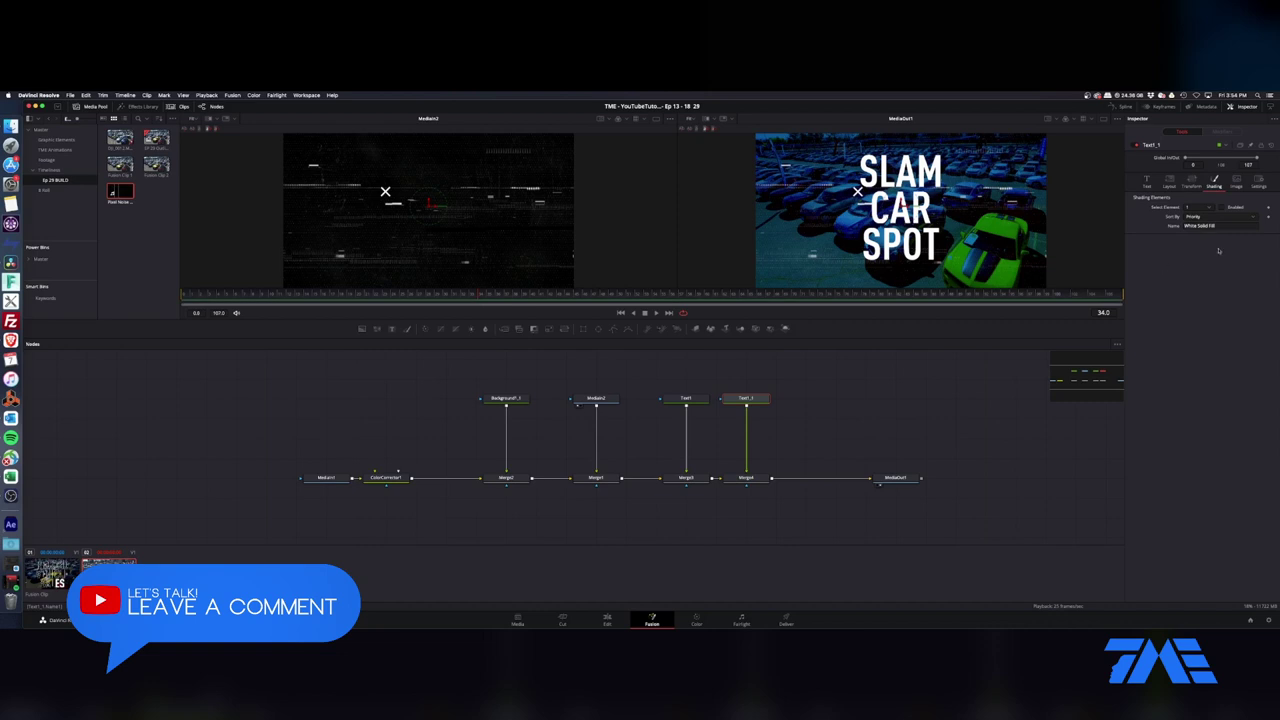
left_click(1201, 225)
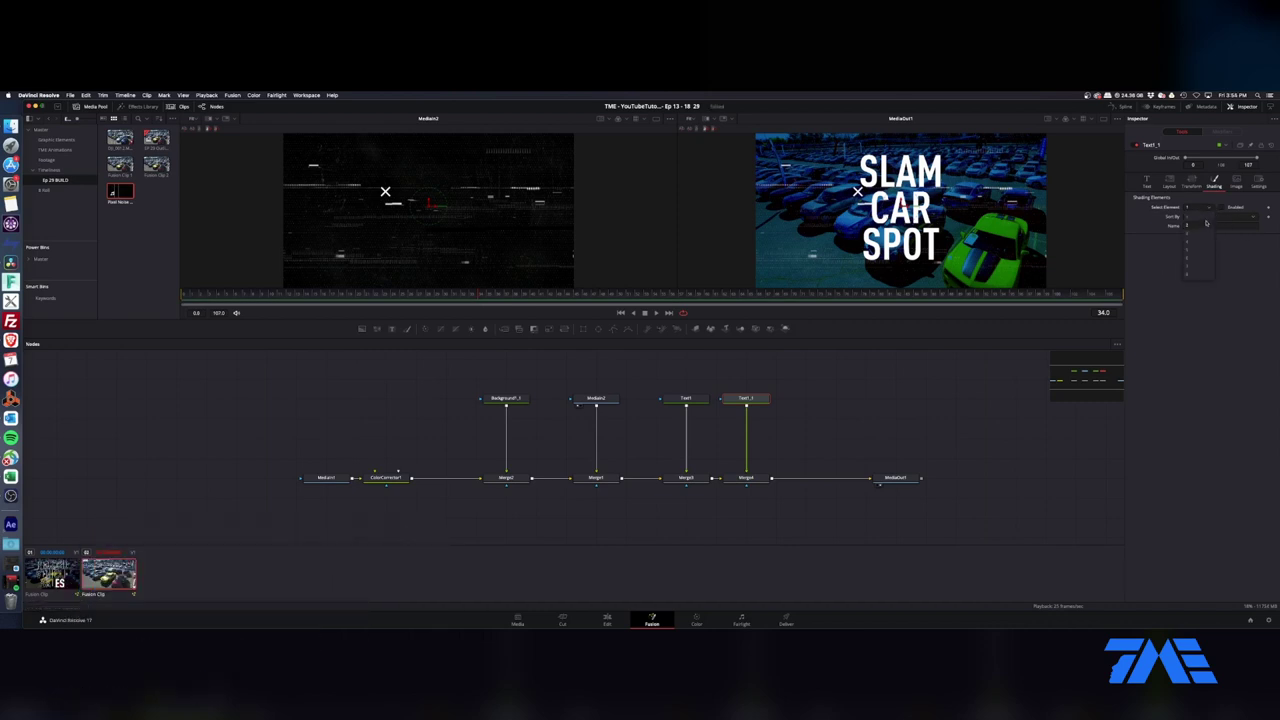
left_click(1201, 226)
left_click(1222, 207)
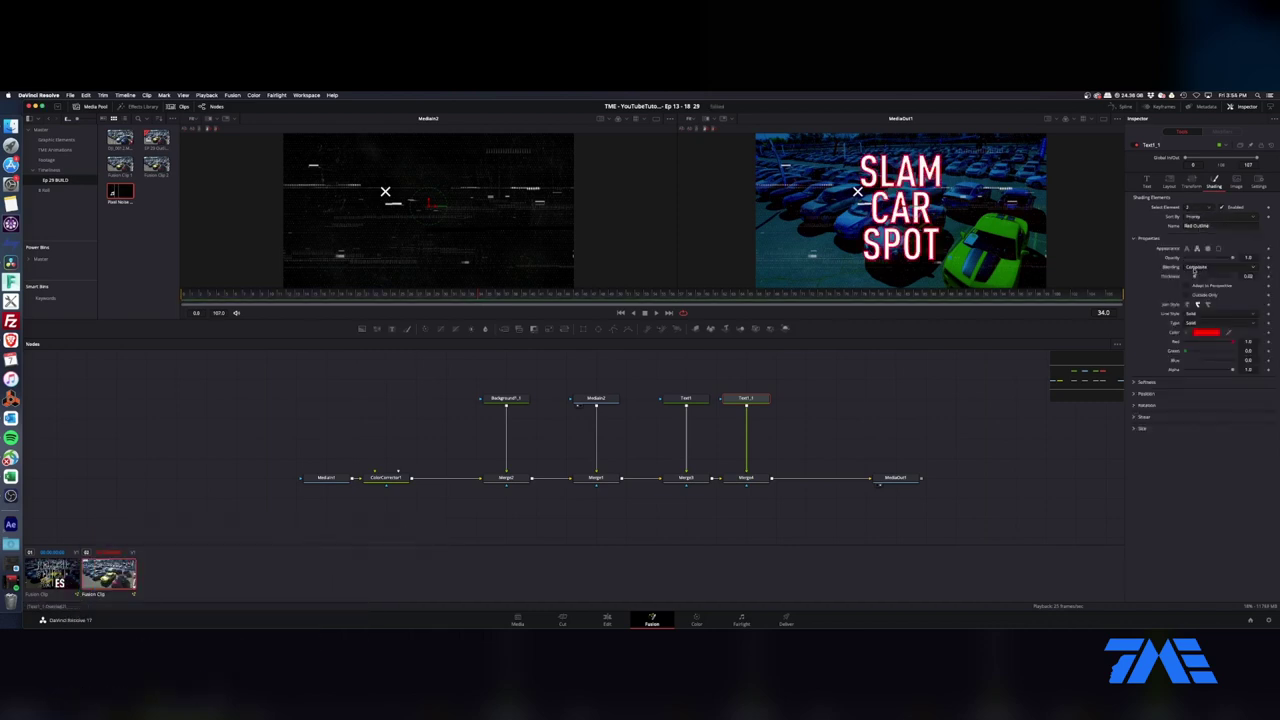
left_click(1208, 334)
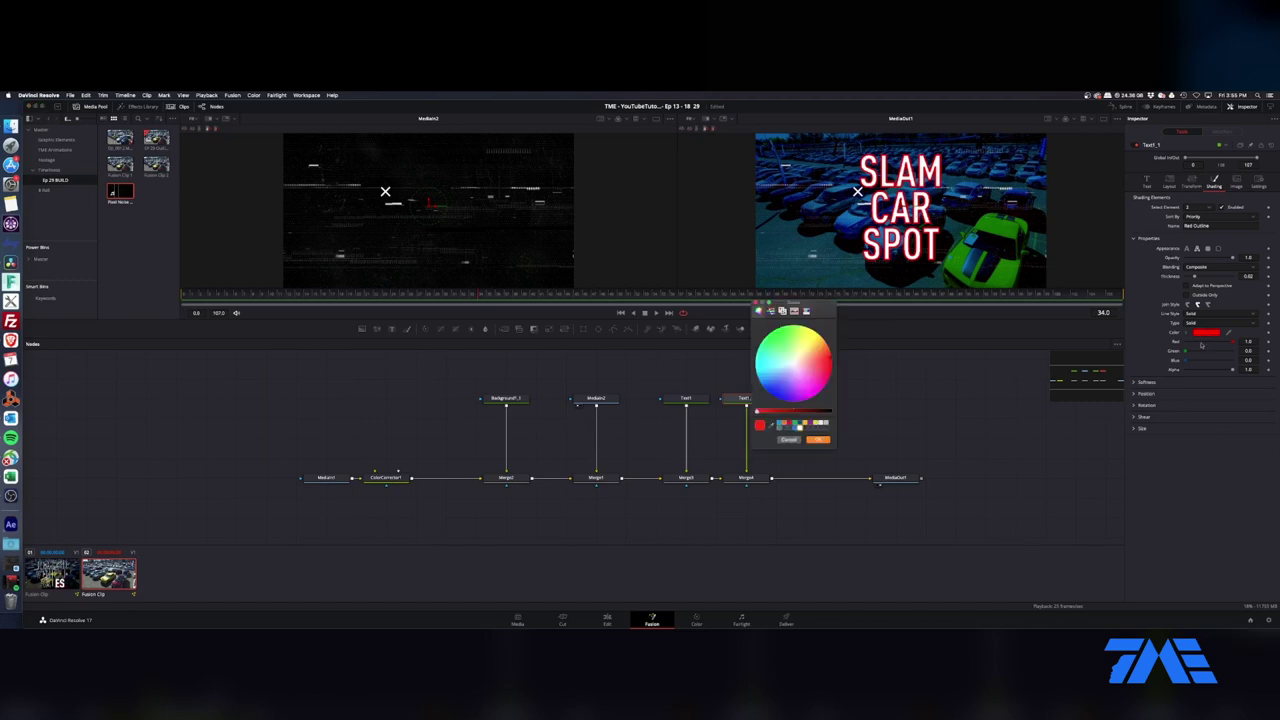
left_click(806, 428)
left_click(820, 440)
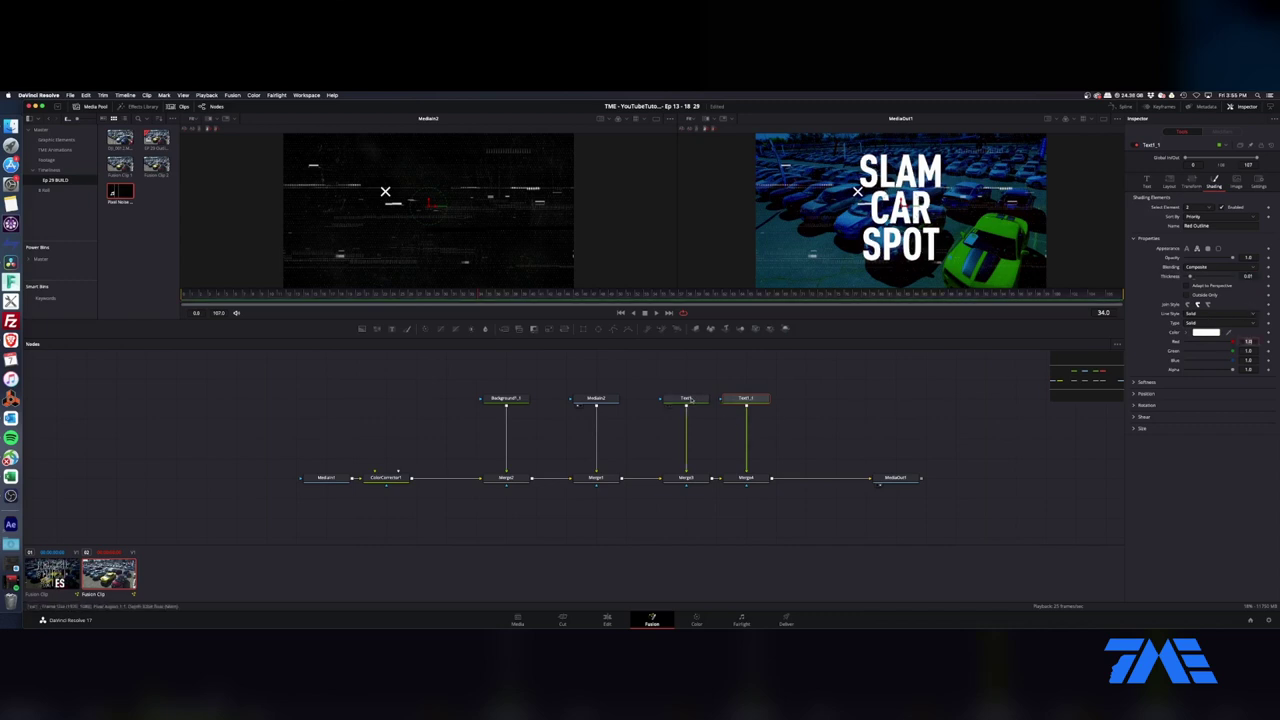
Step: Disconnect Text1 from Merge3 to check the outlined copy alone, and restore the connection
left_click(686, 398)
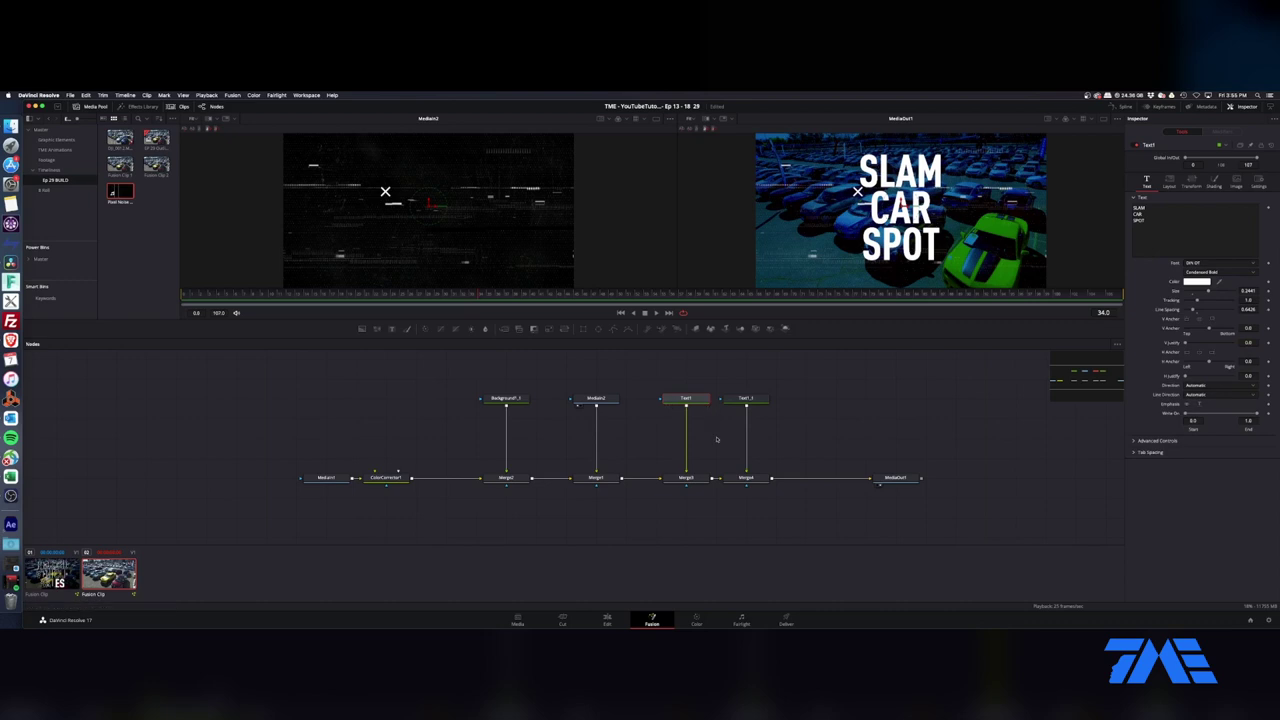
left_click_drag(687, 475, 717, 443)
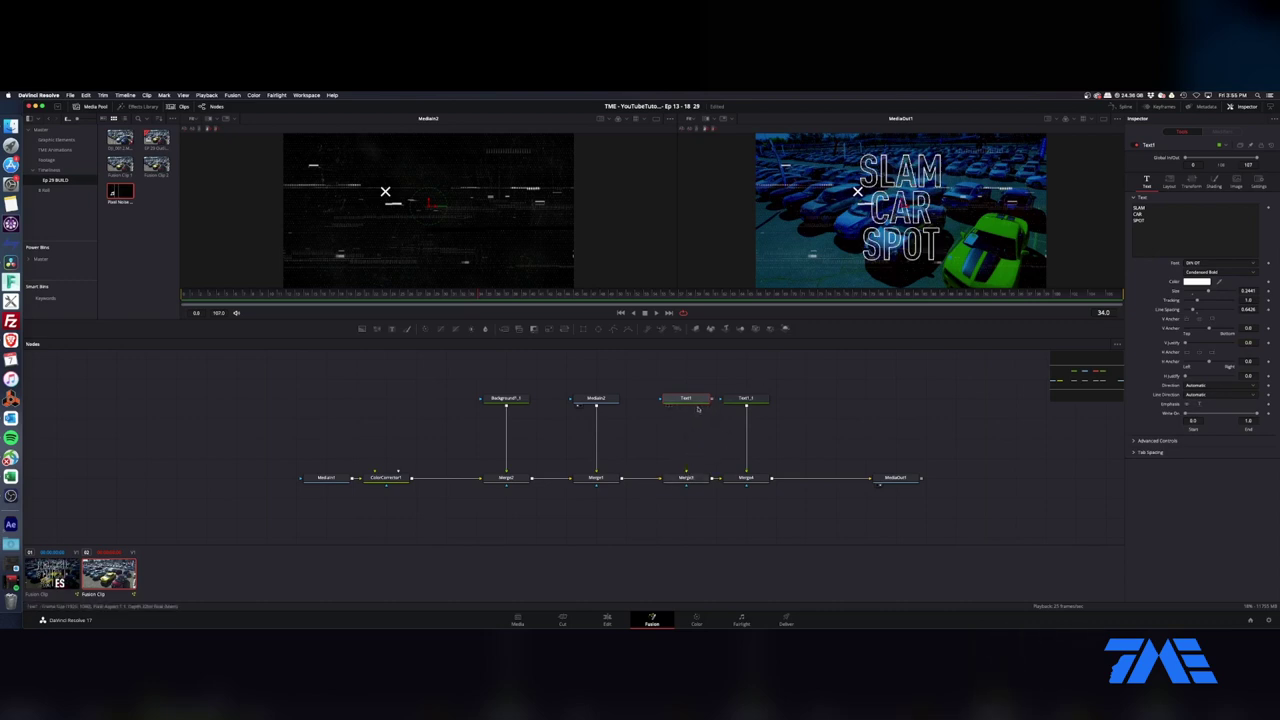
key("ctrl+p")
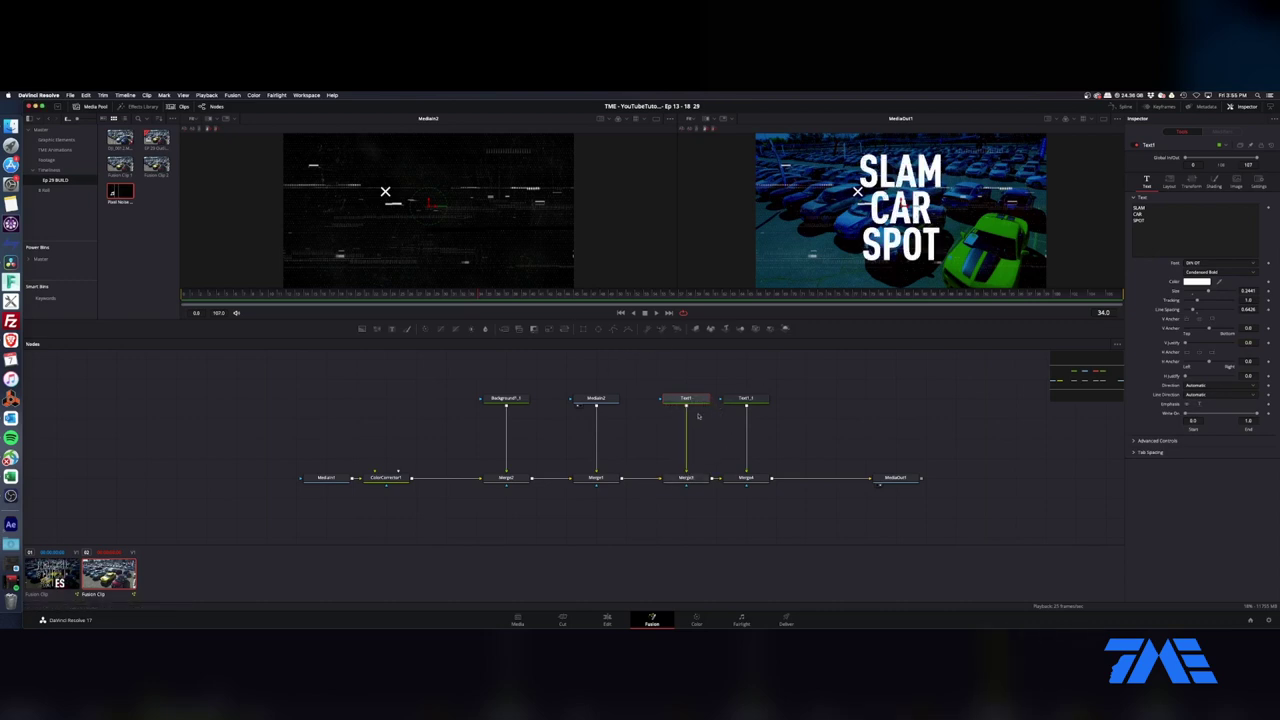
Step: Add a Follower modifier to Text1's styled text and set its order to Random But One by One
right_click(1173, 214)
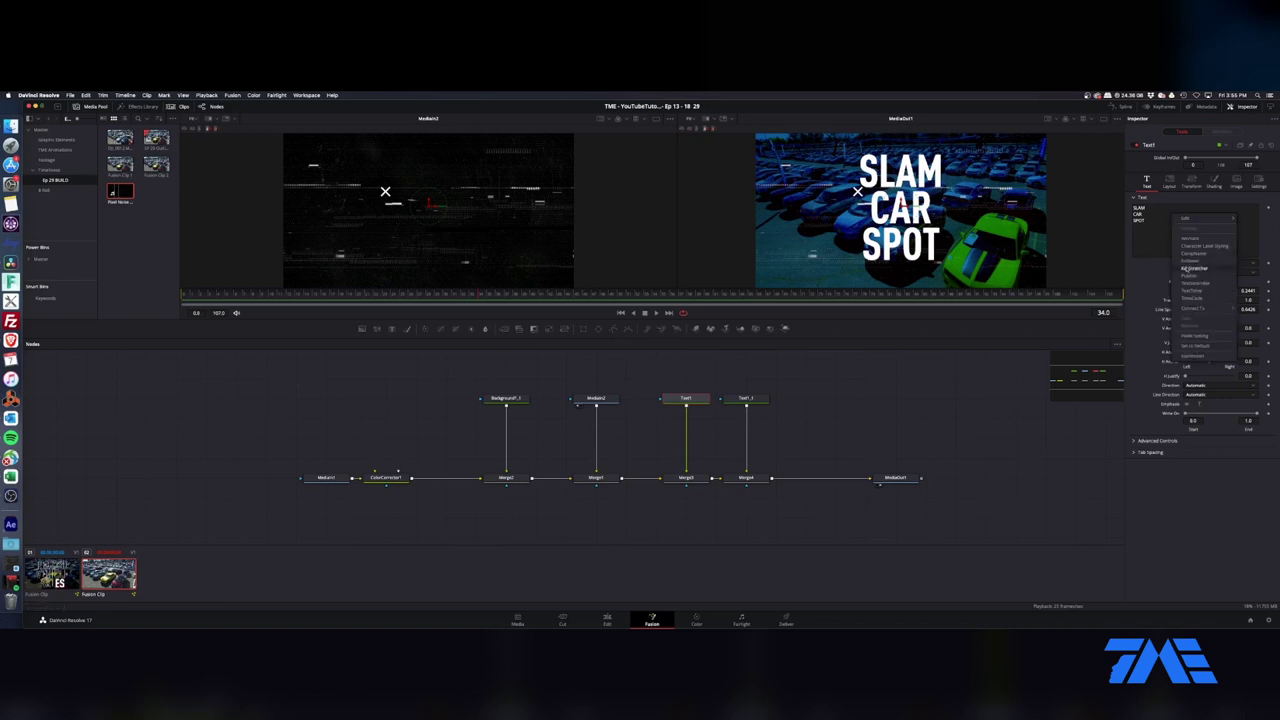
left_click(1196, 261)
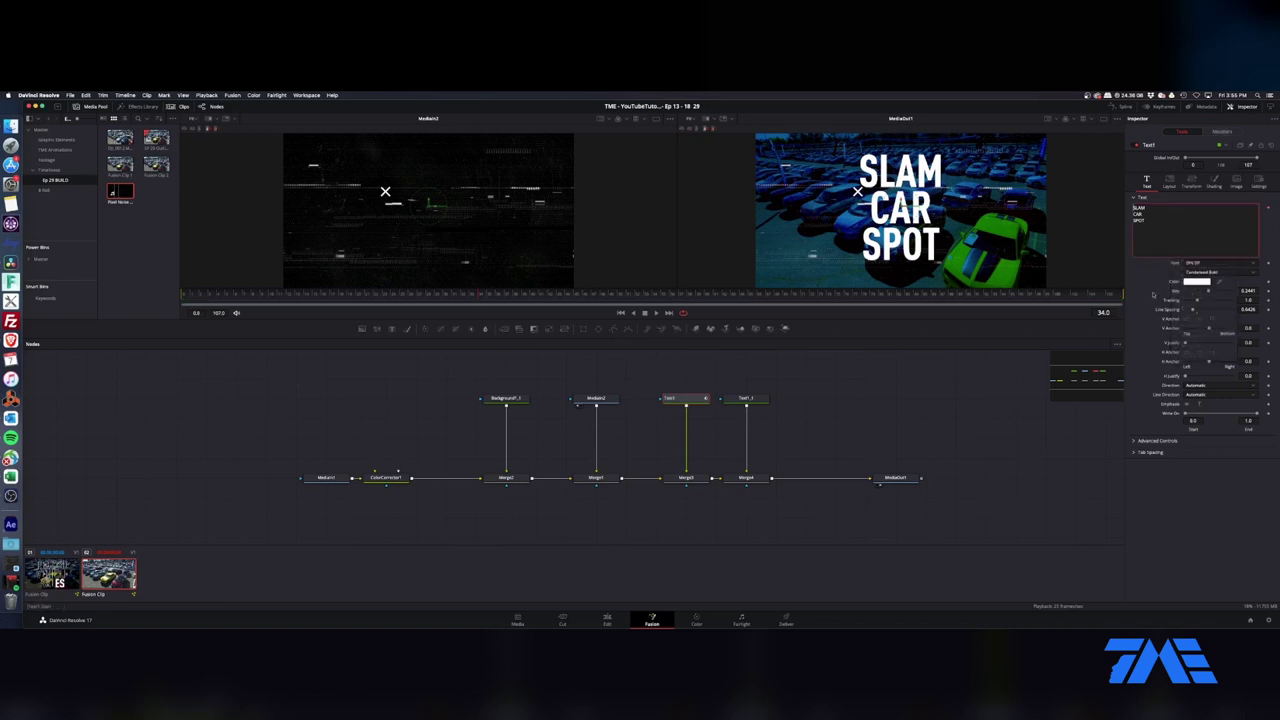
left_click(1220, 132)
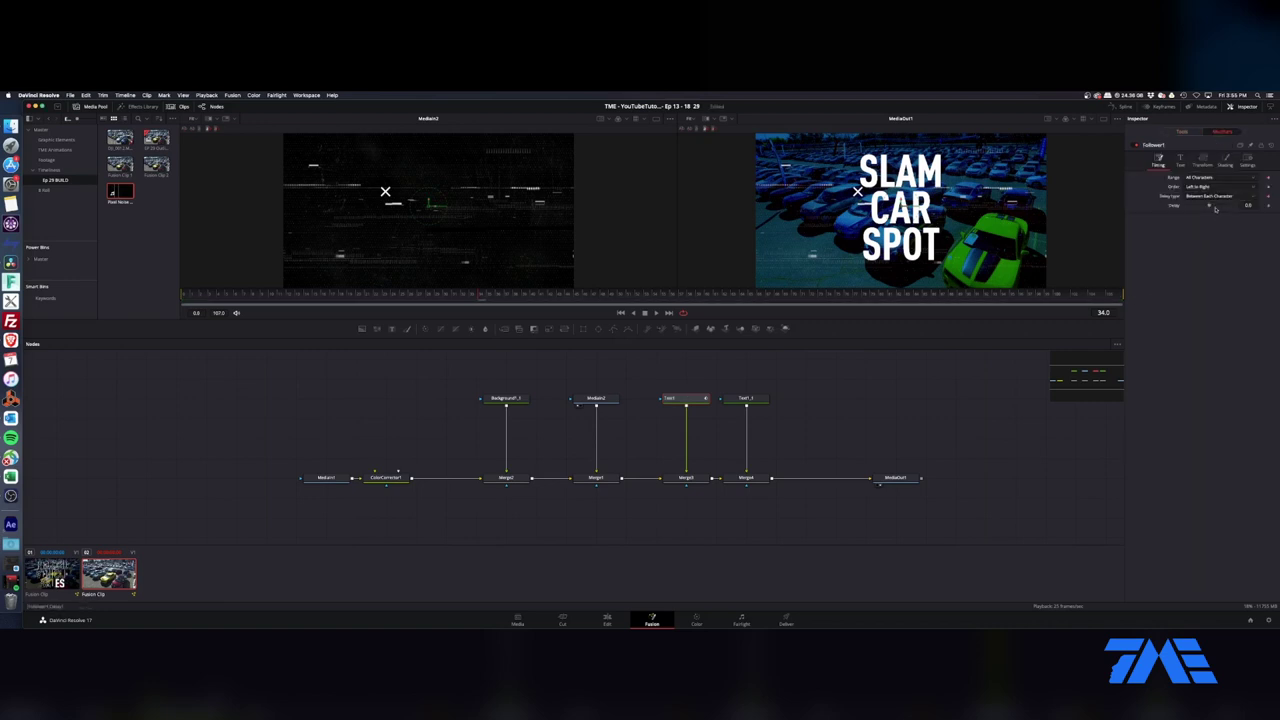
left_click(1248, 204)
left_click(1215, 187)
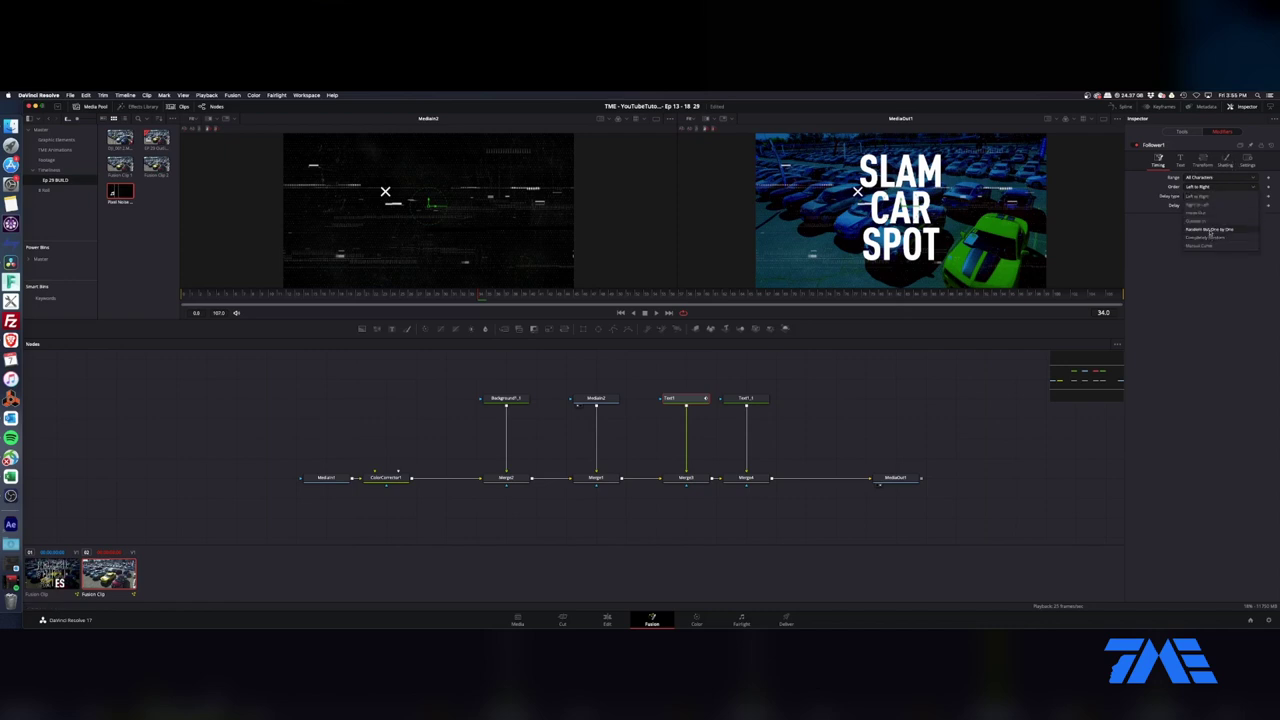
left_click(1207, 229)
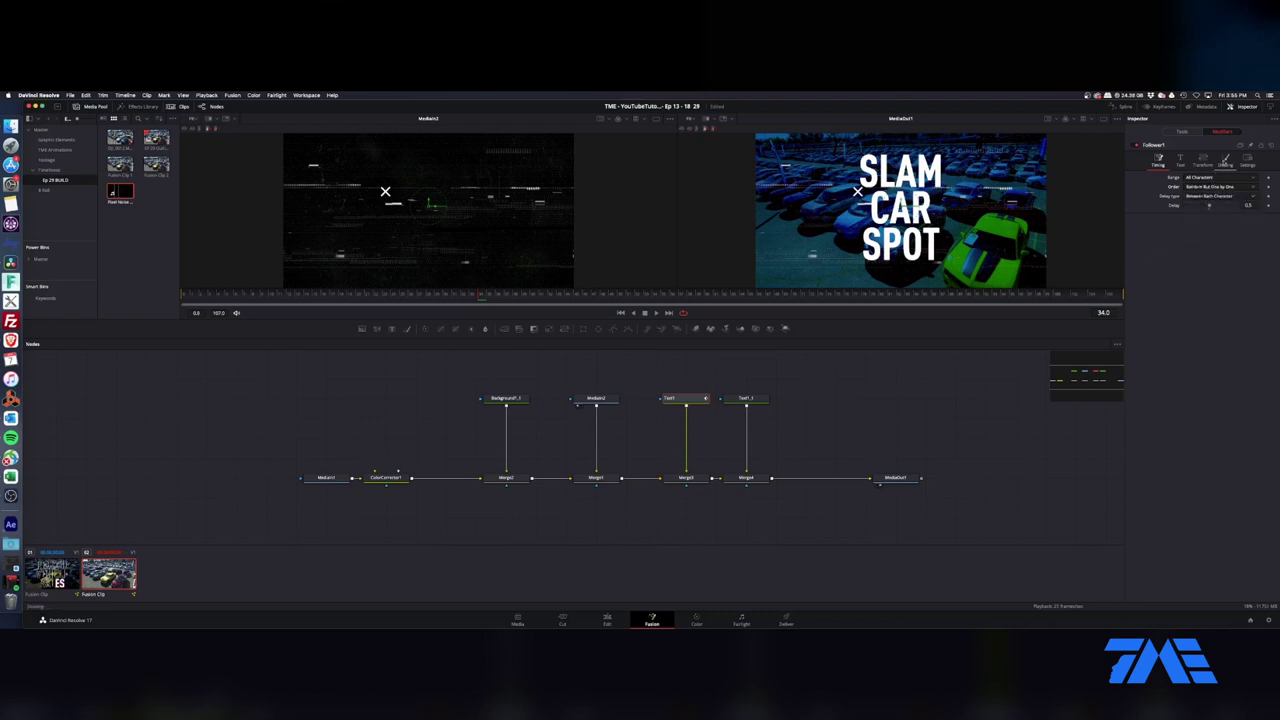
Step: Keyframe the Follower's fill opacity at 1.0 on frame 0 and 0 on frame 1
left_click(1225, 162)
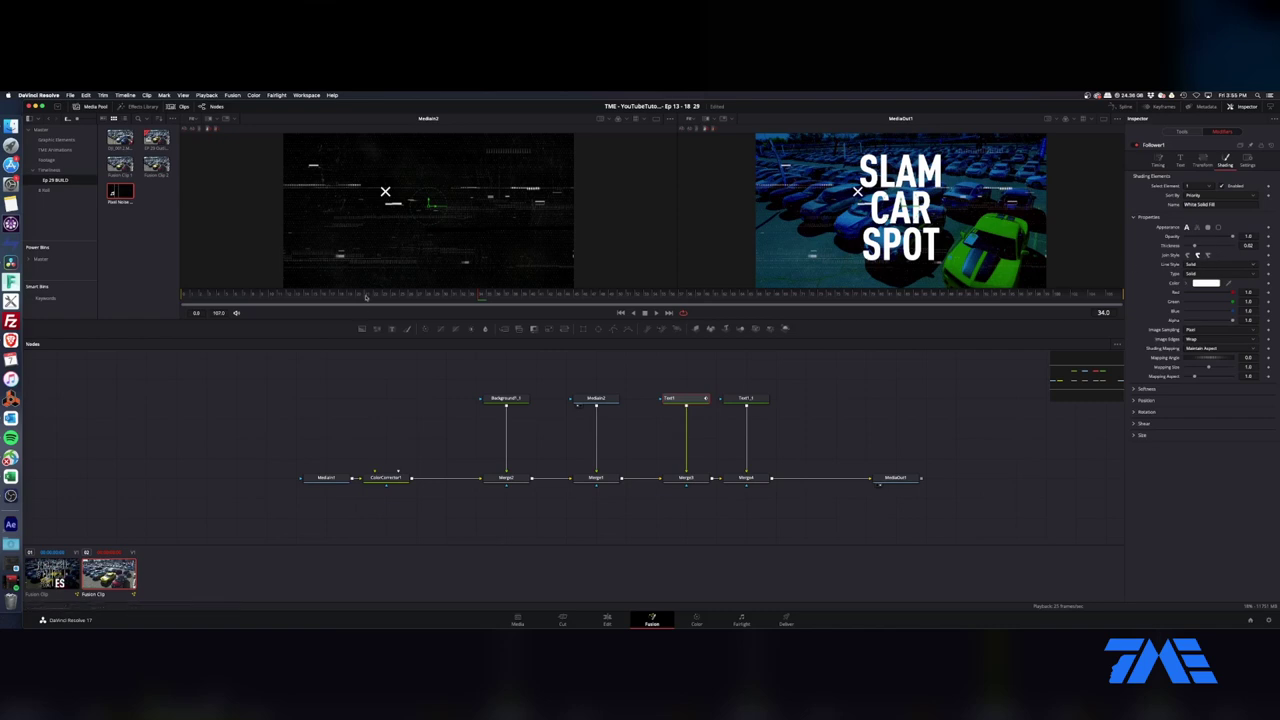
left_click_drag(367, 295, 180, 295)
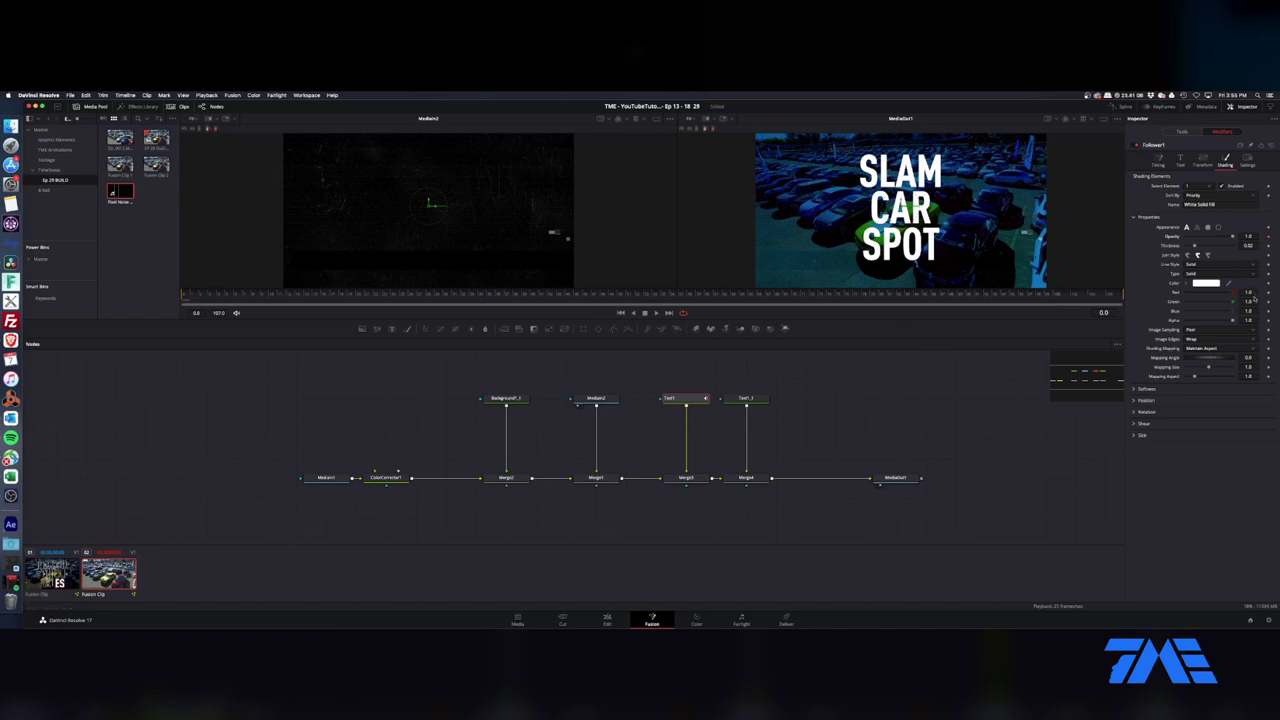
key("Right")
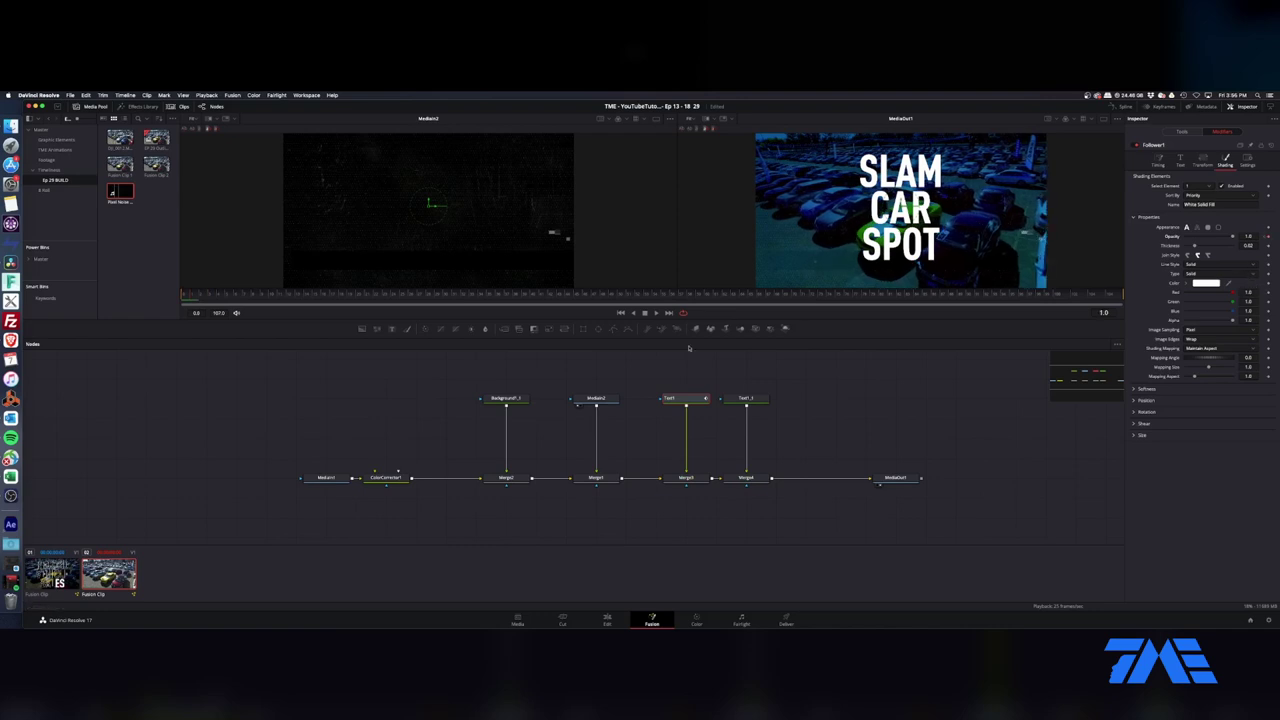
left_click(181, 292)
key("Right")
key("Left")
key("Right")
key("Left")
key("Right")
type("0")
key("Tab")
mouse_move(191, 296)
left_mouse_down()
mouse_move(274, 298)
mouse_move(183, 301)
left_mouse_up()
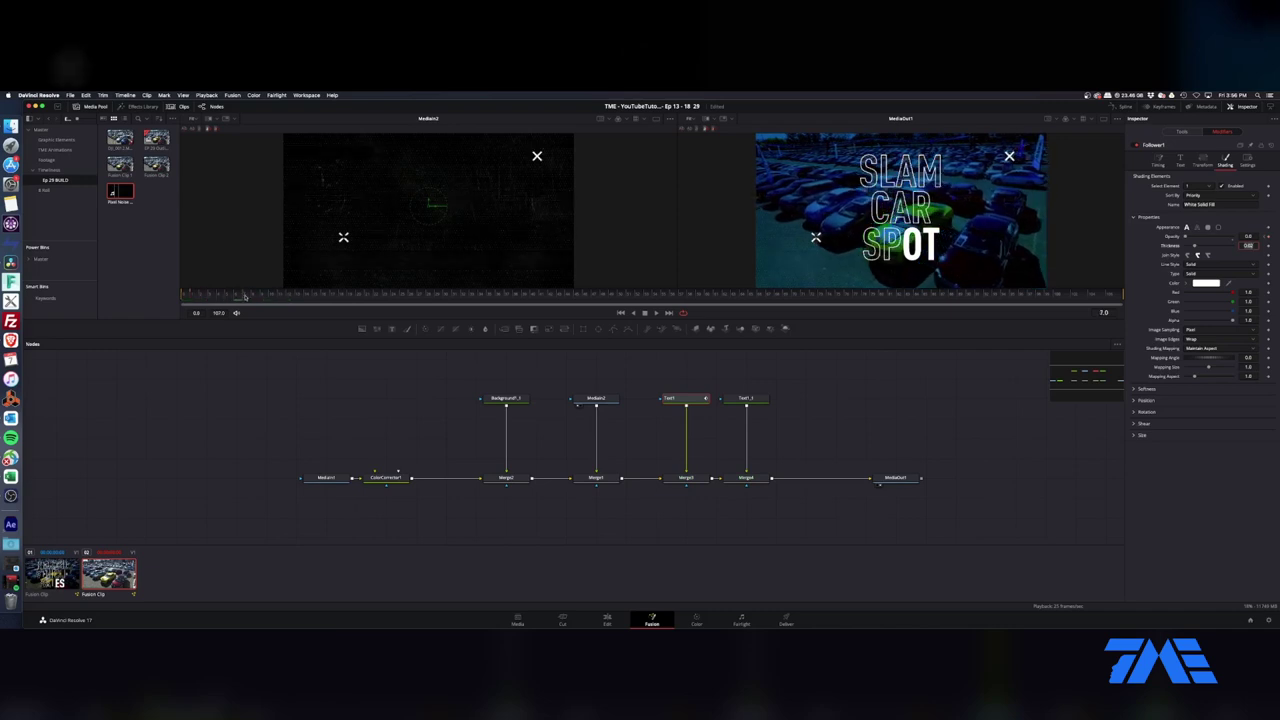
Step: Add Follower opacity keyframes that hold 0 at frames 7 and 17, and set opacity to 1.0 at frame 18
left_click(1269, 238)
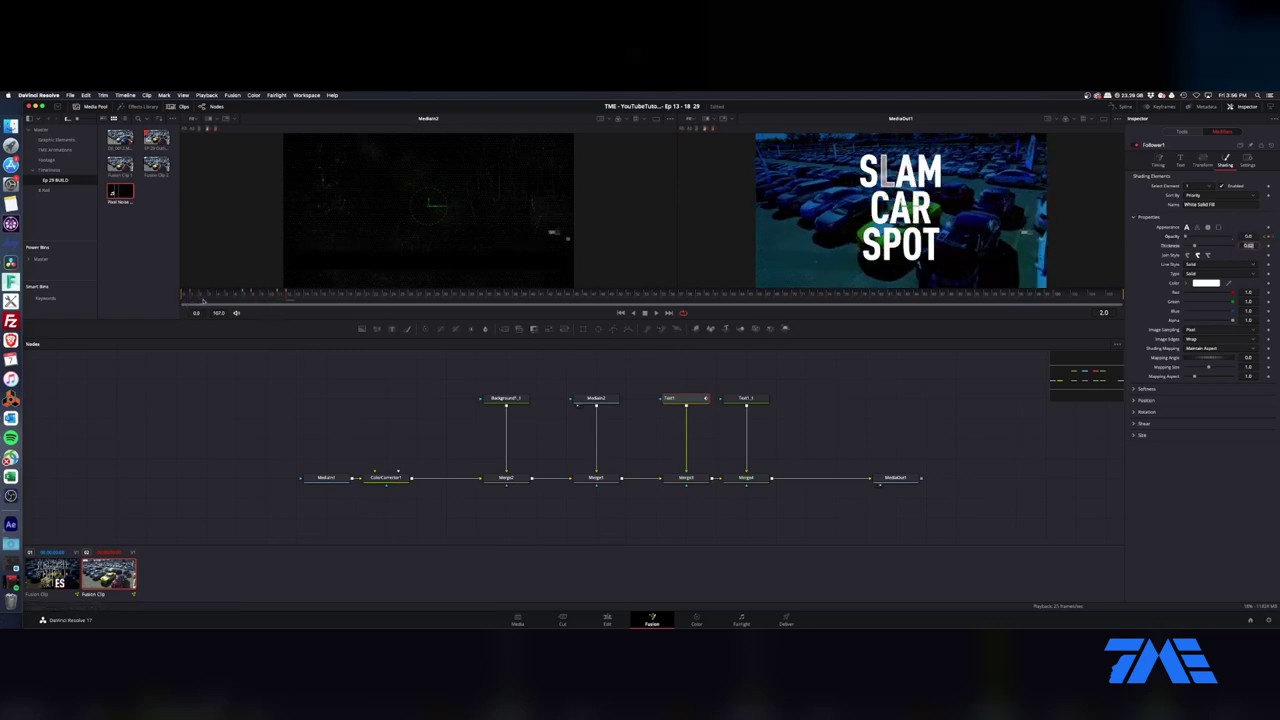
left_click_drag(277, 301, 336, 301)
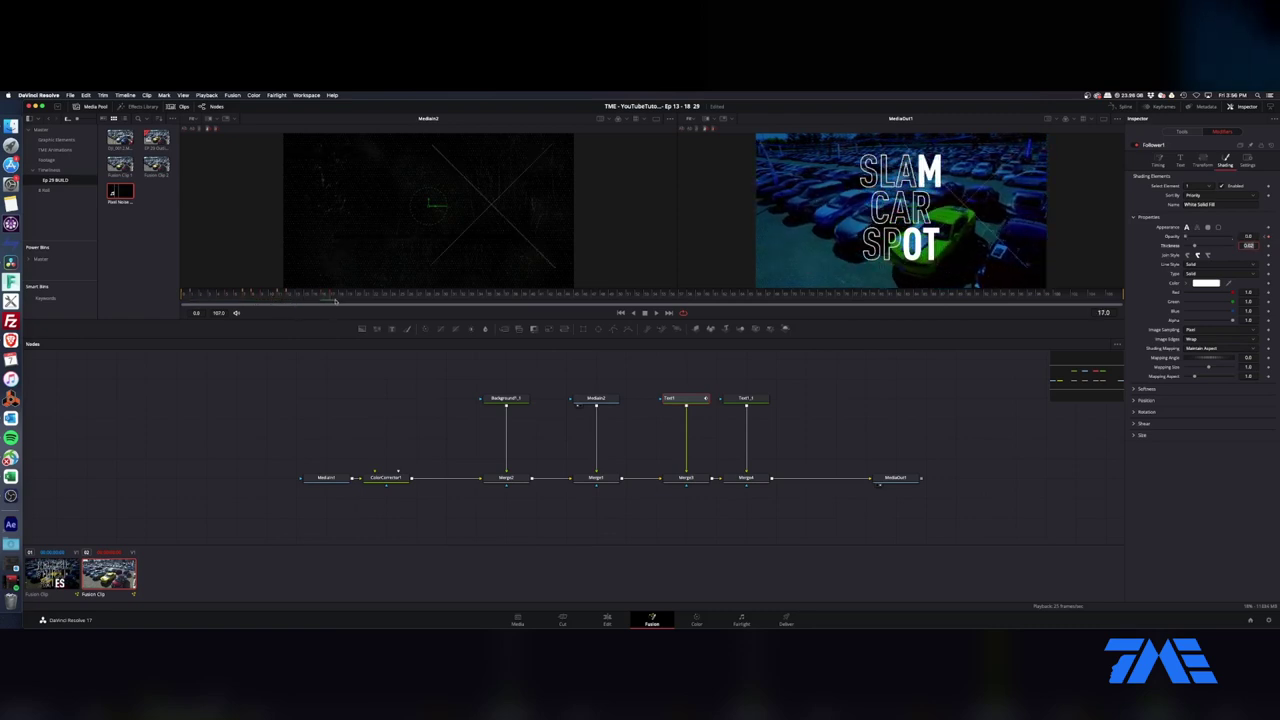
left_click(1269, 237)
double_click(1248, 237)
type("1")
key("Tab")
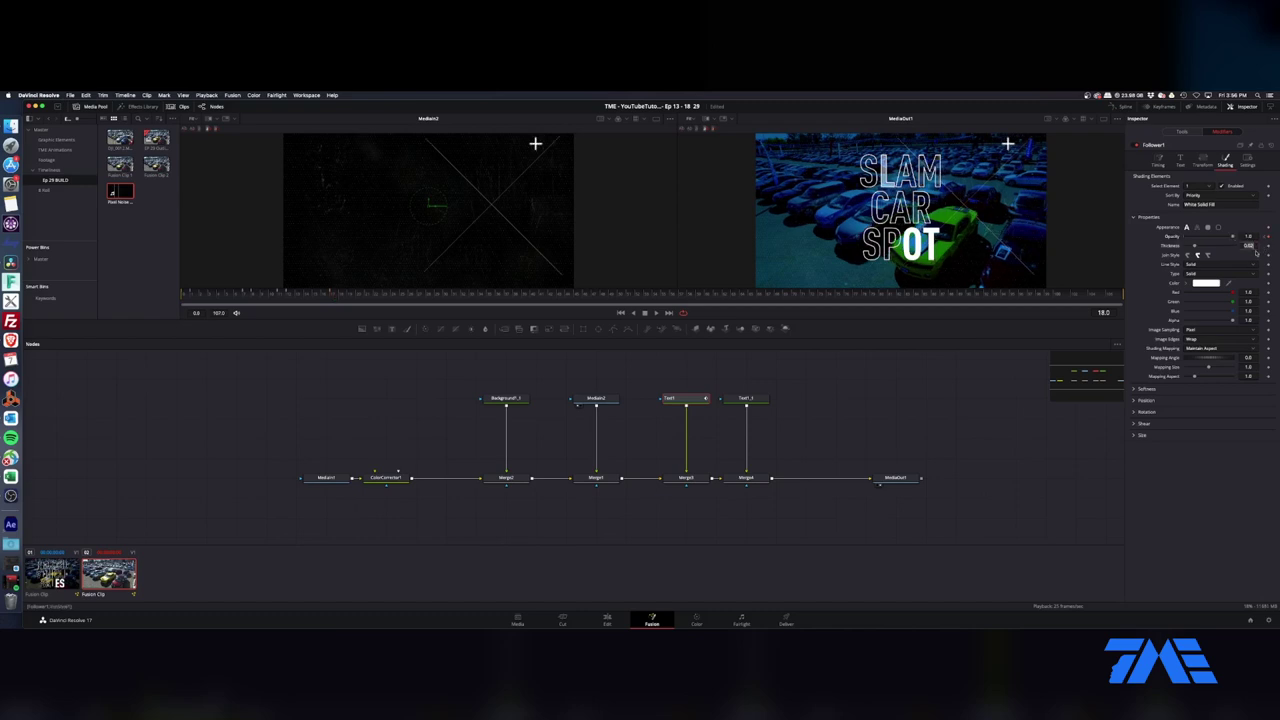
Step: Keyframe the Follower's opacity to hold 1.0 at frame 23 and drop to 0 at frame 24
left_click_drag(369, 296, 384, 296)
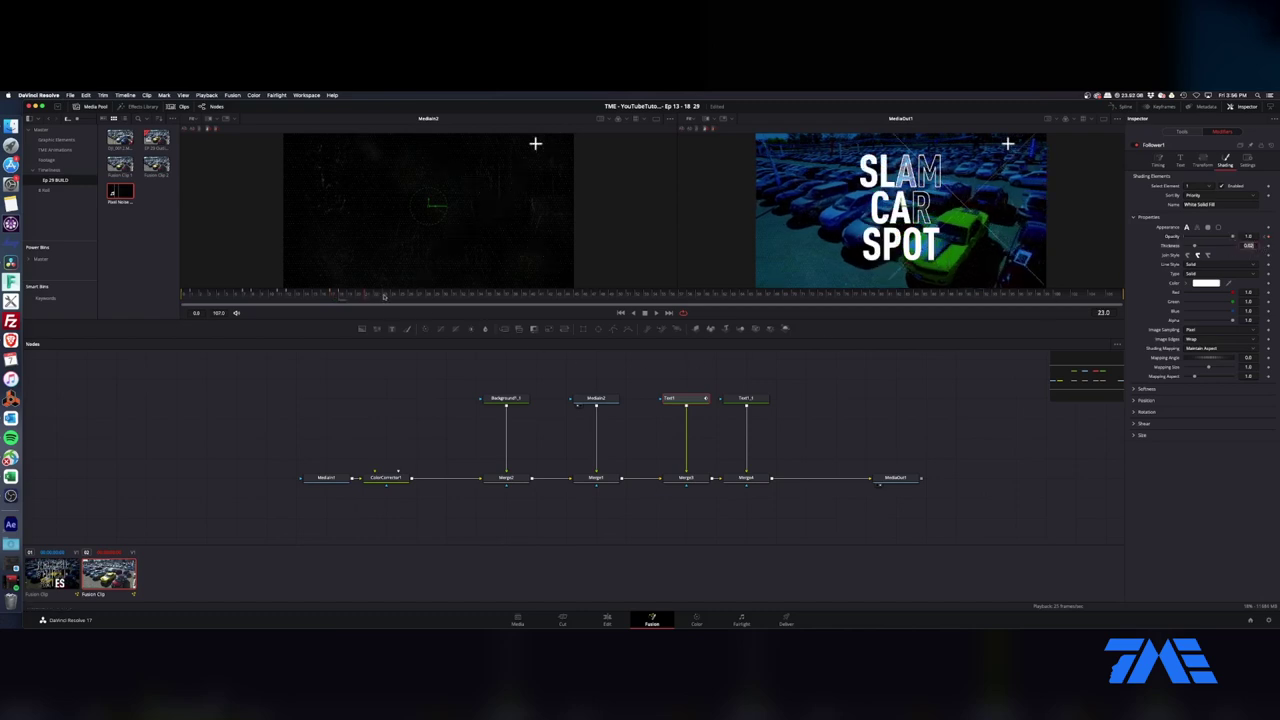
left_click(1268, 238)
key("Right")
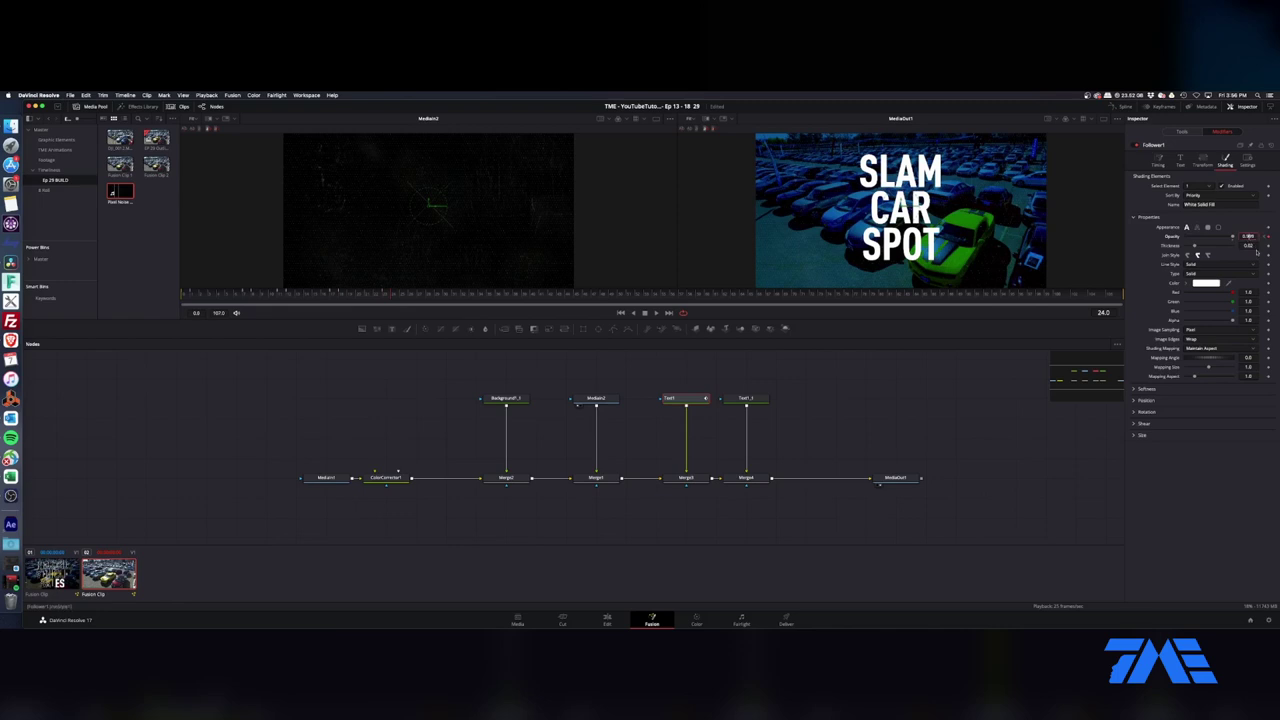
key("Tab")
key("Right")
key("Right")
key("Right")
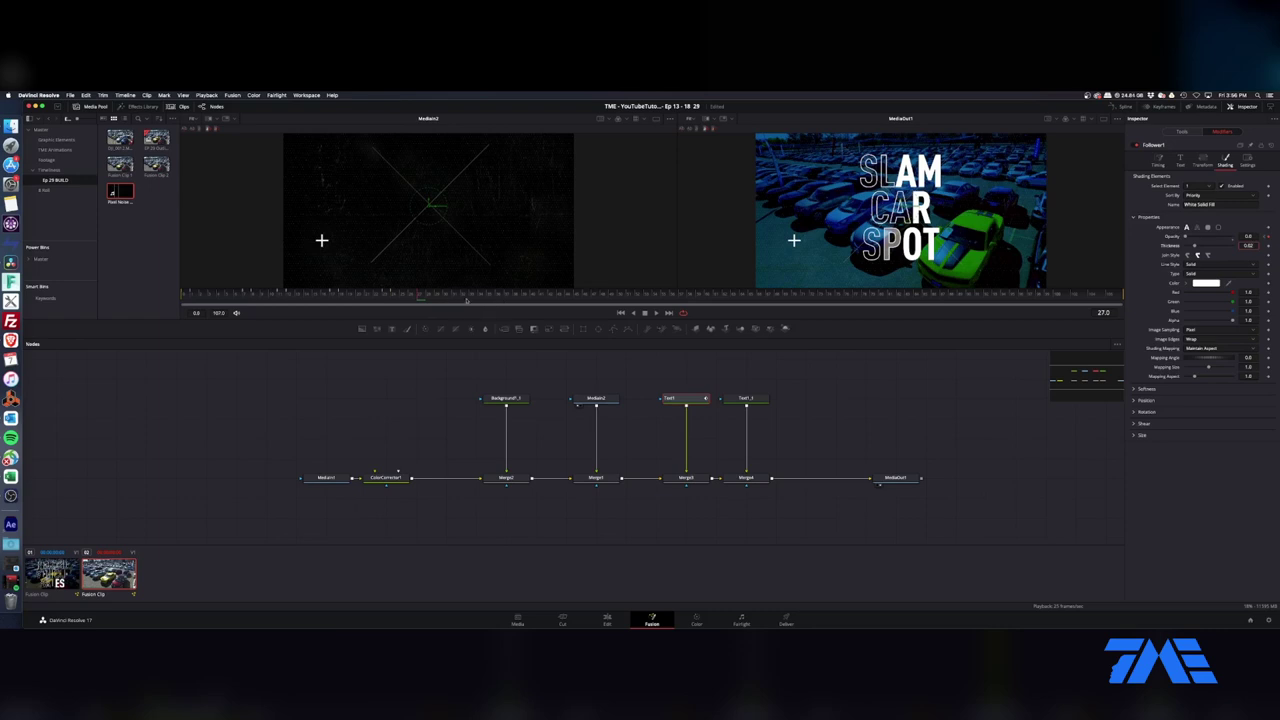
Step: Keyframe the Follower's opacity at 1.0 on frame 28, hold it through frame 30, drop to 0 on frame 31, and preview the animation
left_click(1251, 237)
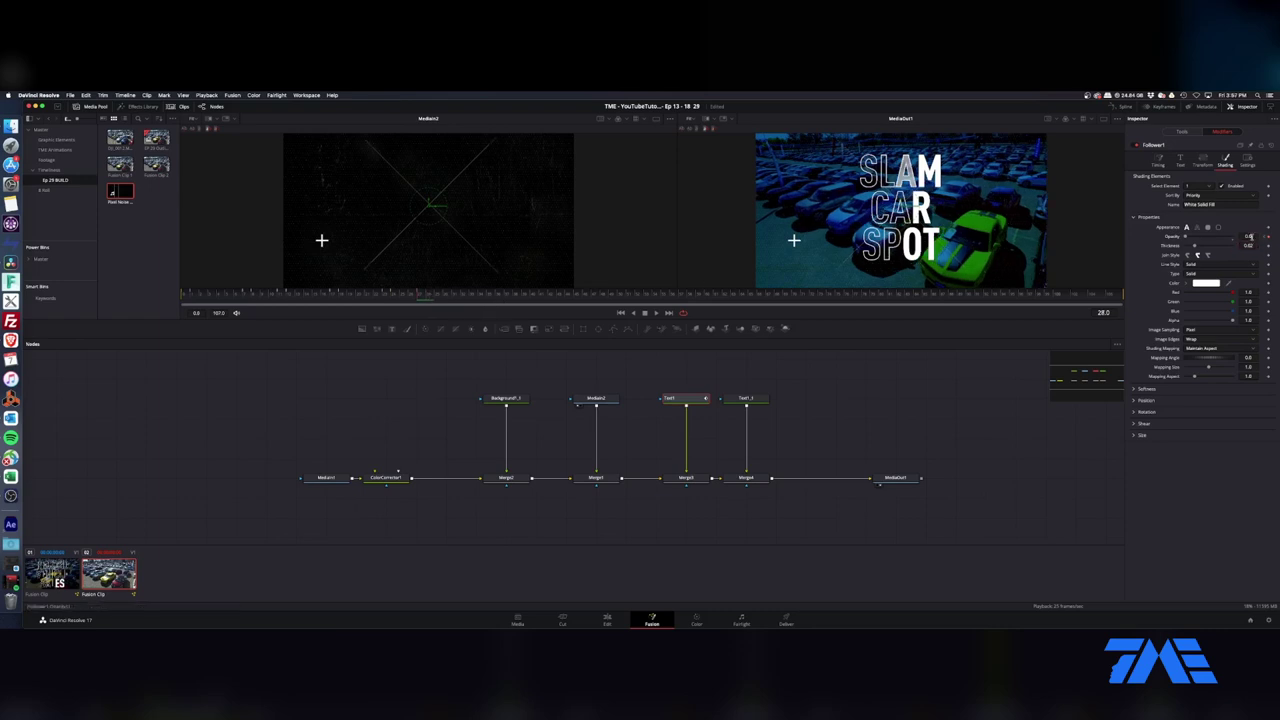
key("Tab")
left_click_drag(448, 296, 455, 296)
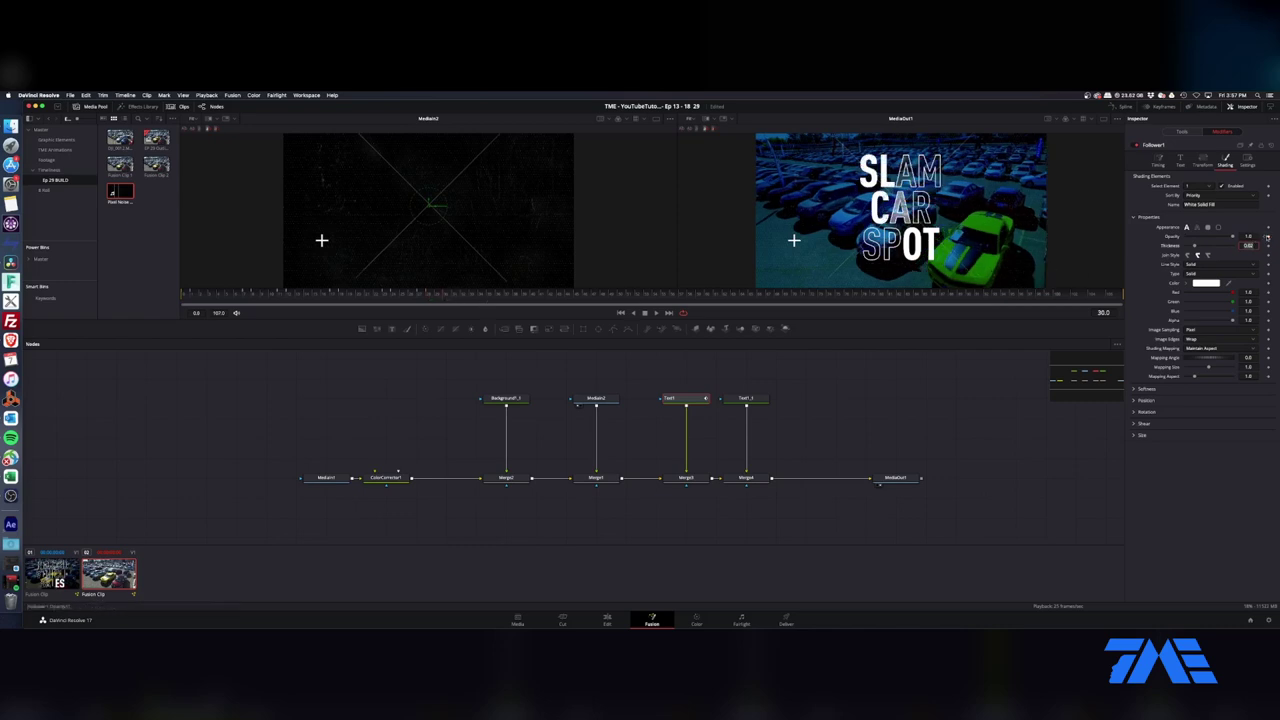
key("Right")
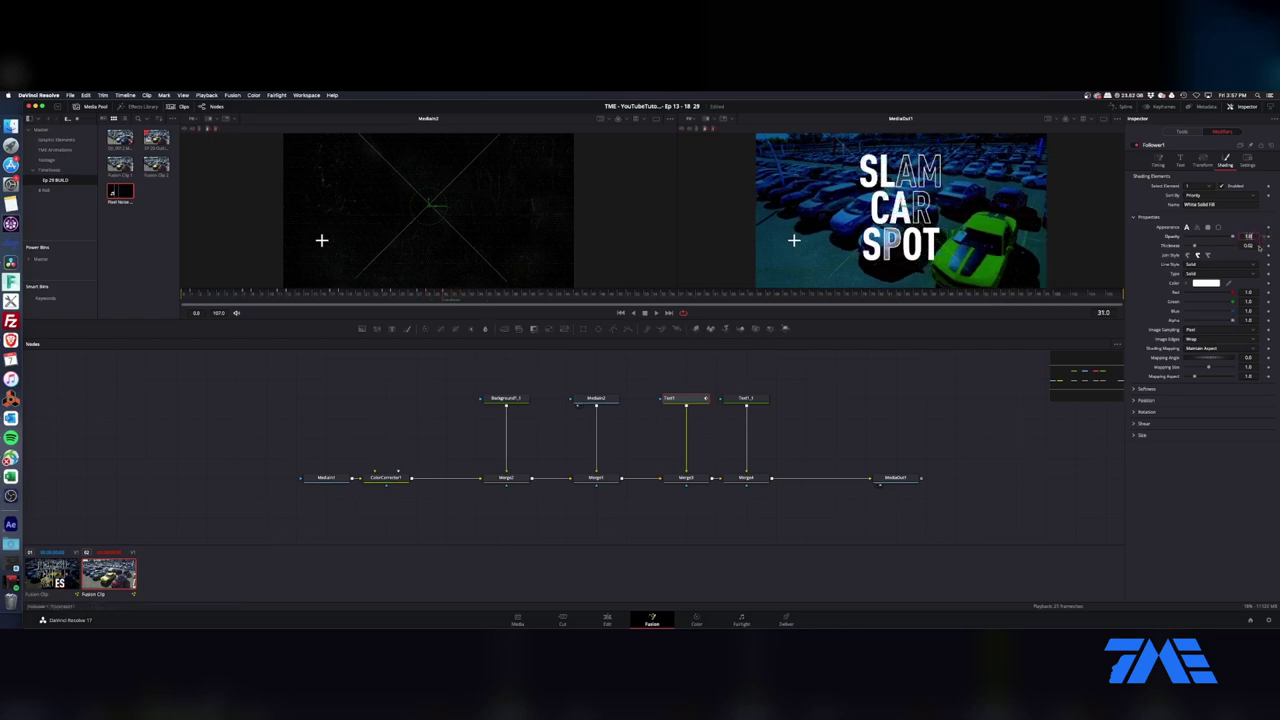
key("Tab")
left_click(263, 299)
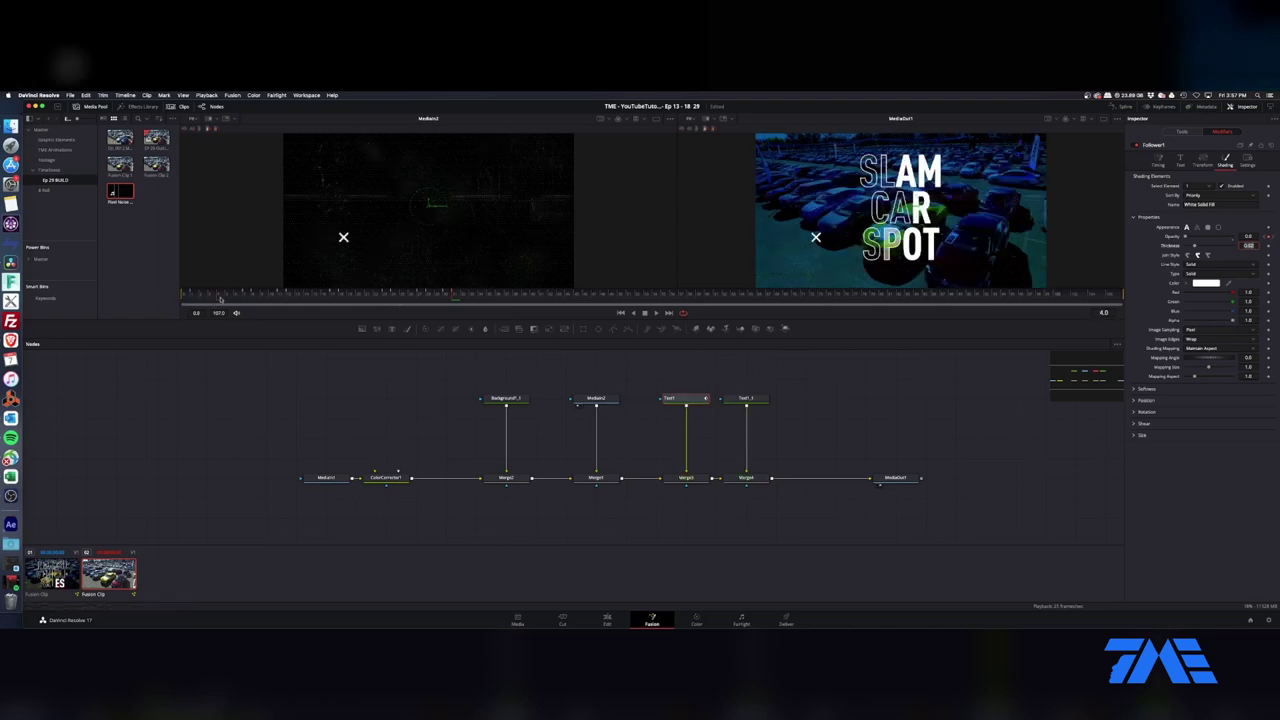
left_click(657, 313)
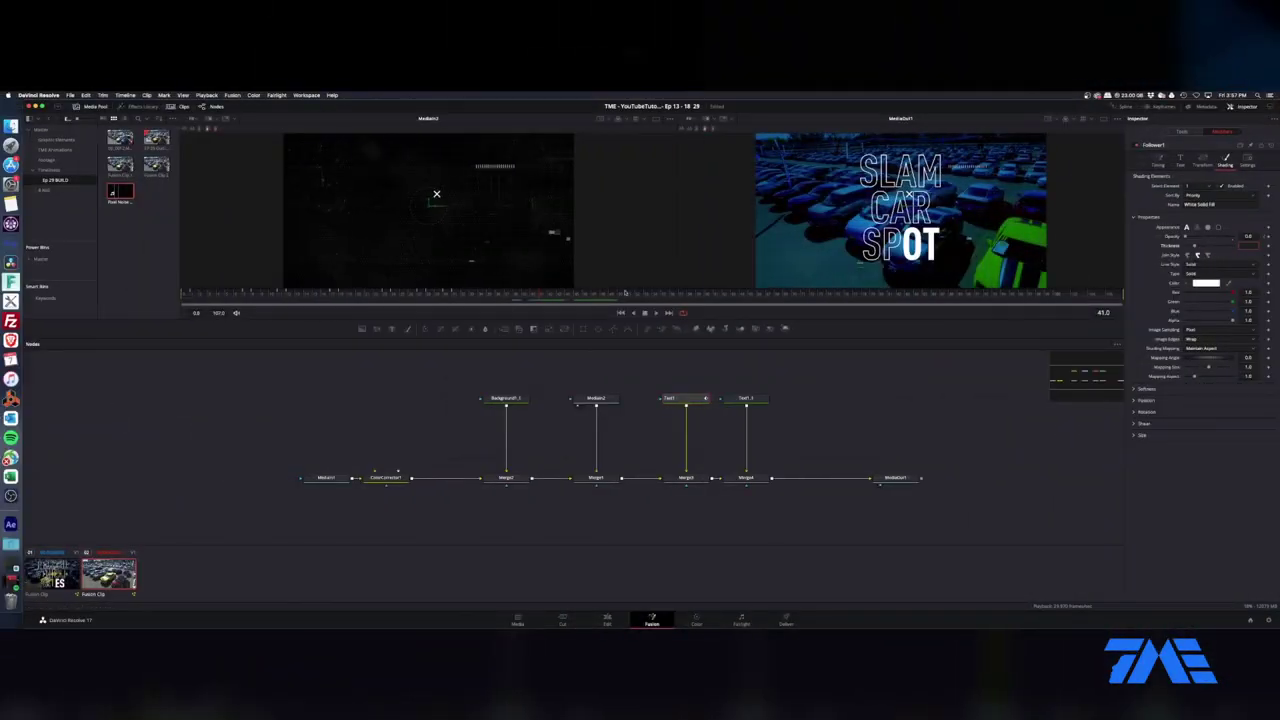
Step: Loop the Follower's opacity animation in the spline editor with all of its keyframes selected
left_click(1123, 107)
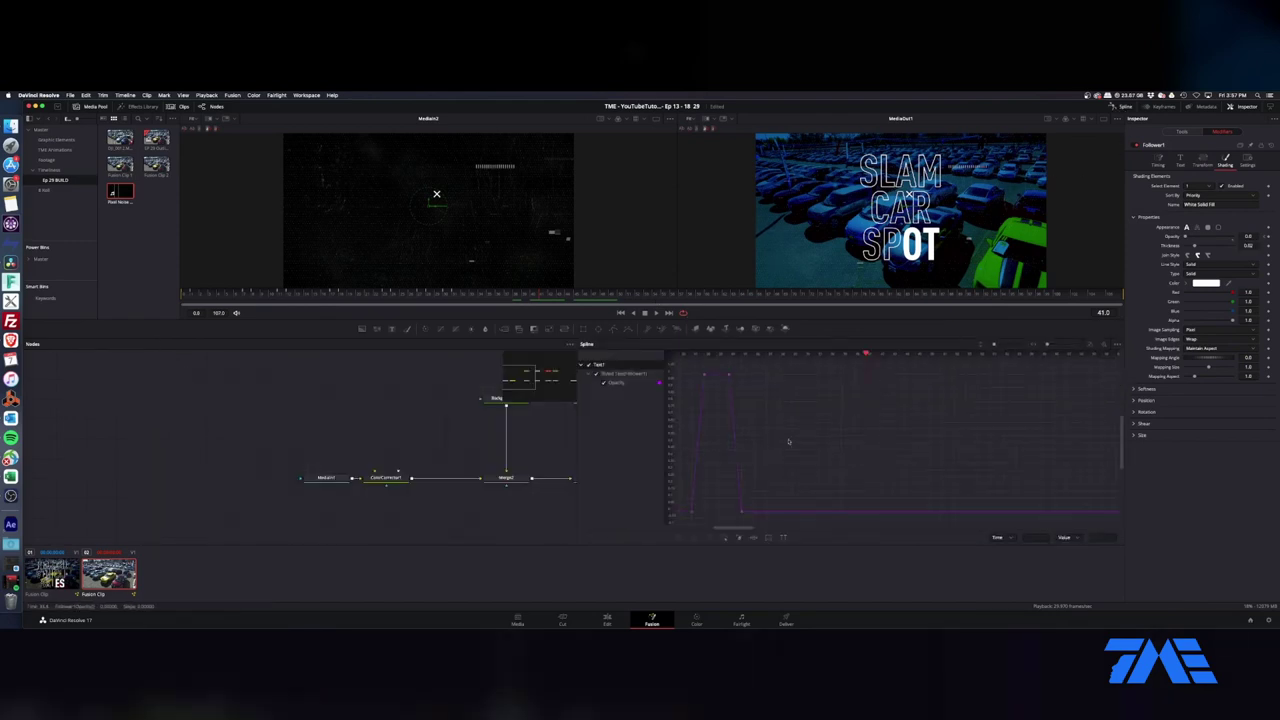
scroll(780, 454, "left", 5)
key("ctrl+a")
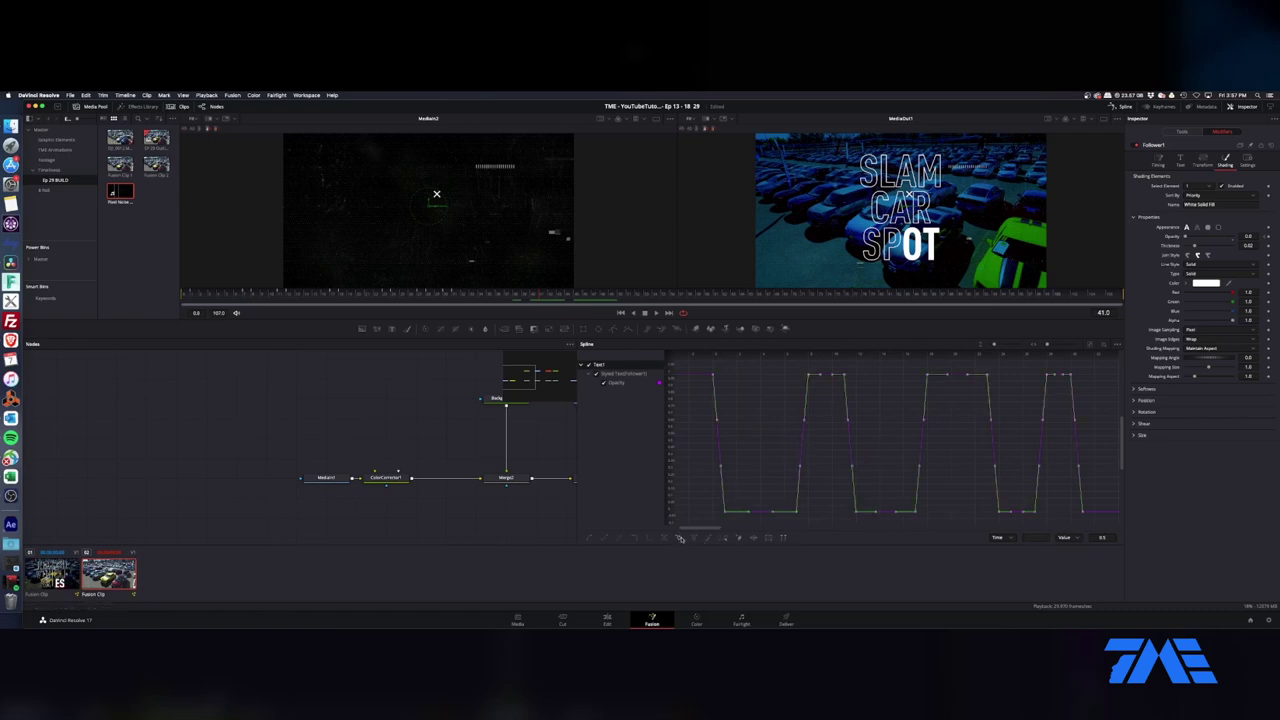
left_click(680, 538)
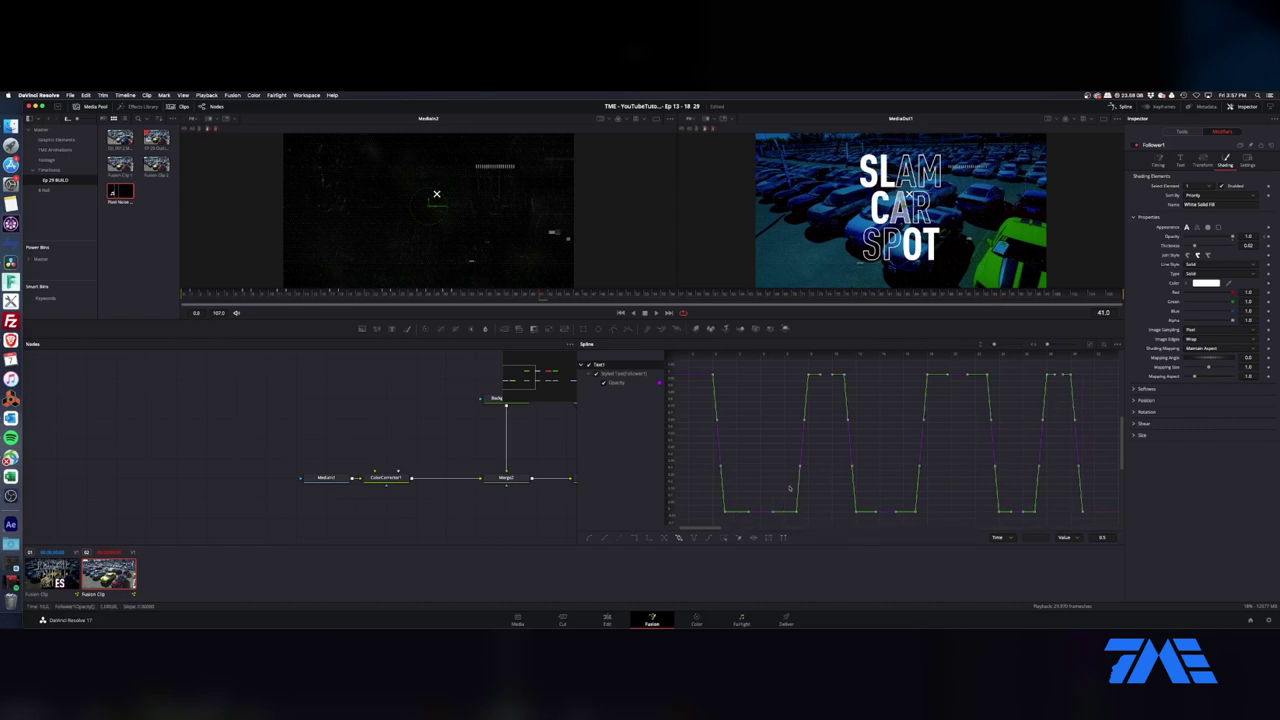
Step: Set the value of the opacity curve's first keyframe, at frame 0, to 0
left_click(756, 416)
left_click_drag(724, 364, 698, 391)
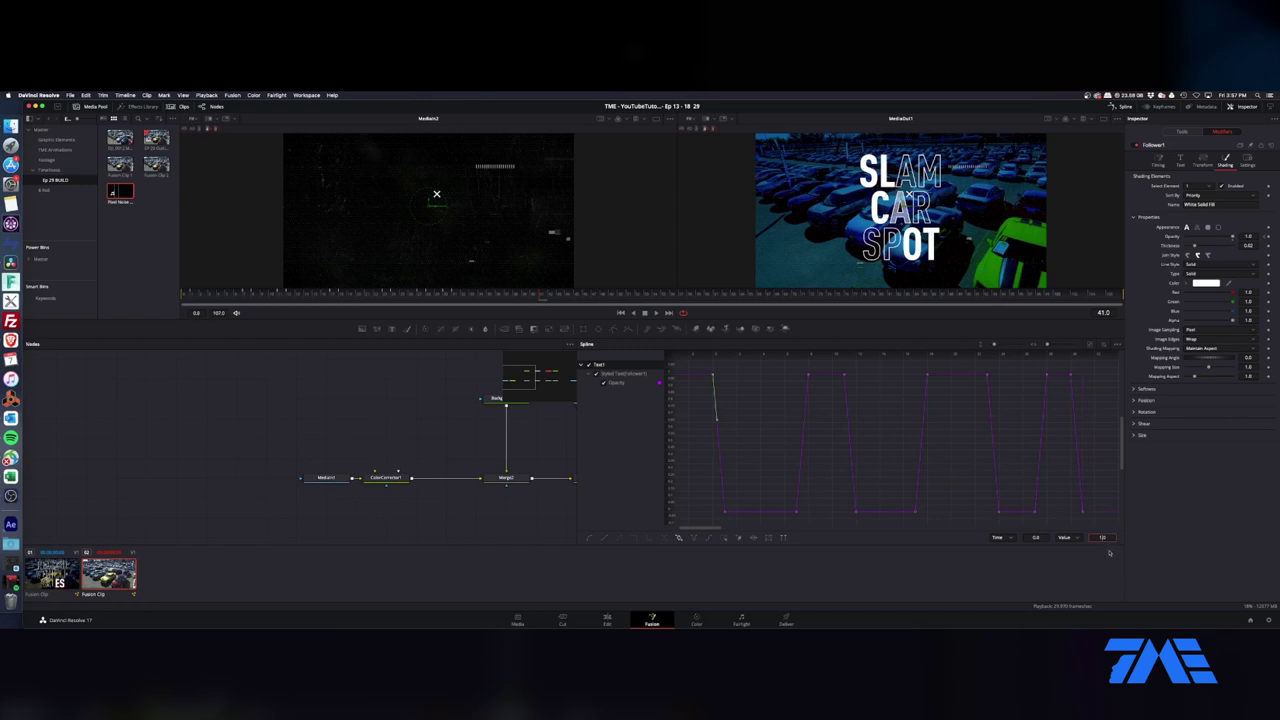
type("0")
key("Return")
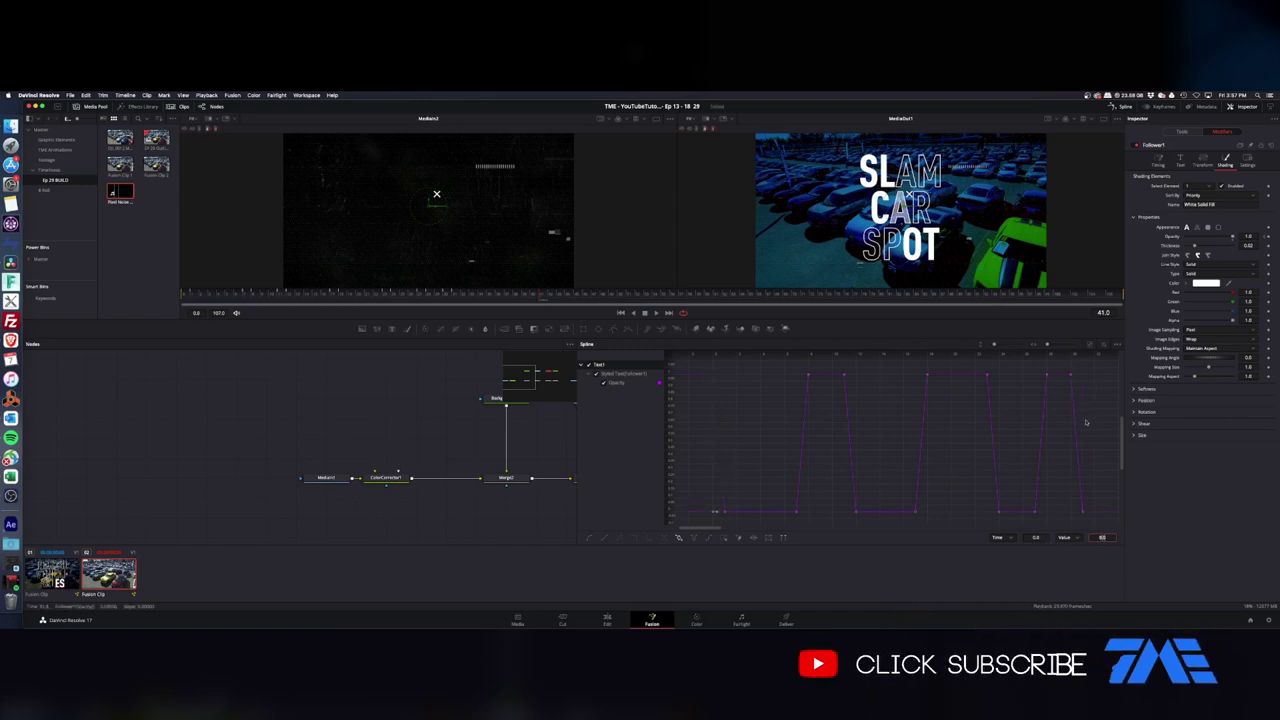
left_click(1095, 571)
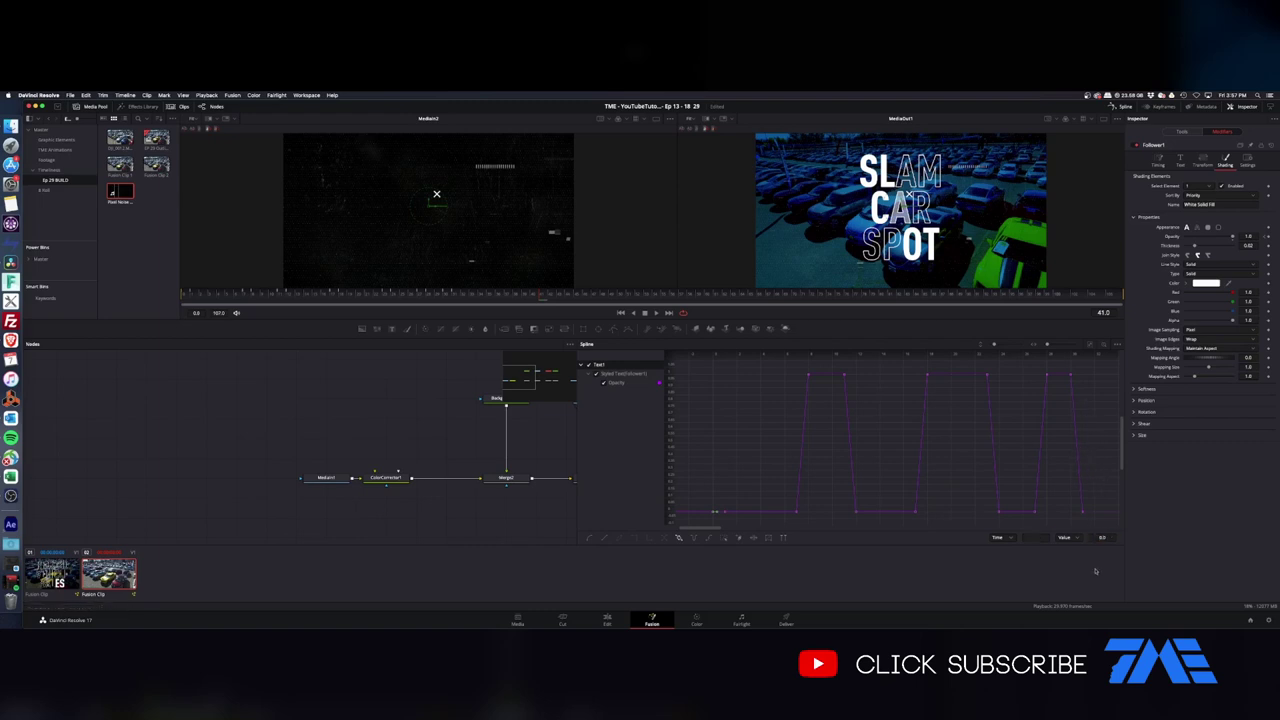
Step: Try the first opacity keyframe at a value of 1, and return it to 0
left_click(1108, 537)
type("1")
key("Return")
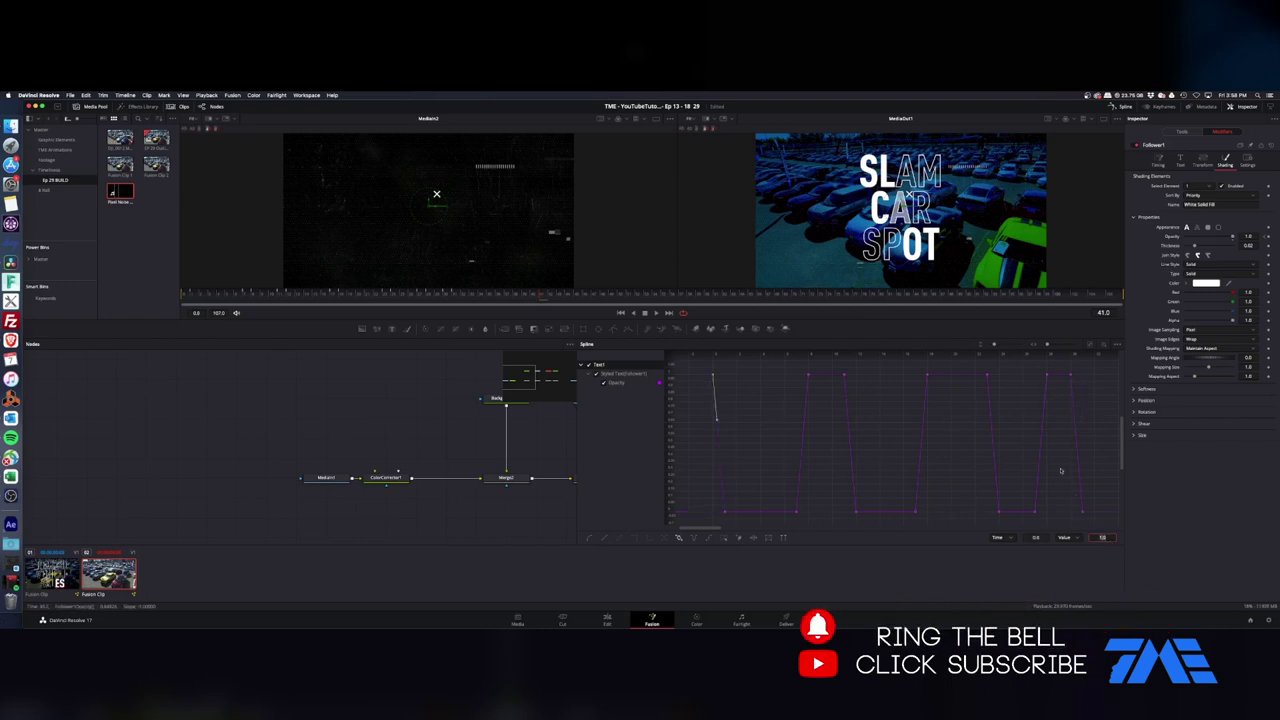
left_click(1108, 537)
type("0")
key("Return")
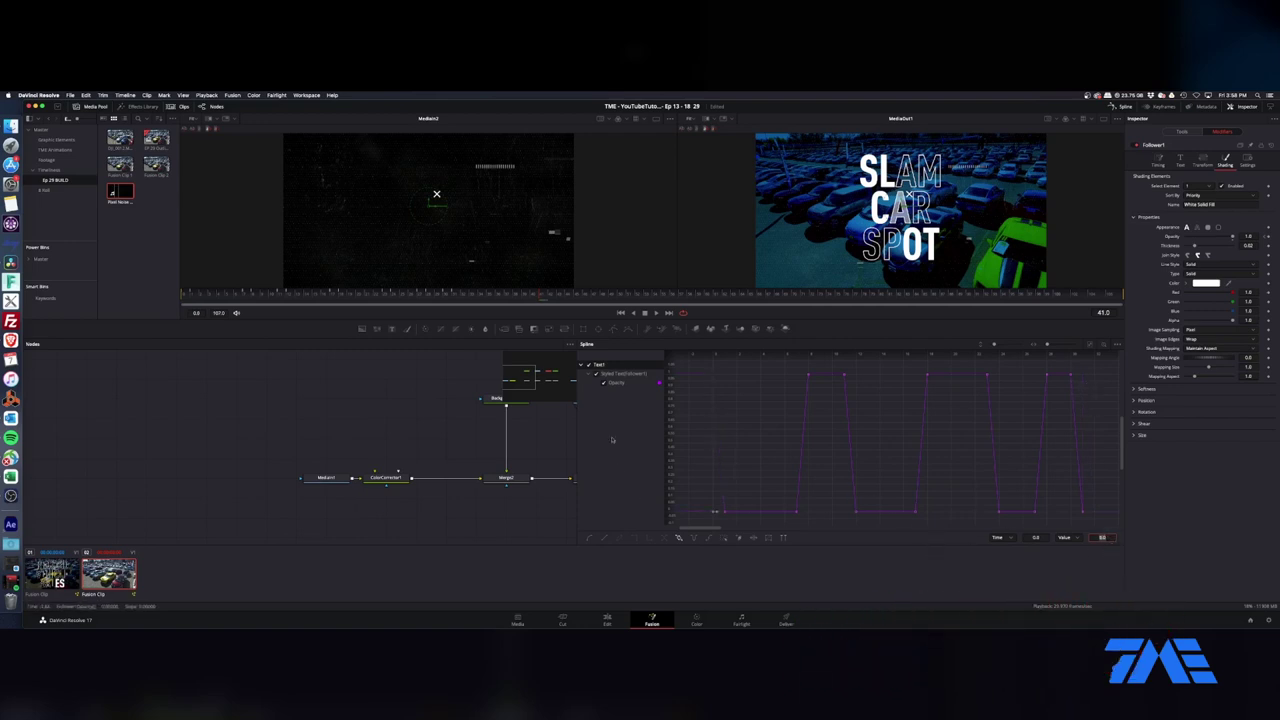
Step: Preview the looped text flashing from frame 0 and add Follower opacity keyframes of 0 at frame 4 and 1.0 at frame 5
left_click(373, 296)
left_click_drag(373, 296, 143, 302)
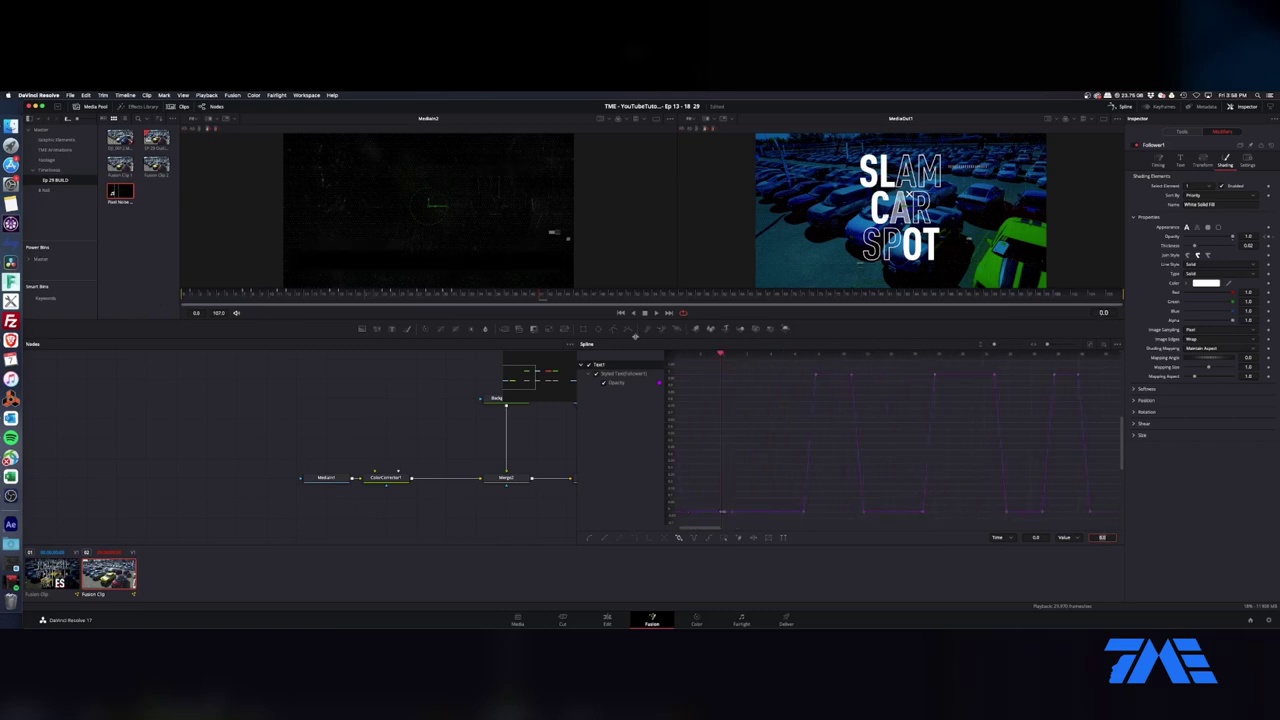
left_click(657, 313)
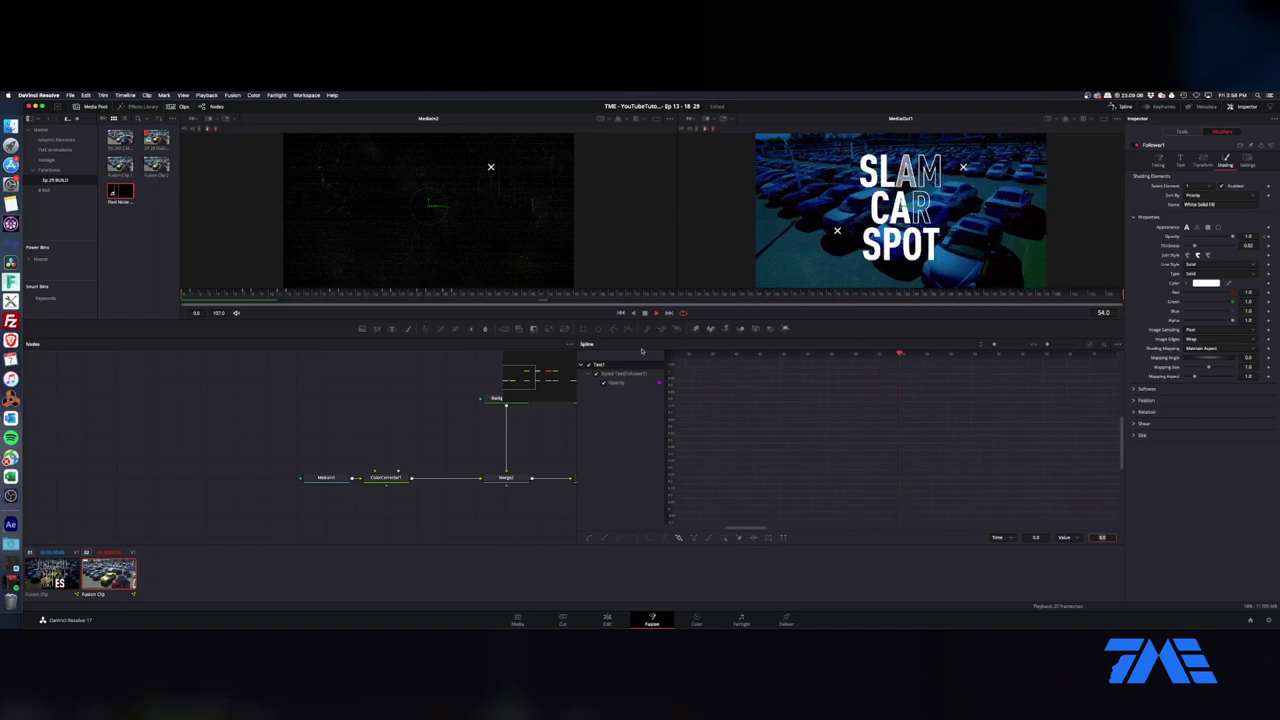
left_click(220, 298)
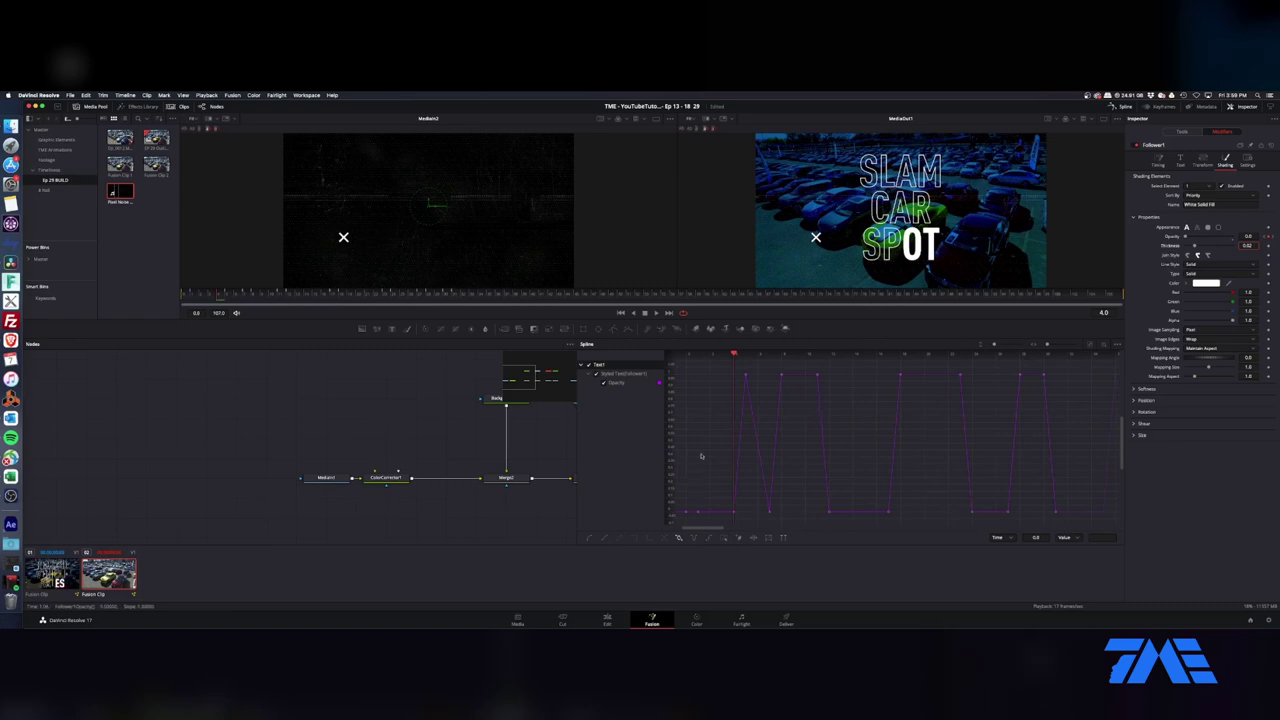
key("Delete")
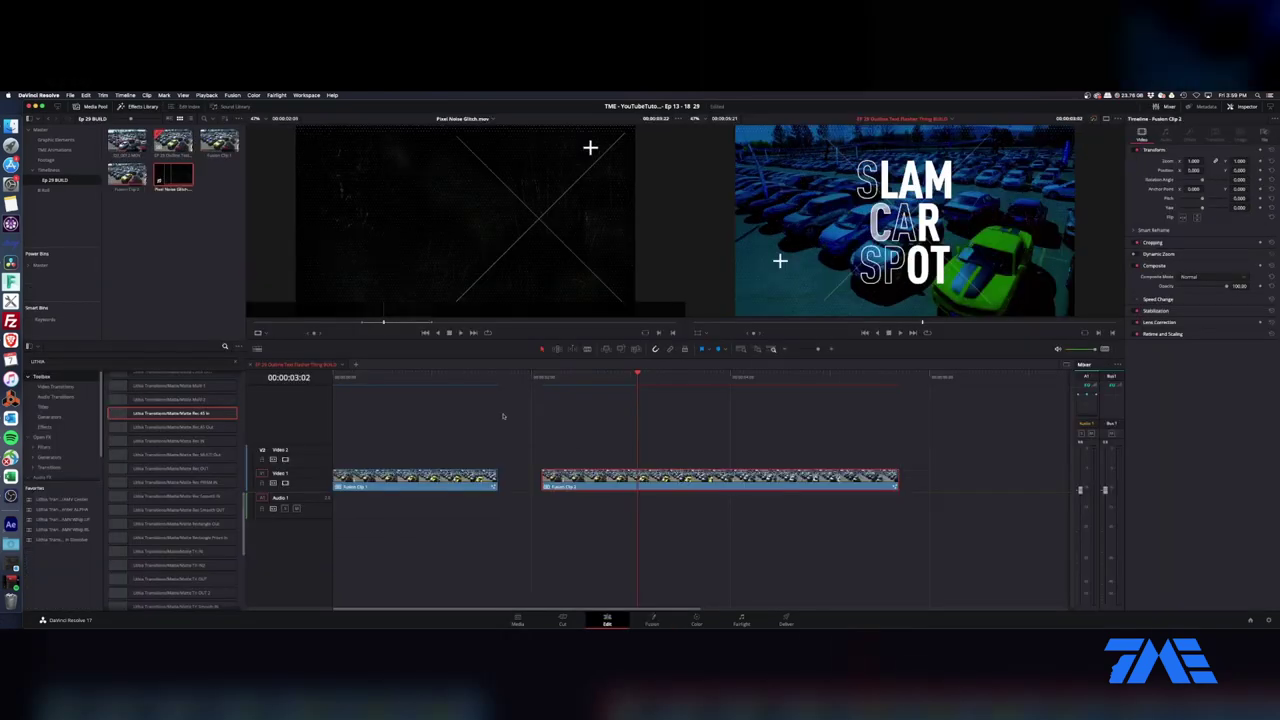
Step: Play and scrub through the finished first title clip on the edit timeline as a reference
left_click_drag(477, 378, 333, 378)
key("space")
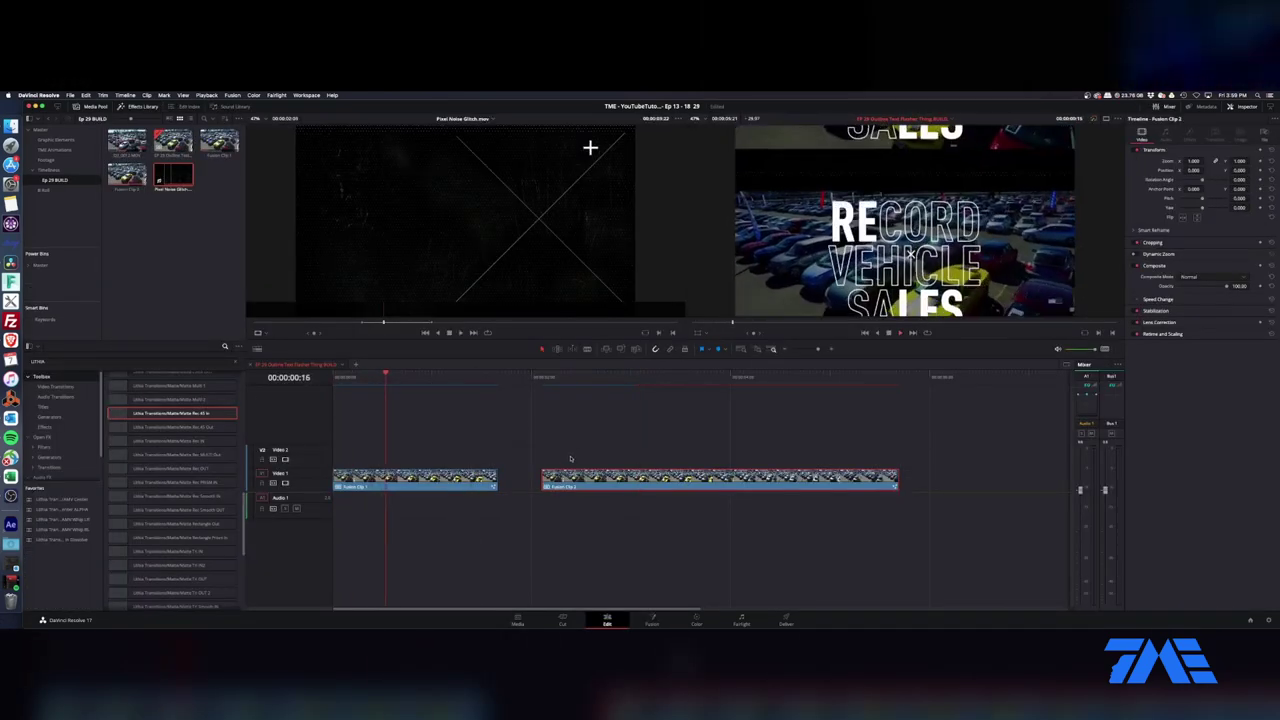
key("space")
left_click_drag(430, 377, 468, 380)
Step: Open Fusion Clip 2 from the edit timeline in the Fusion page
left_click(577, 377)
right_click(632, 478)
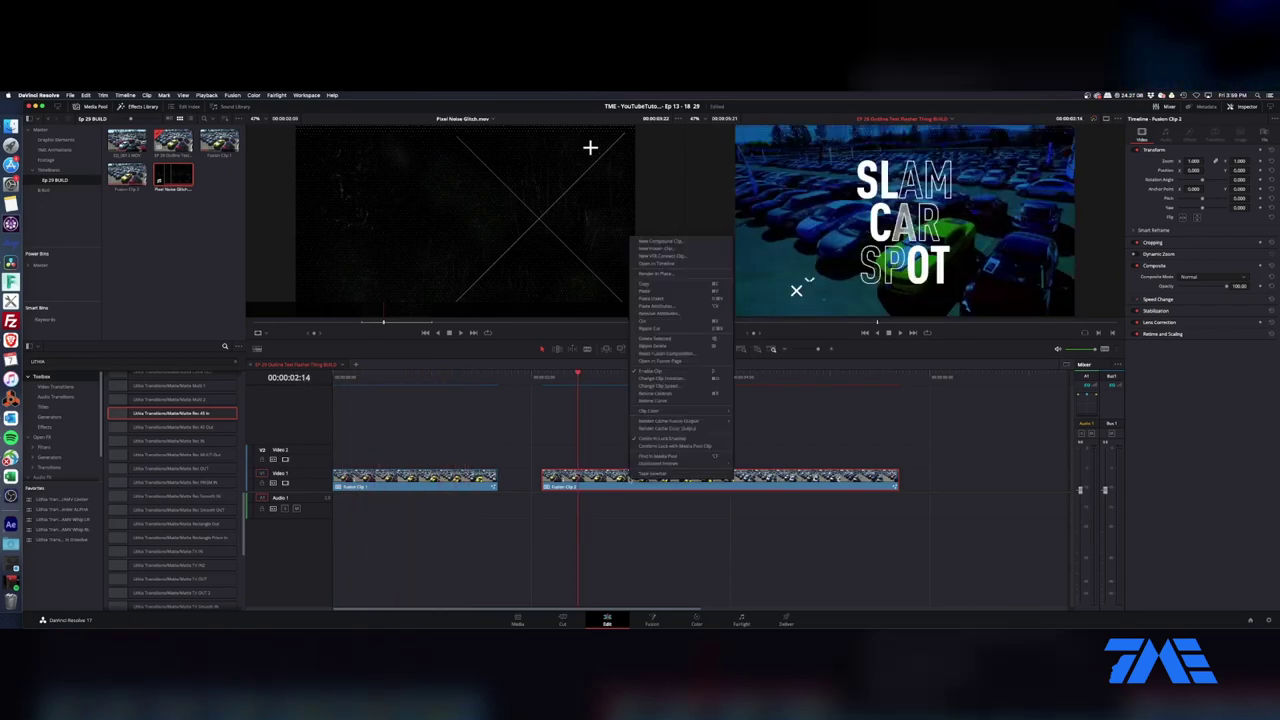
left_click(681, 361)
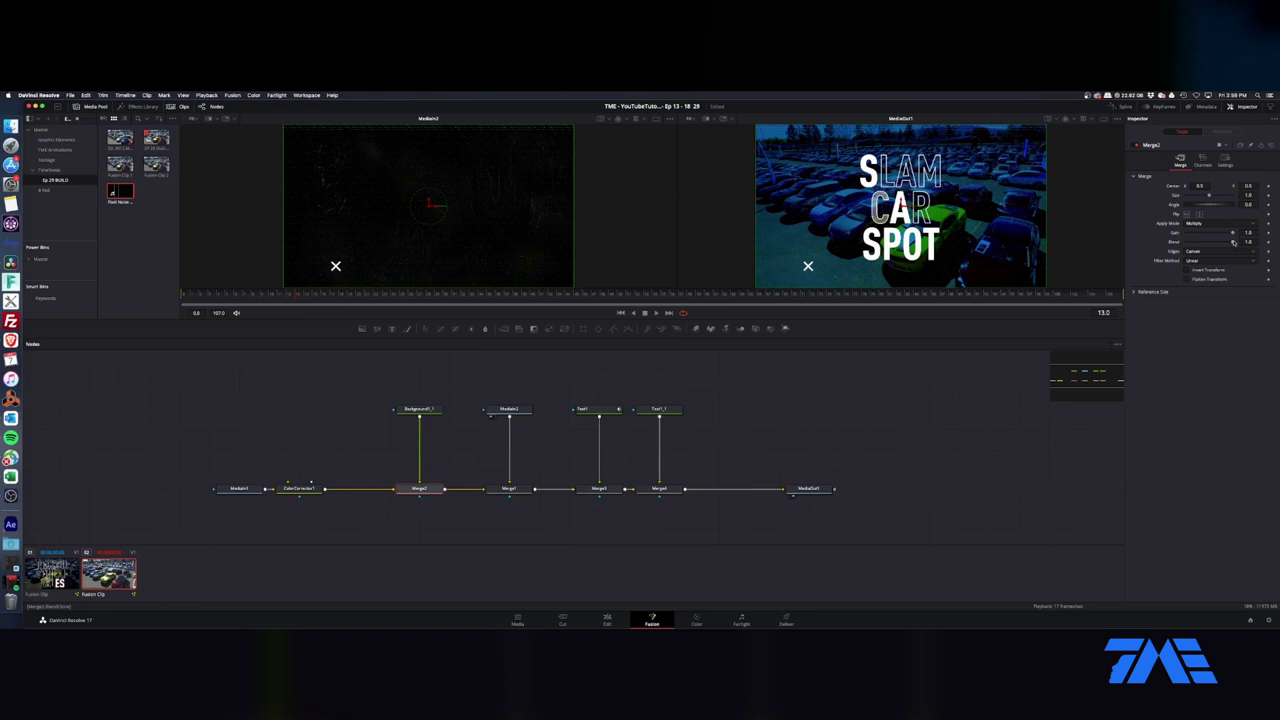
Step: Keyframe Merge2's blend at 0 on frame 13 and at 1.0 on frame 14
left_click_drag(1233, 242, 1252, 246)
left_click(1269, 242)
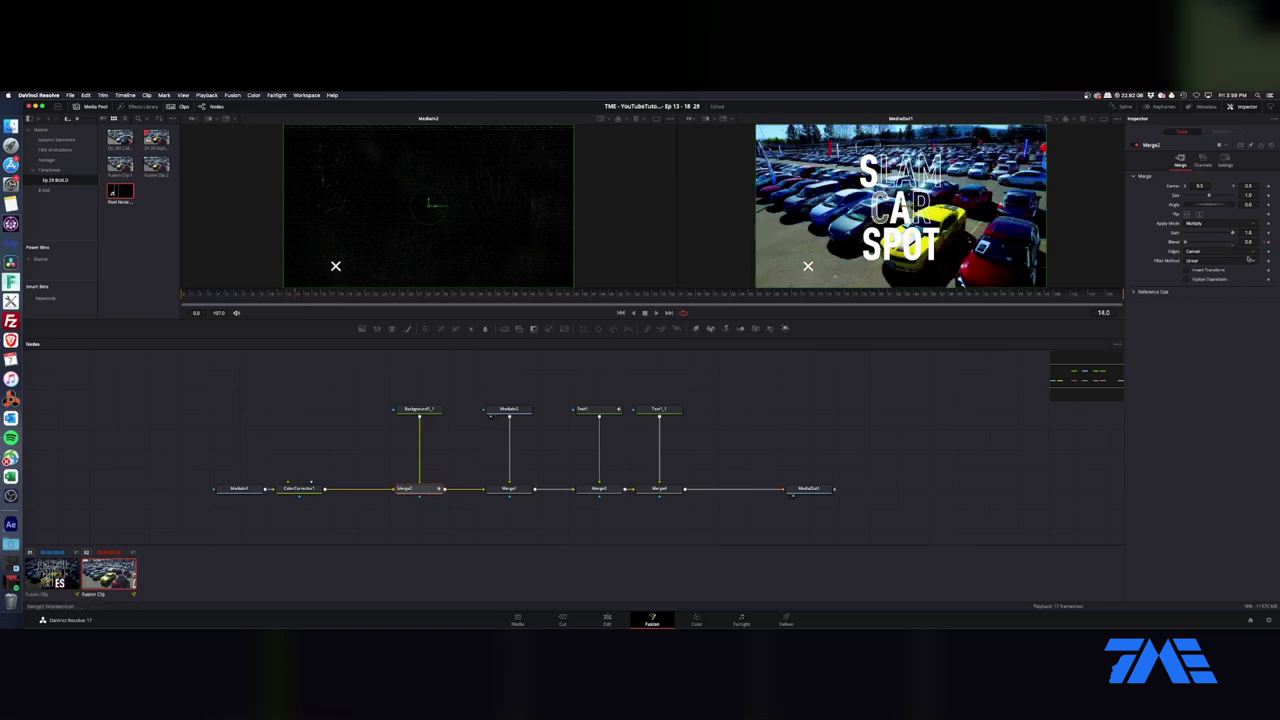
left_click(1232, 244)
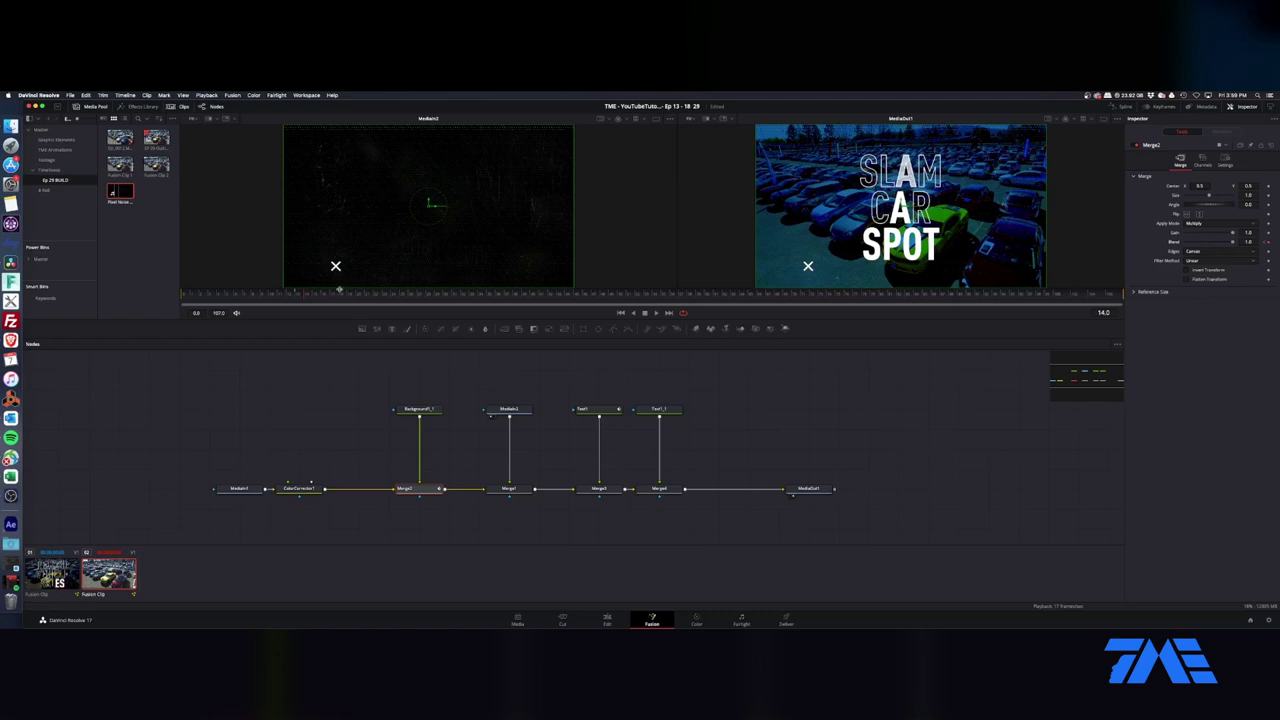
Step: Keyframe Merge2's blend to hold 1.0 at frame 18, drop to 0 on frame 19, and return to 1.0 at frame 23
left_click(340, 292)
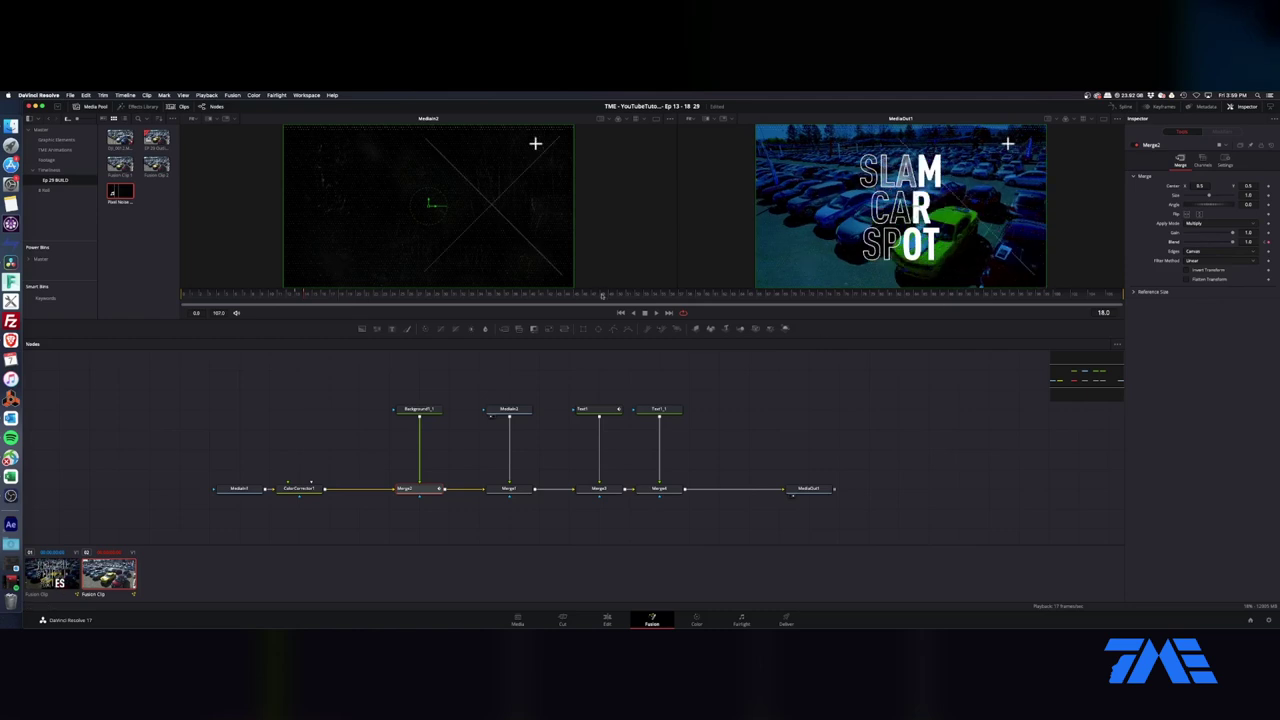
left_click(1269, 243)
key("Right")
left_click_drag(1232, 243, 1150, 248)
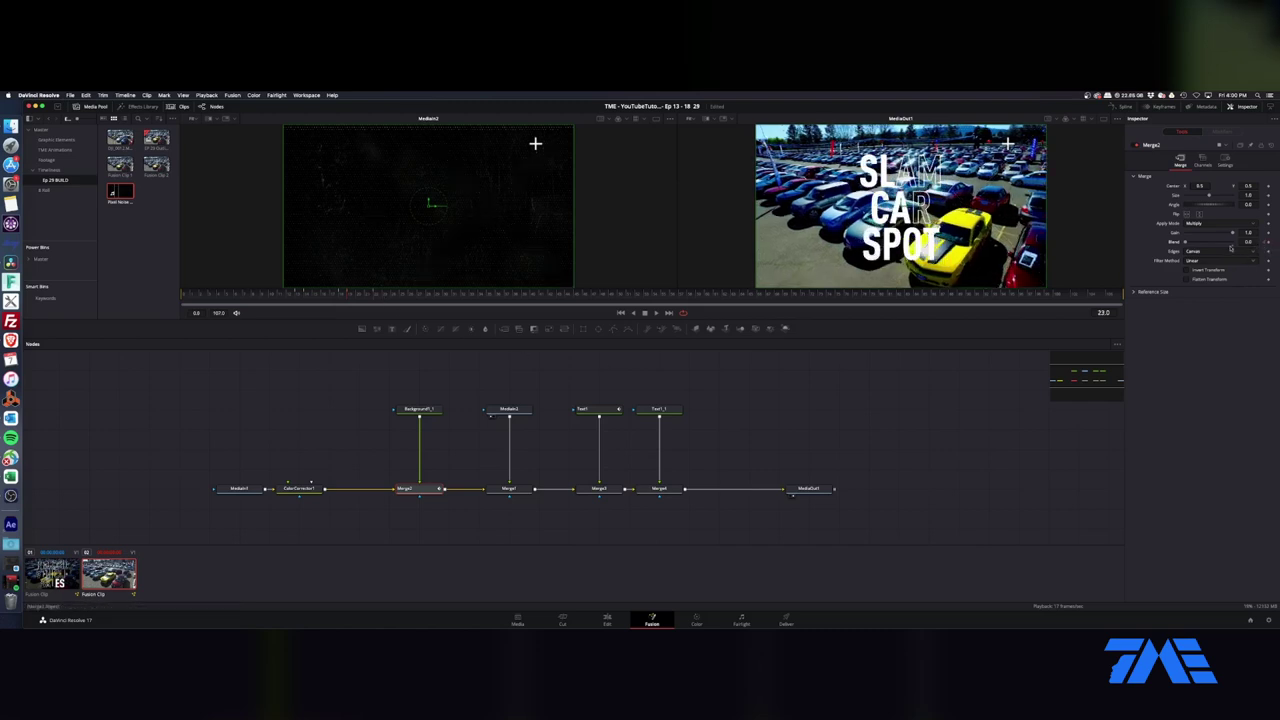
left_click_drag(1187, 243, 1262, 243)
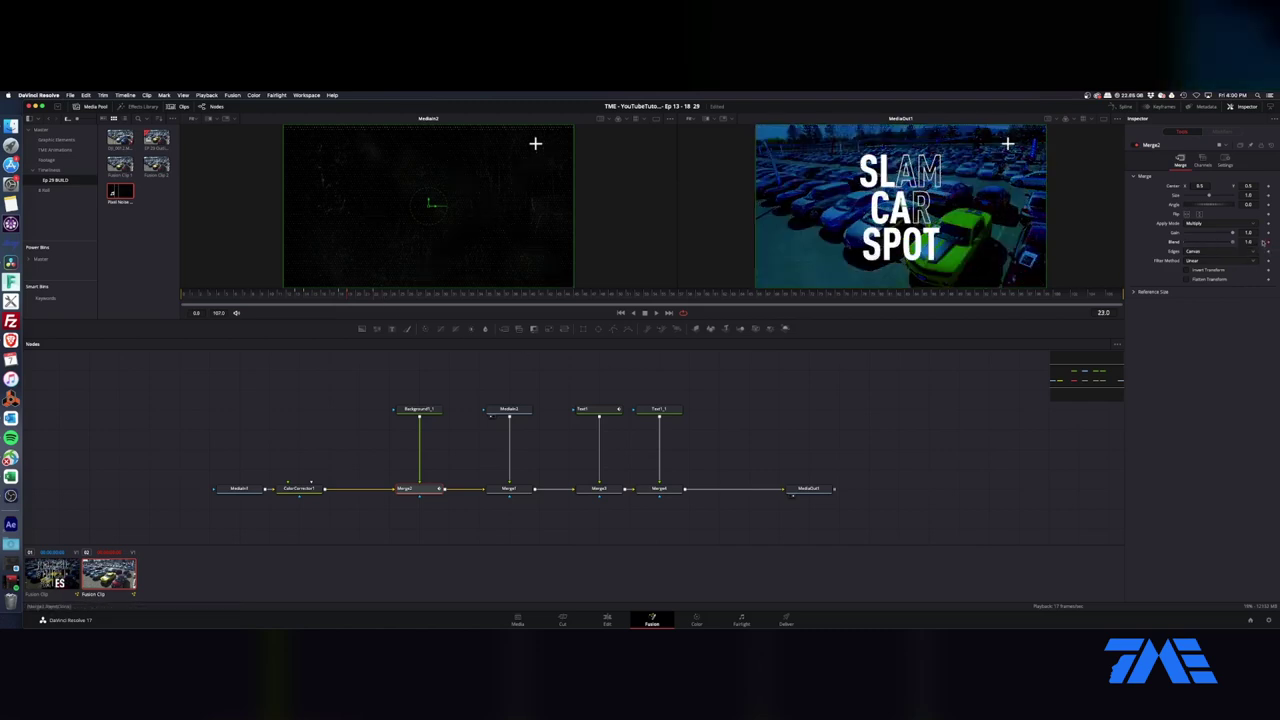
Step: Set Merge2's blend to 0 at frame 31 and play back the flashing blue tint
left_click(415, 295)
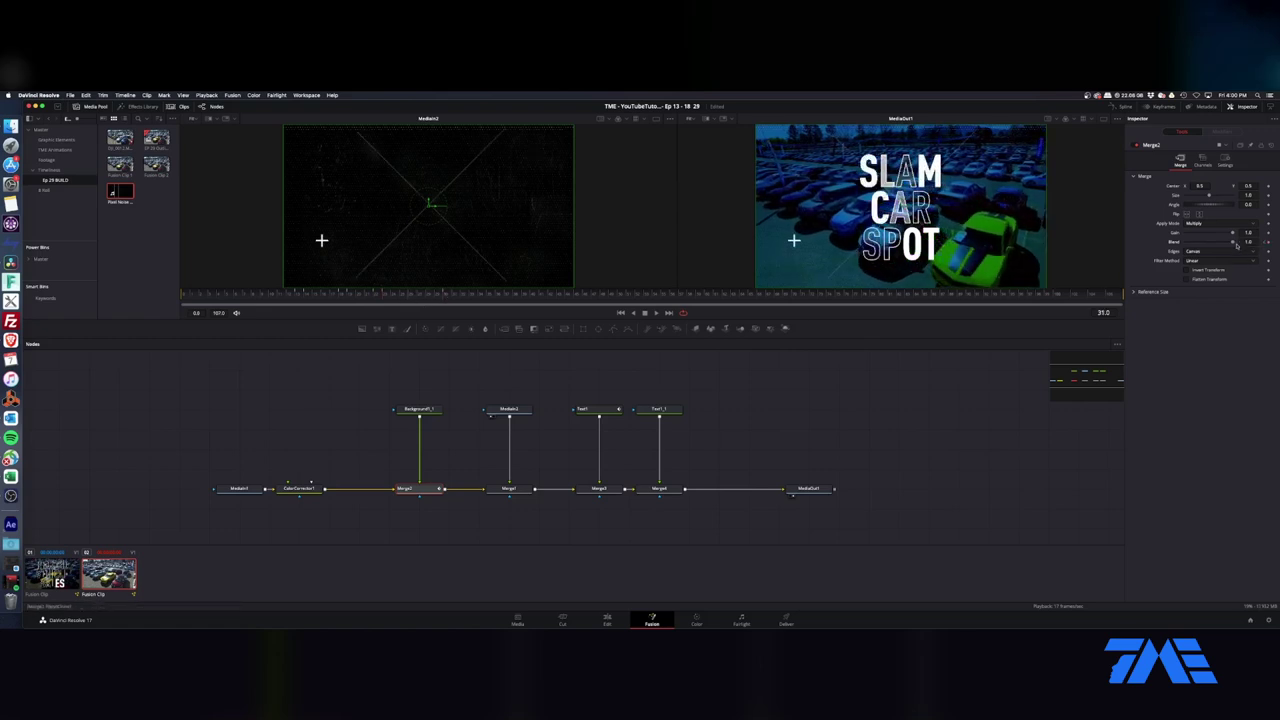
left_click_drag(1221, 245, 1182, 244)
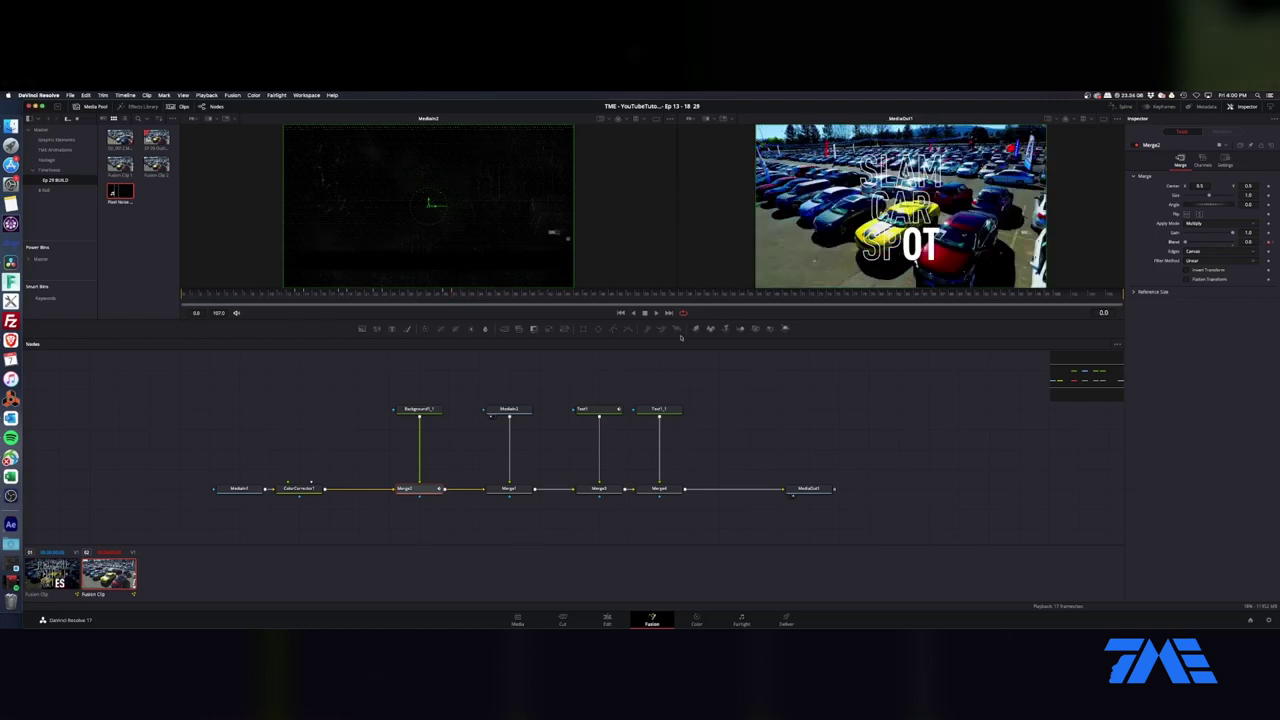
left_click(656, 313)
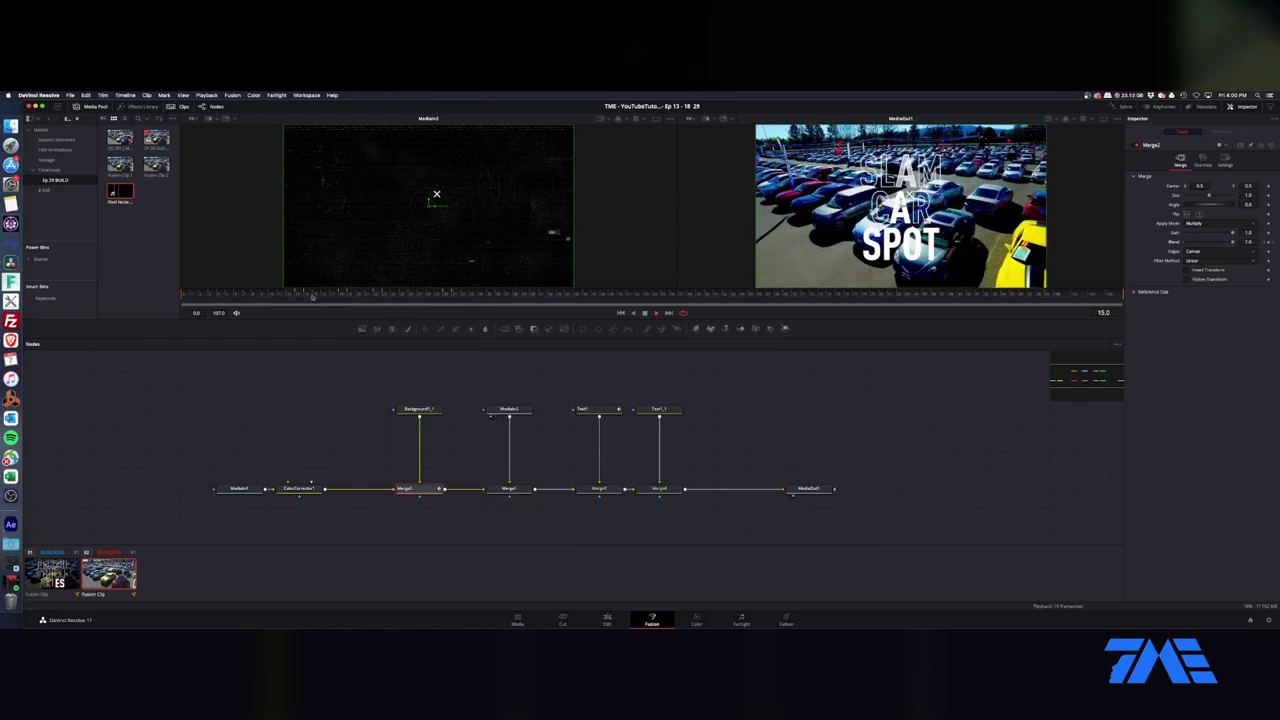
left_click(214, 297)
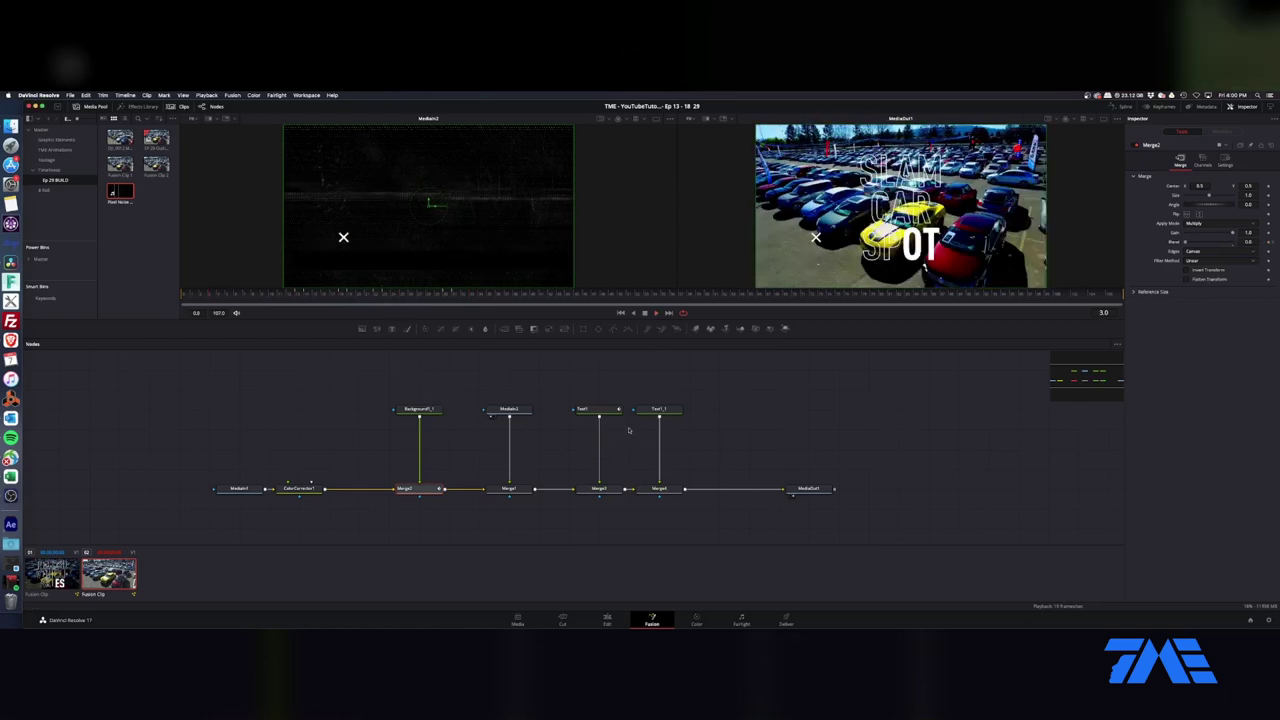
Step: Combine Text1_1 and Text1 in a new merge feeding Merge3, placed below Text1, and delete the leftover merge before MediaOut1
left_click(660, 464)
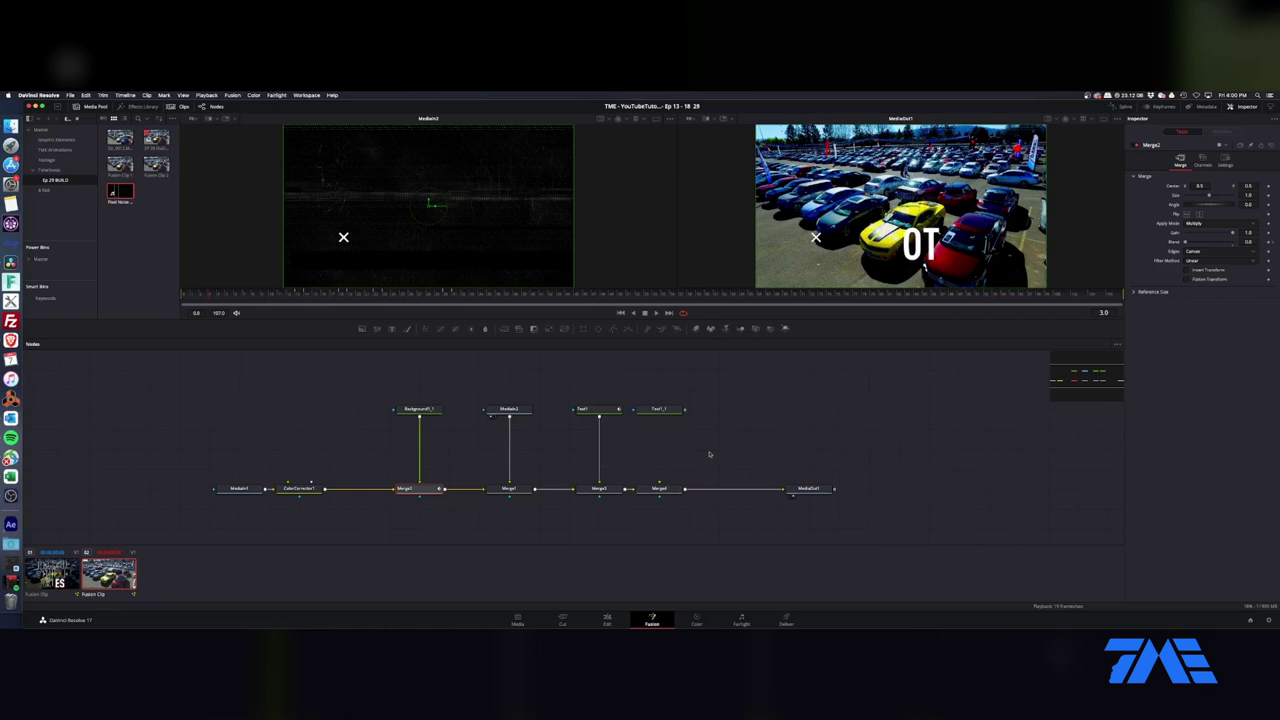
left_click_drag(685, 410, 600, 417)
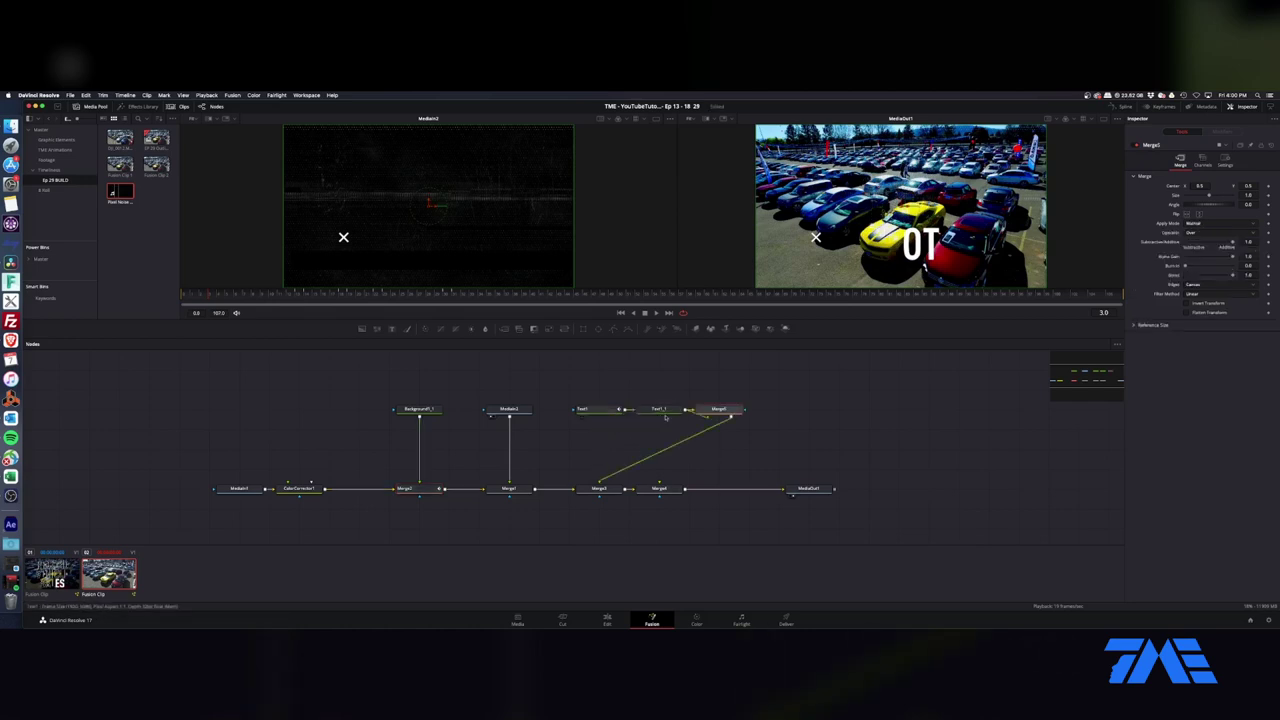
left_click_drag(718, 409, 598, 428)
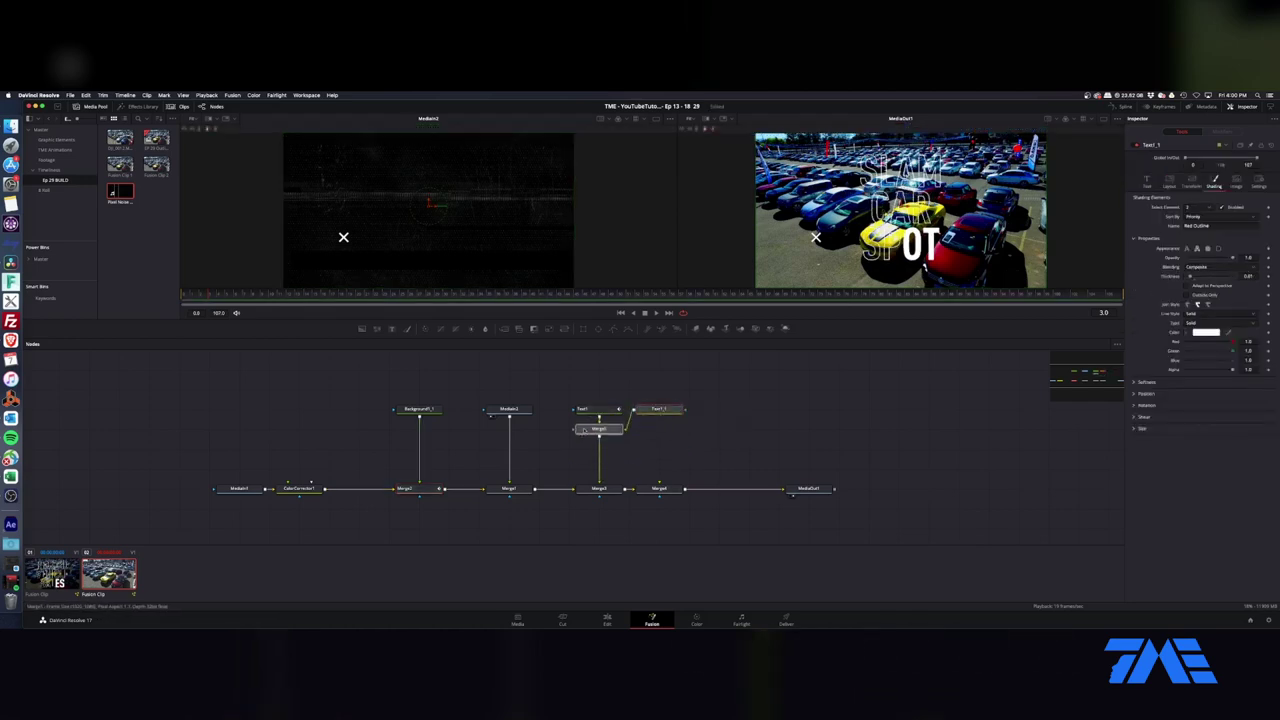
left_click(657, 488)
key("Delete")
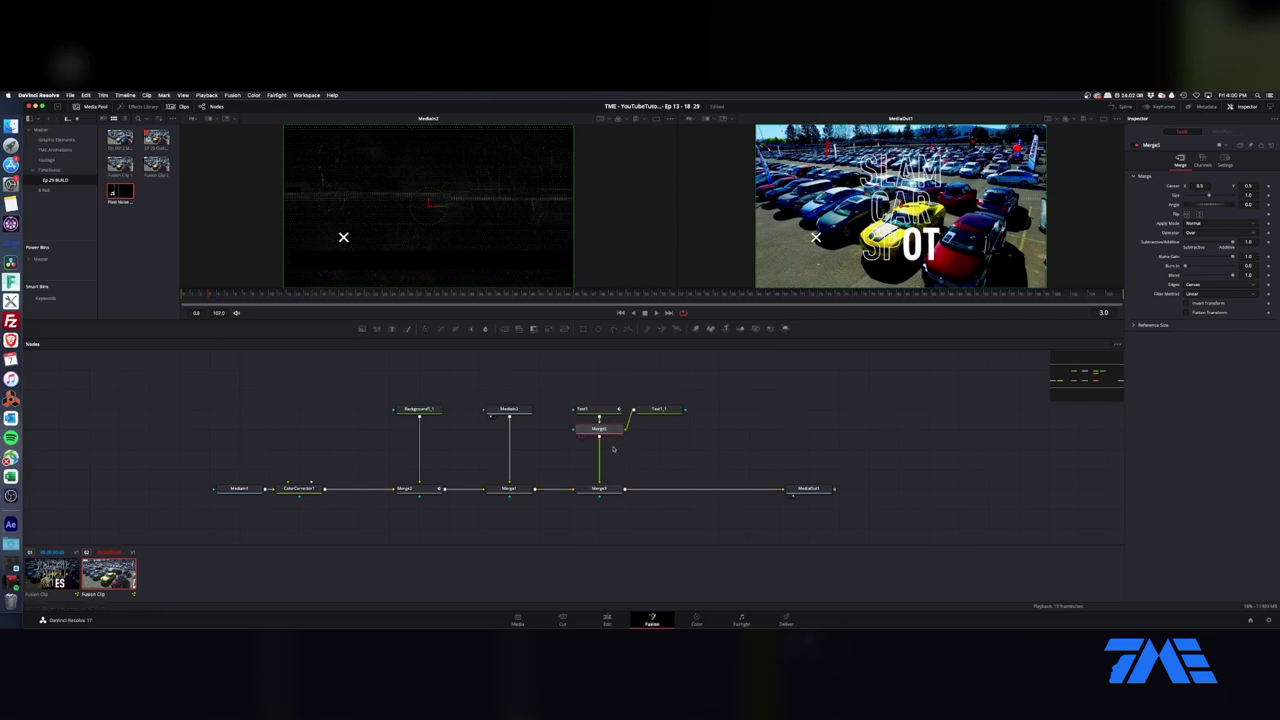
Step: Add a Camera Shake node after the merge that combines the two text nodes
key("shift+space")
type("DROP")
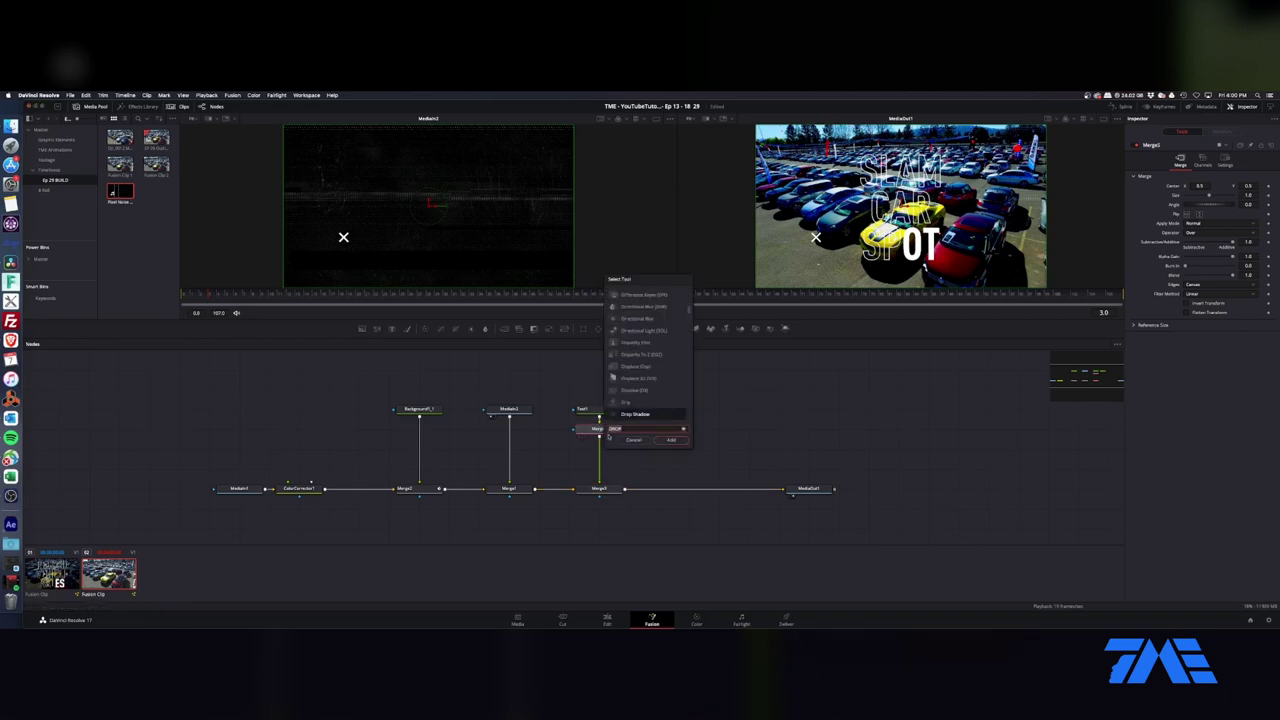
key("BackSpace")
key("BackSpace")
key("BackSpace")
key("BackSpace")
type("CAMERA")
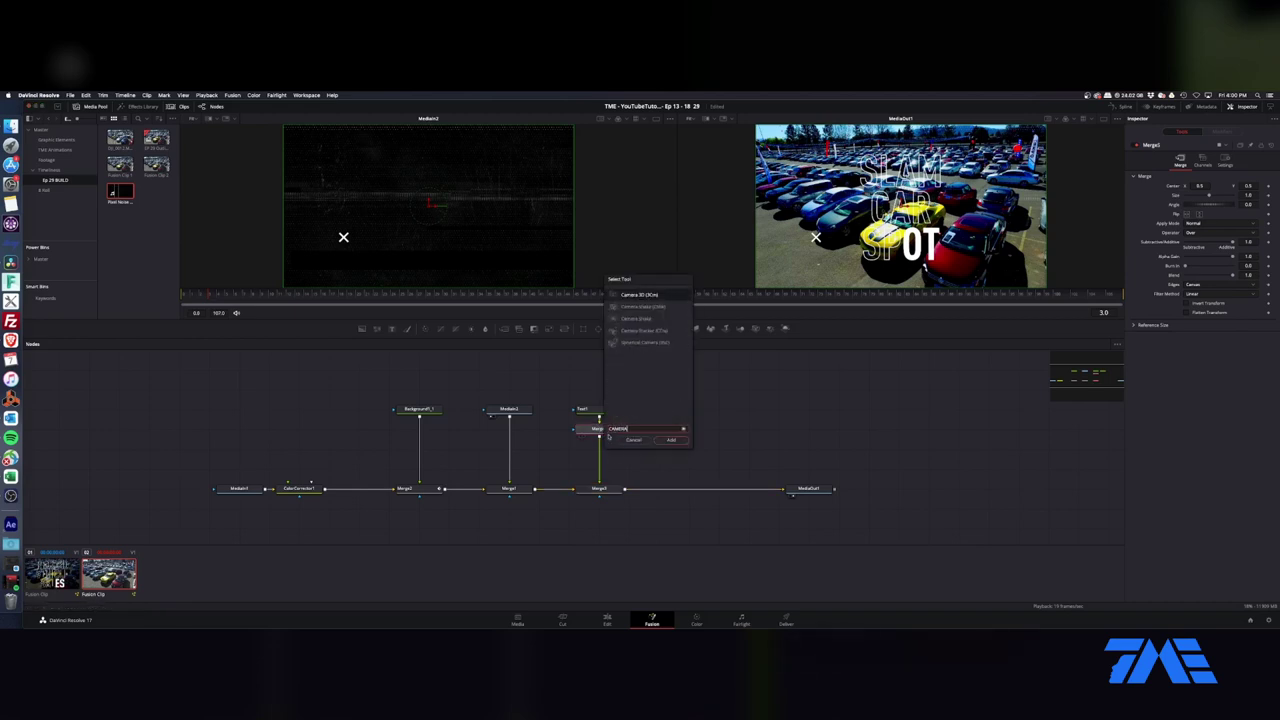
key("Down")
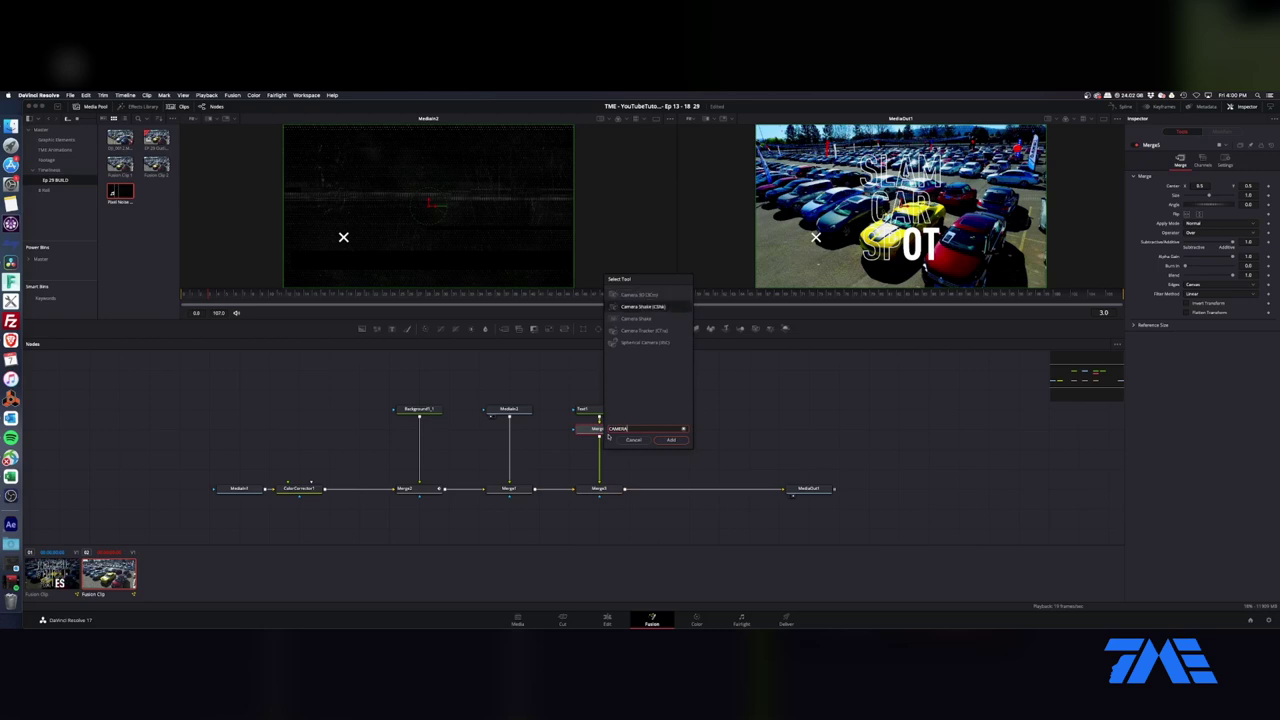
key("Down")
key("Return")
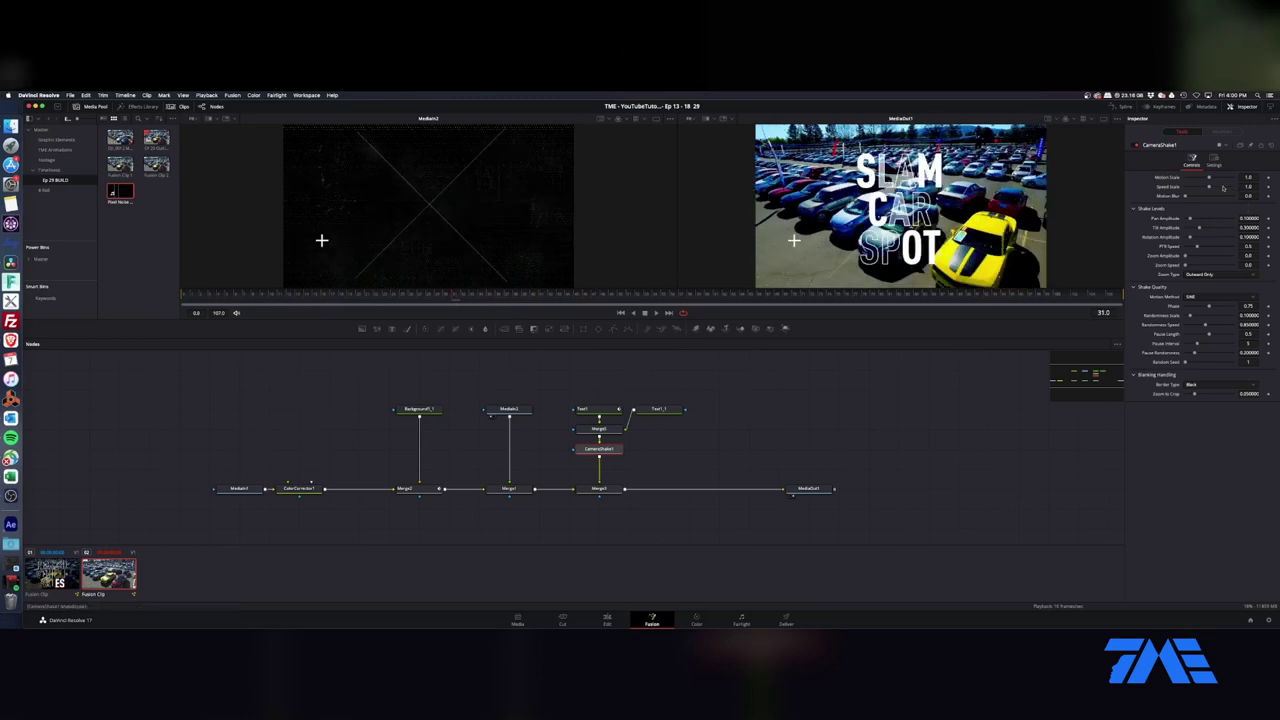
Step: Set the text camera shake's speed scale to about 1.528 and its pan amplitude to about 0.268
left_click_drag(1209, 187, 1221, 187)
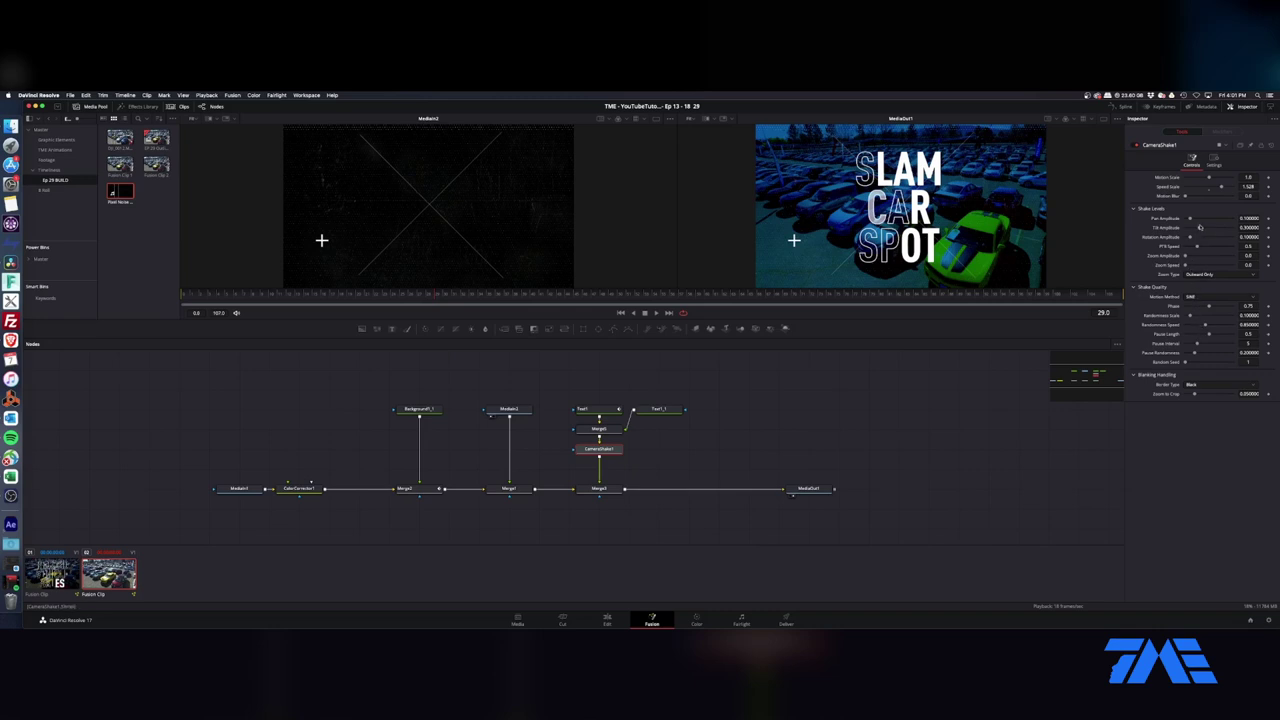
left_click_drag(1190, 218, 1198, 218)
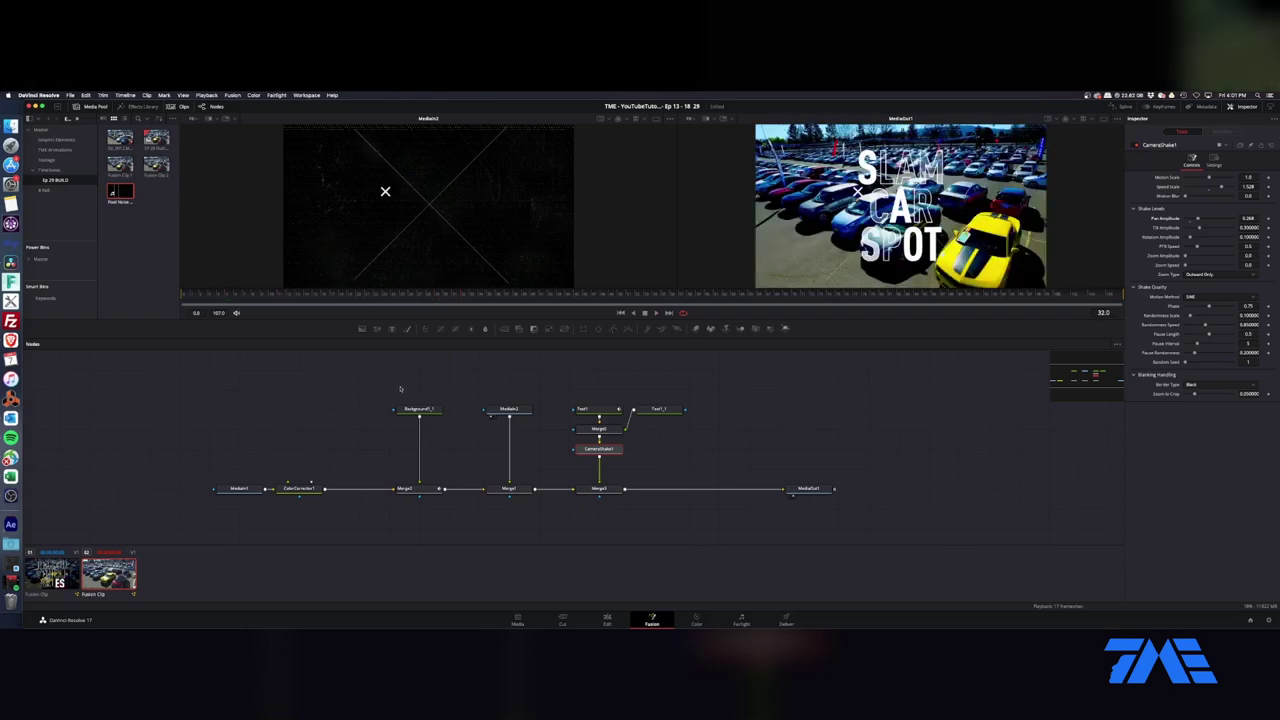
left_click_drag(360, 297, 229, 297)
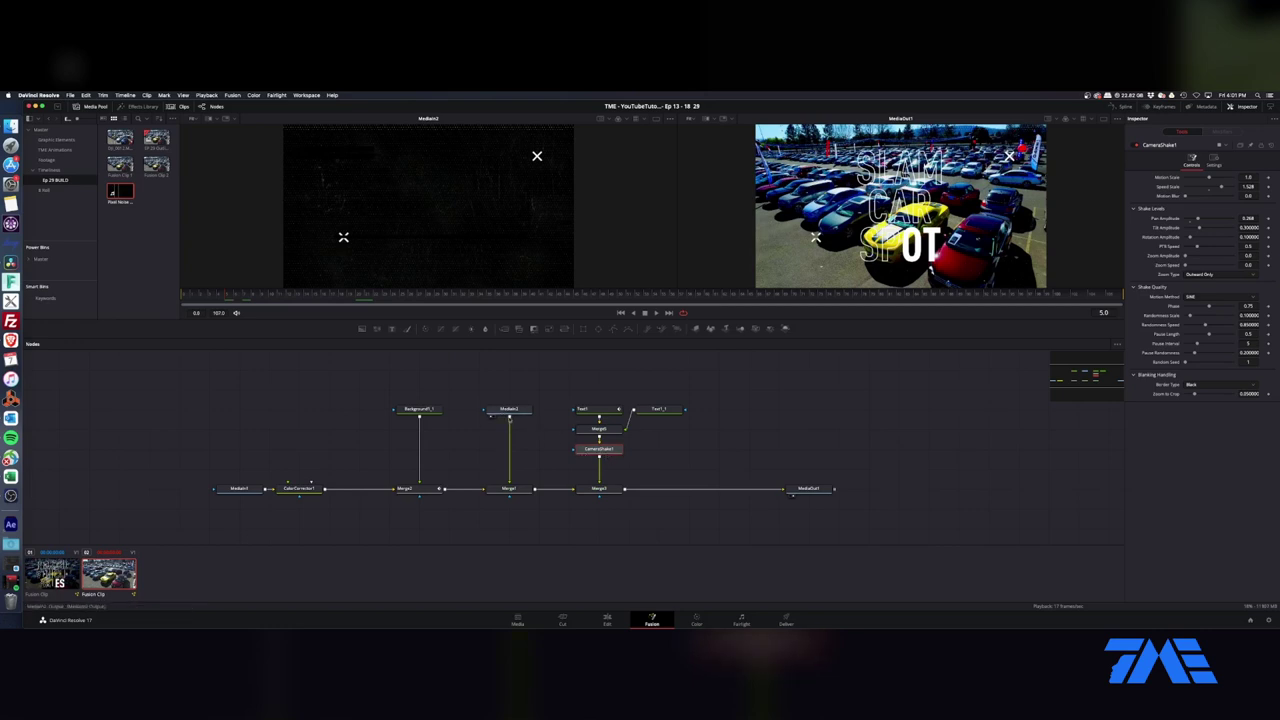
Step: Paste a copy of the camera shake after MediaIn2, with speed scale 2.0, pan amplitude about 0.417 and tilt amplitude about 0.173, and save the project
left_click(509, 409)
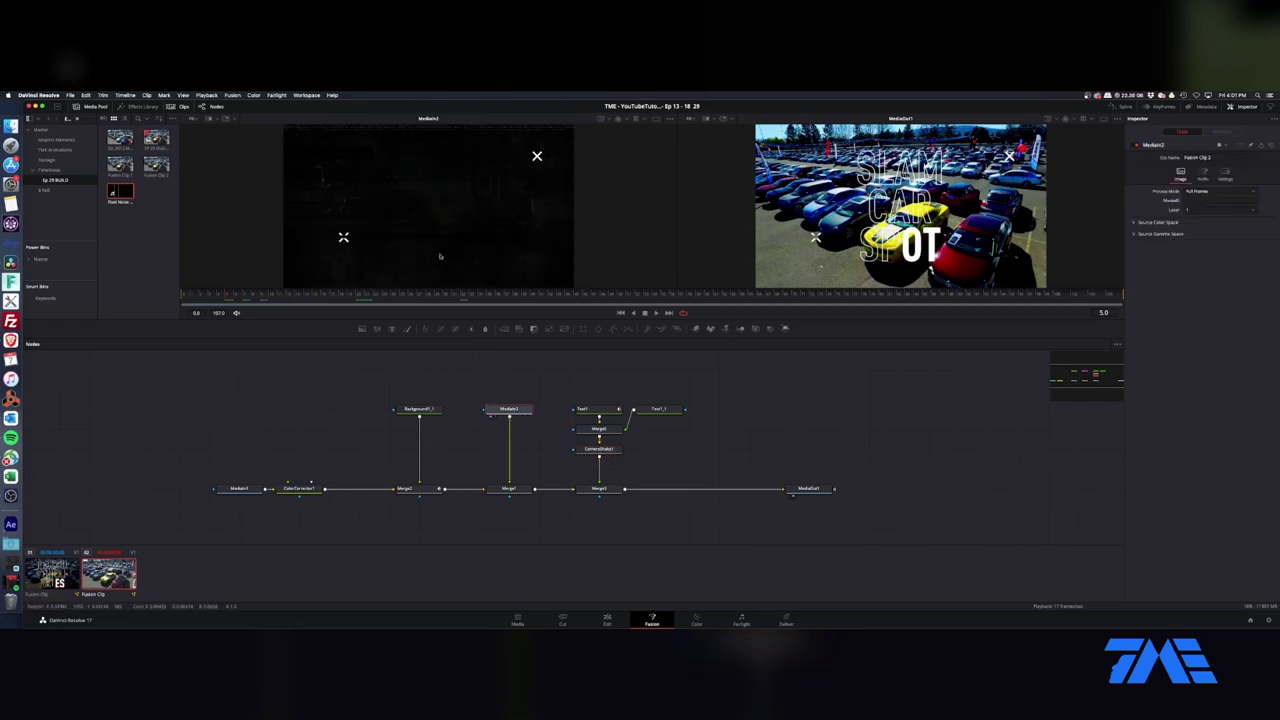
key("super+v")
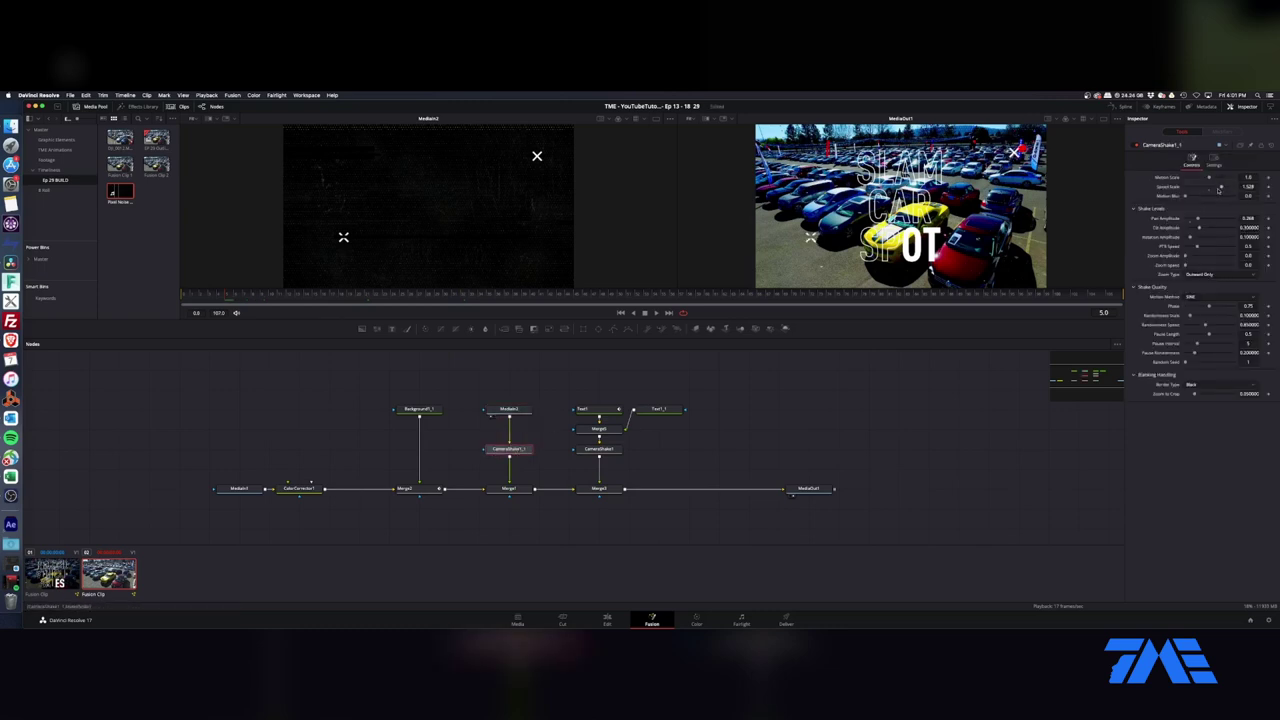
left_click_drag(1221, 188, 1195, 229)
left_click_drag(245, 298, 231, 298)
key("space")
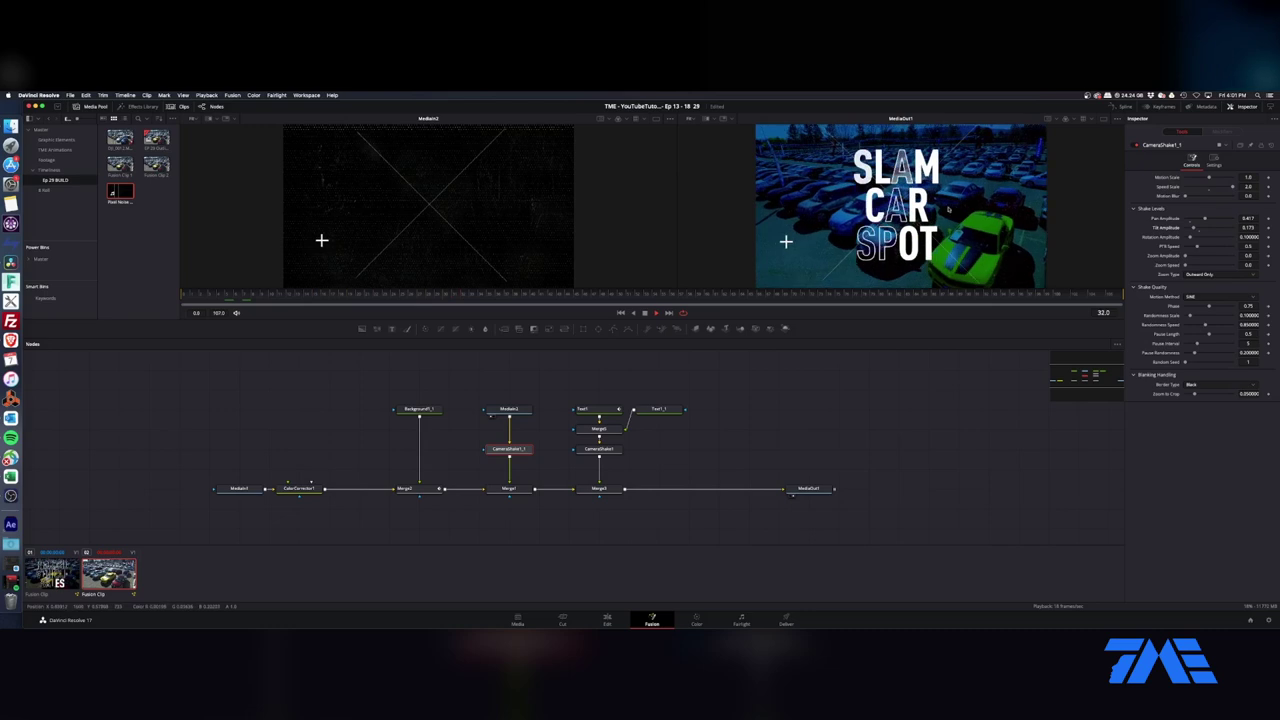
key("super+s")
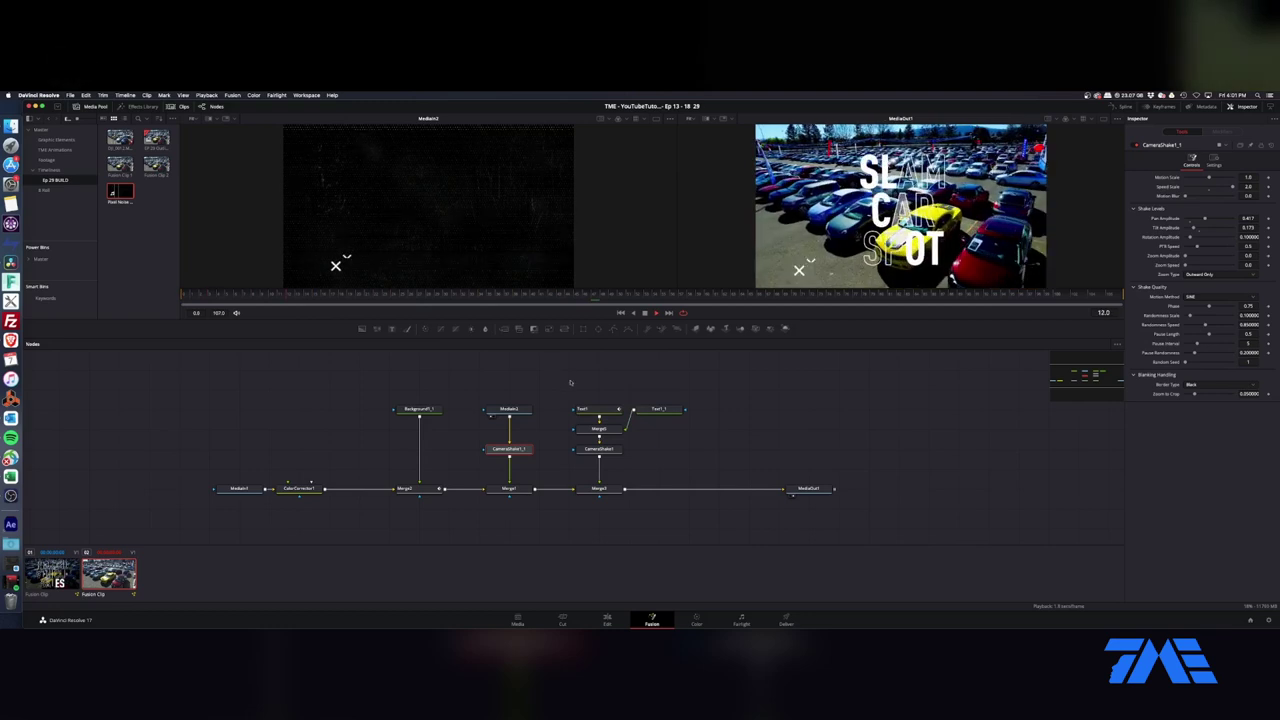
Step: Insert a Transform node between Merge3 and MediaOut1, and space the nodes out along the chain
left_click(613, 492)
left_click(565, 329)
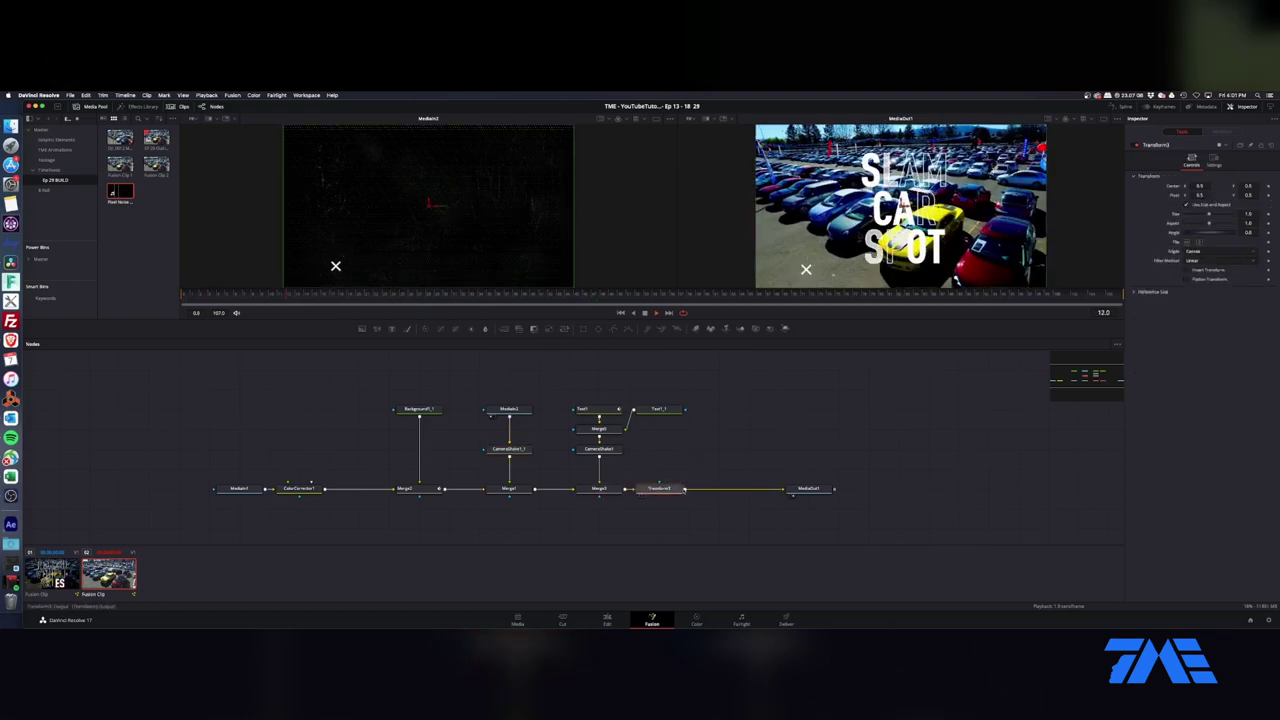
left_click_drag(712, 489, 845, 490)
left_click(736, 490)
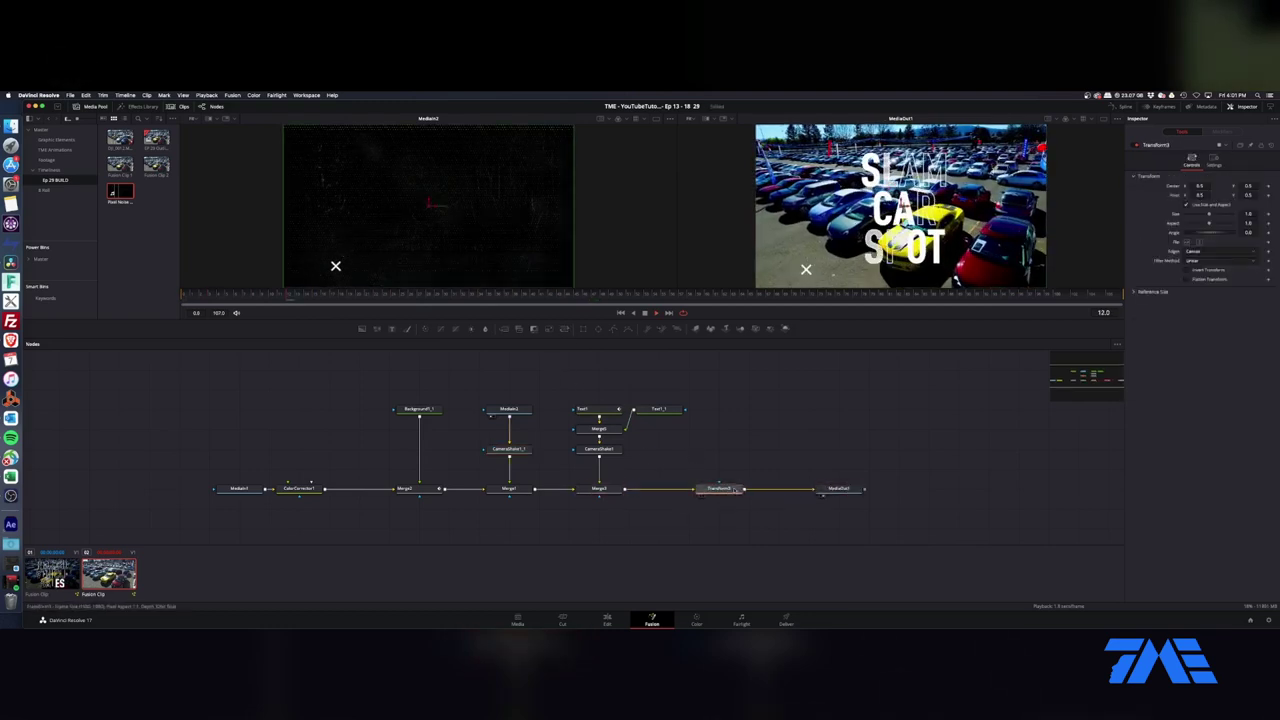
Step: Set the transform's edges to Wrap and keyframe its center, raising Y to about 0.688 on frame 16
left_click(1213, 252)
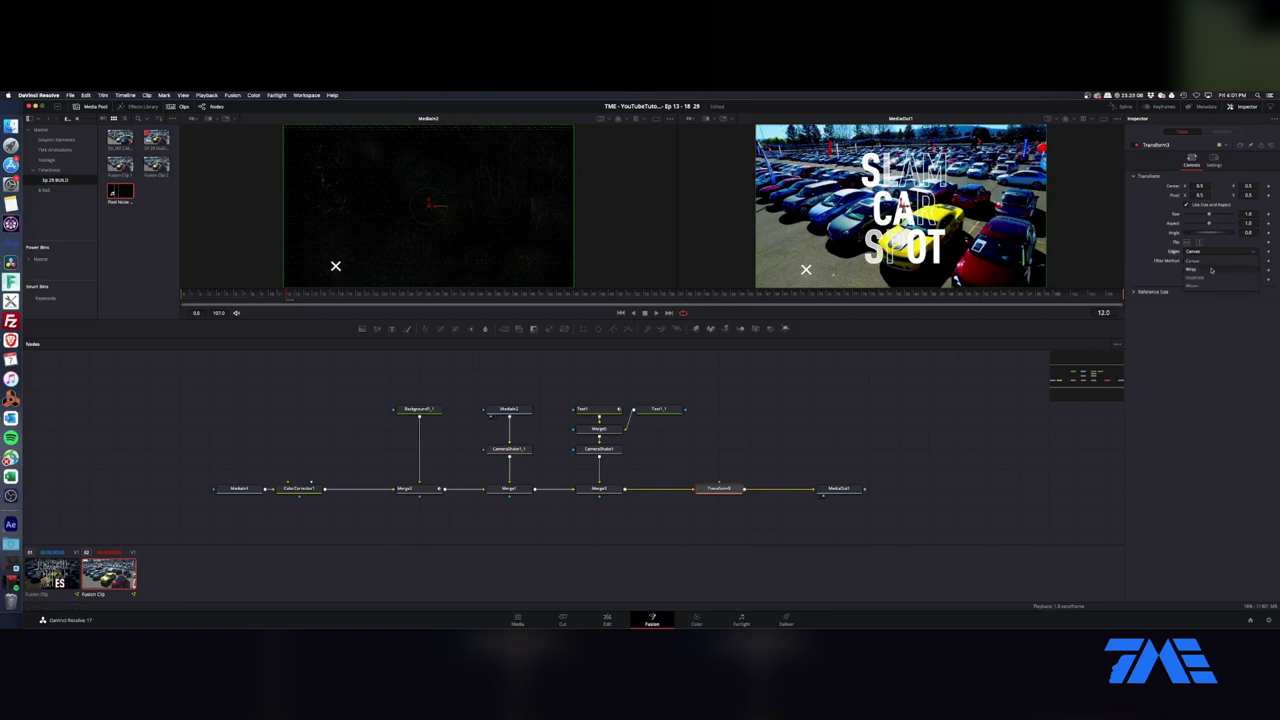
left_click(1211, 269)
left_click(1269, 186)
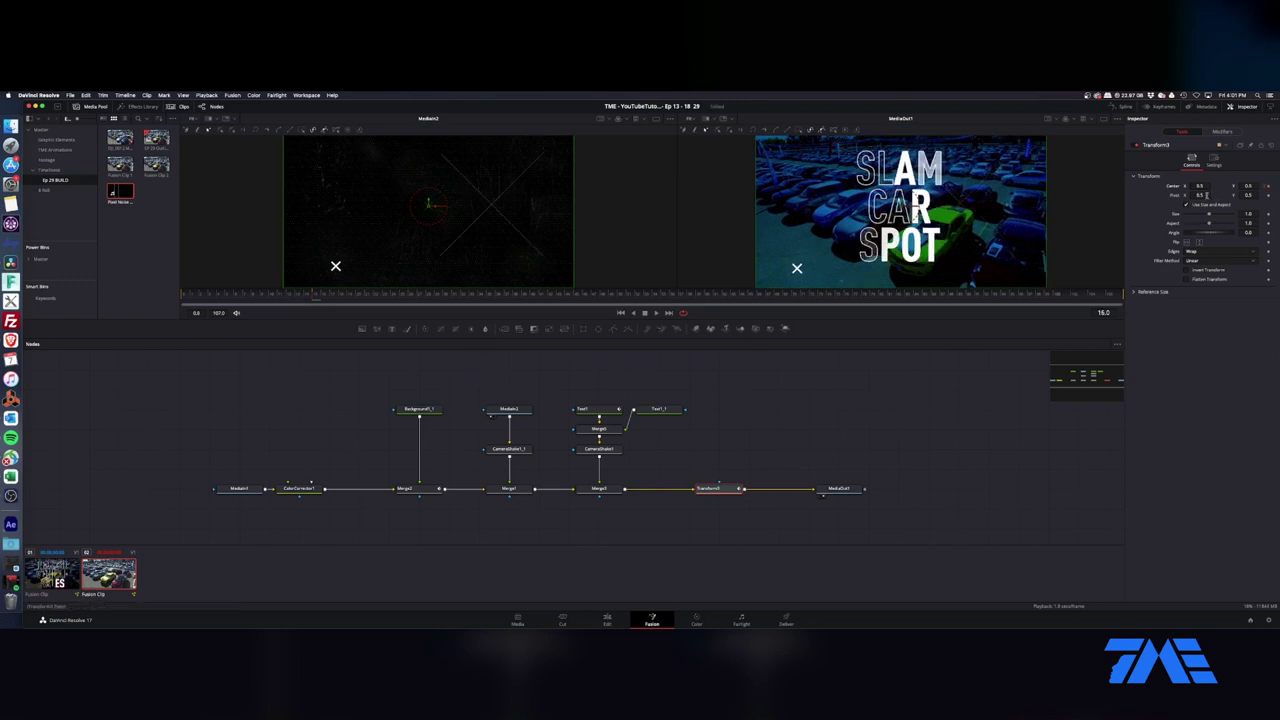
left_click_drag(1249, 187, 1277, 193)
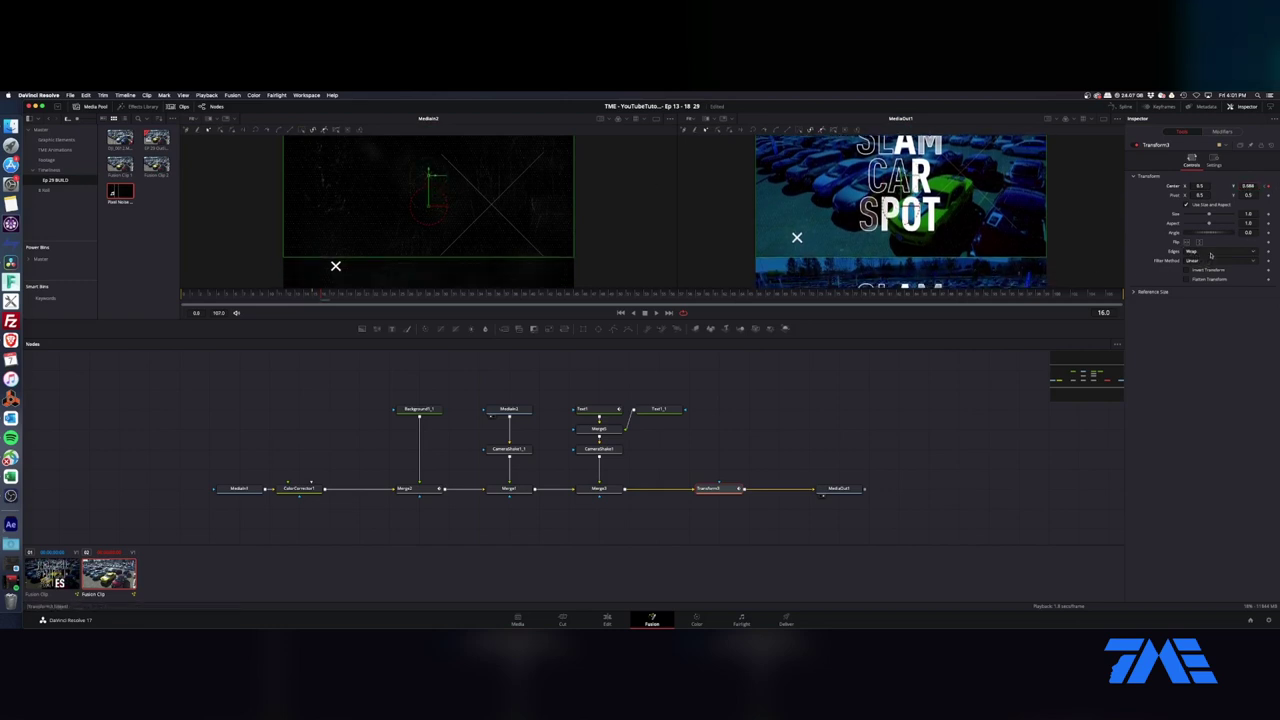
Step: Compare the Canvas and Mirror edge modes on the transform, and return the edges to Wrap
left_click(1211, 253)
left_click(1204, 258)
left_click(1206, 252)
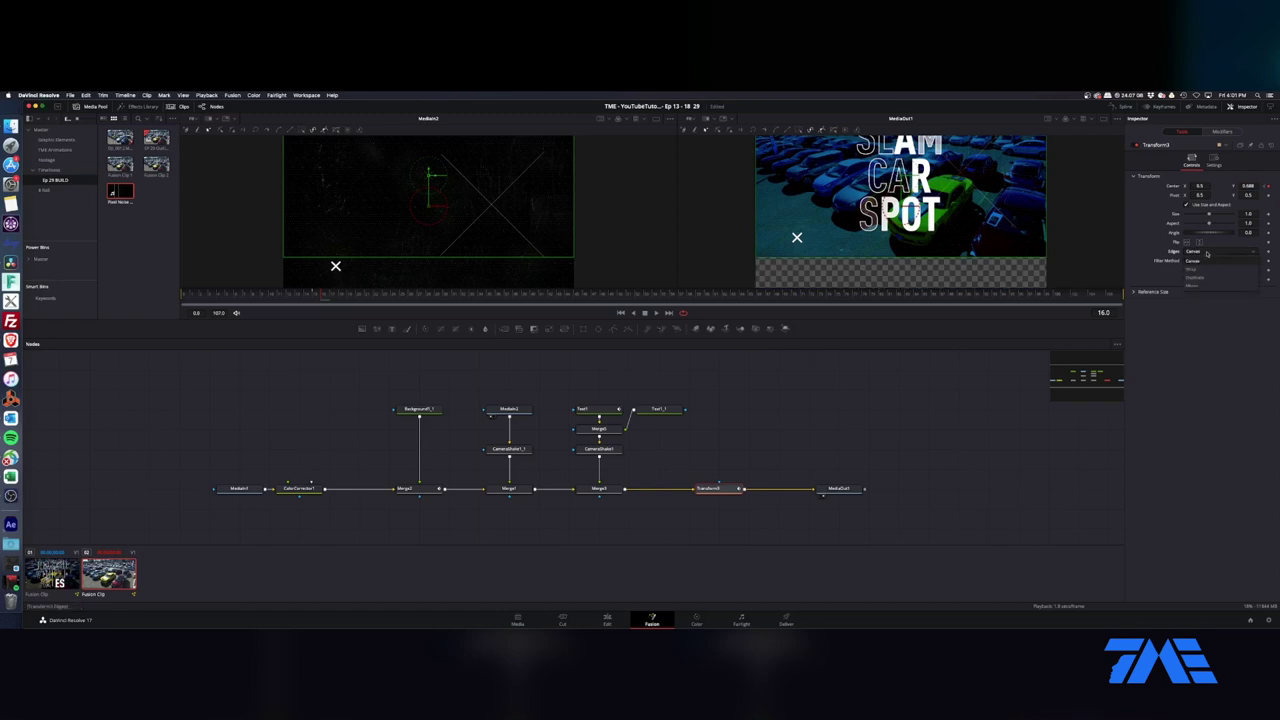
left_click(1210, 270)
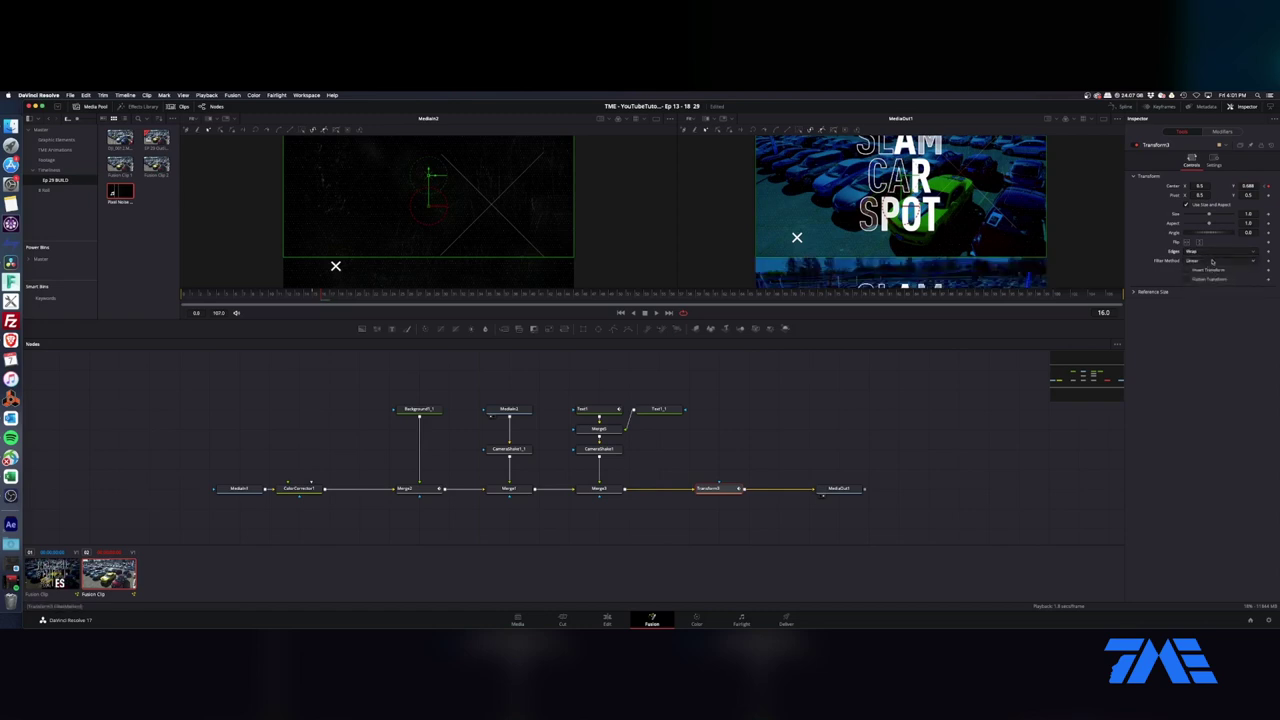
left_click(1213, 253)
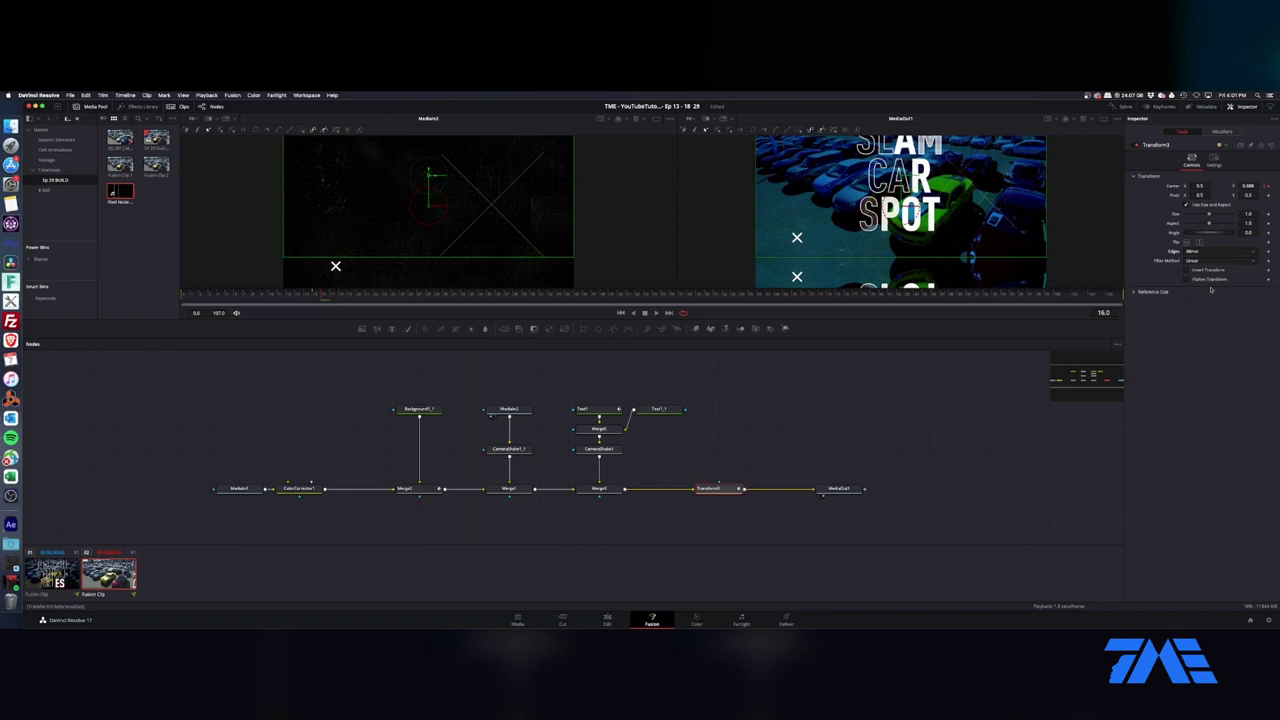
left_click(1209, 286)
left_click(1212, 266)
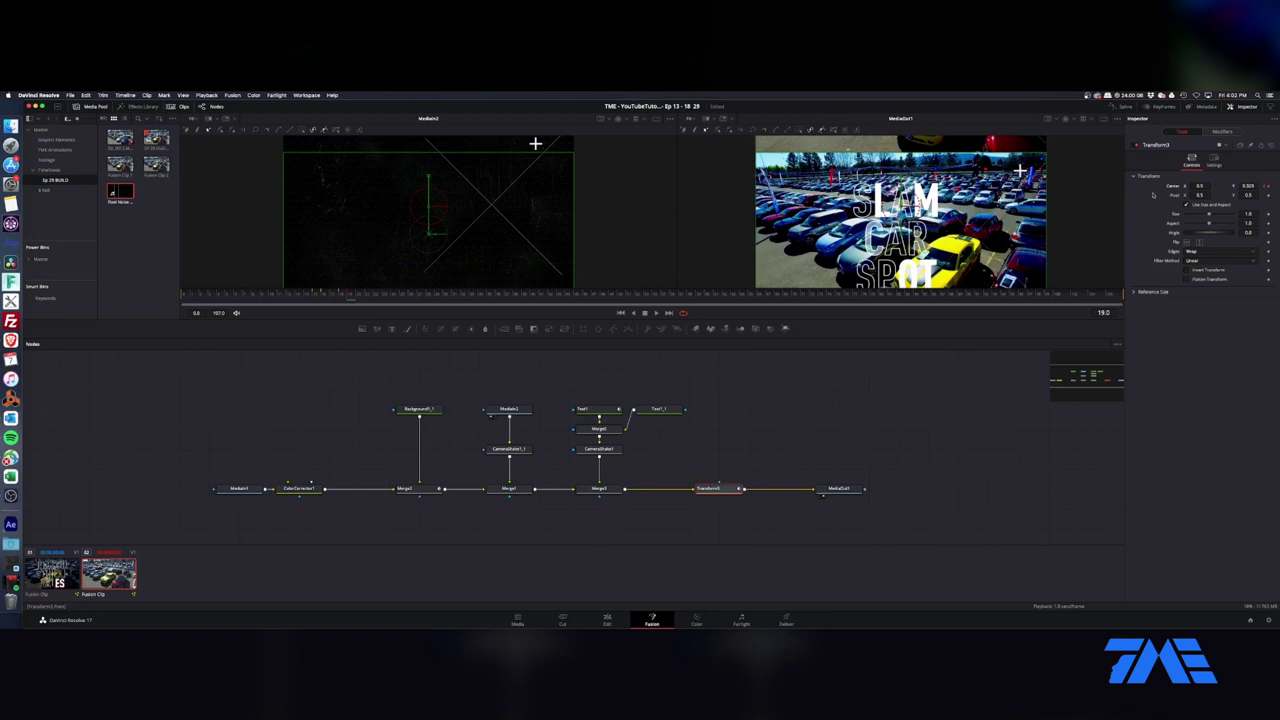
Step: Keyframe the transform's center at about X 0.424, Y 0.329 on frame 19, holding X 0.5, Y 0.688 on frame 18
left_click_drag(1200, 187, 1184, 187)
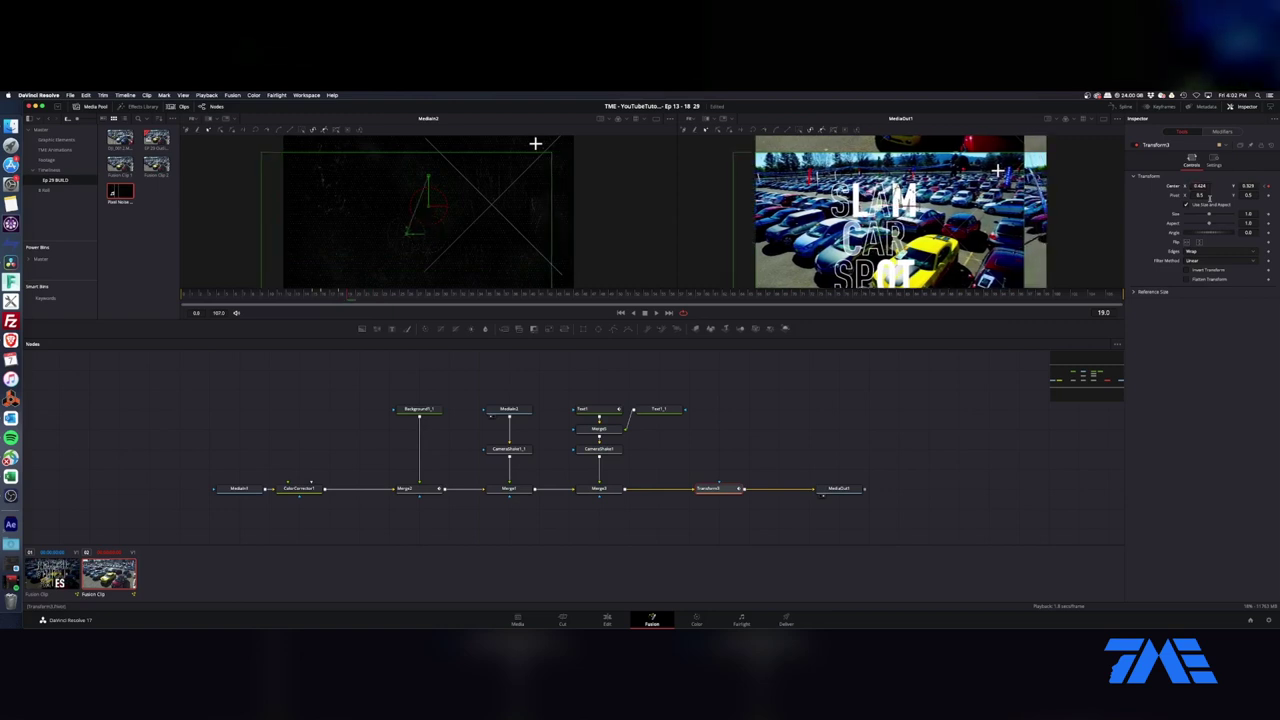
key("Left")
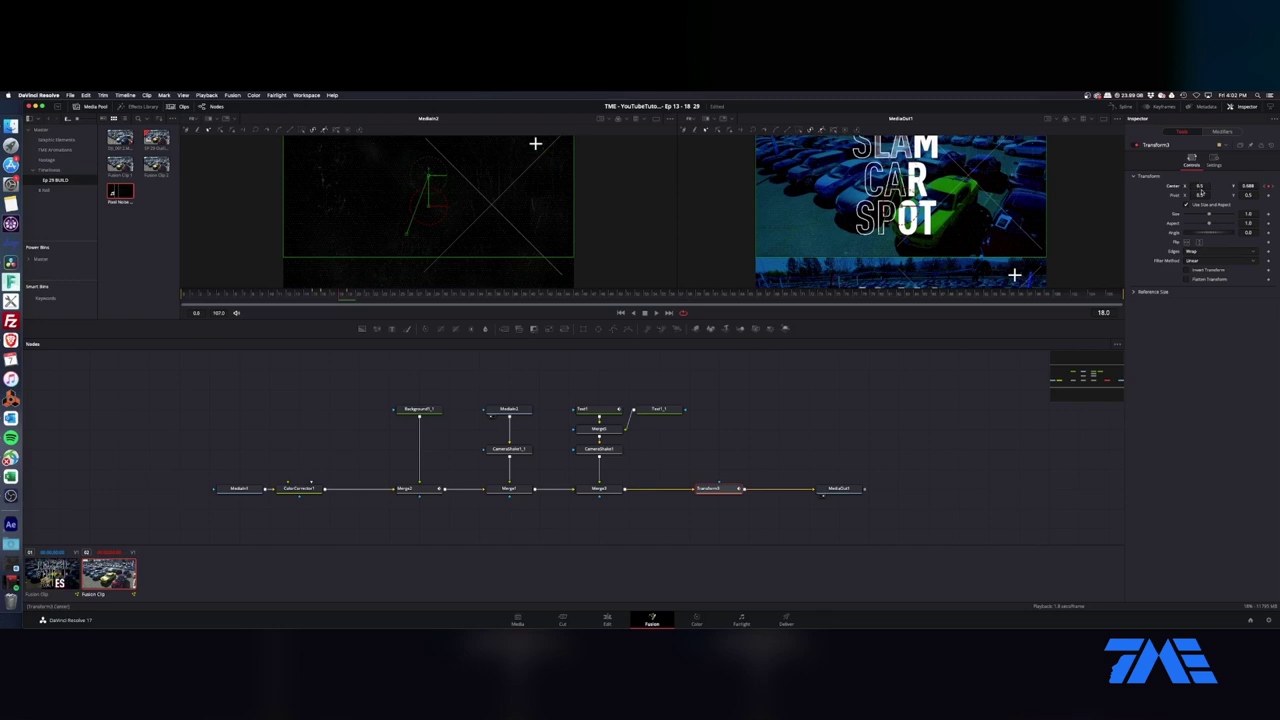
left_click(313, 297)
left_click_drag(335, 297, 394, 297)
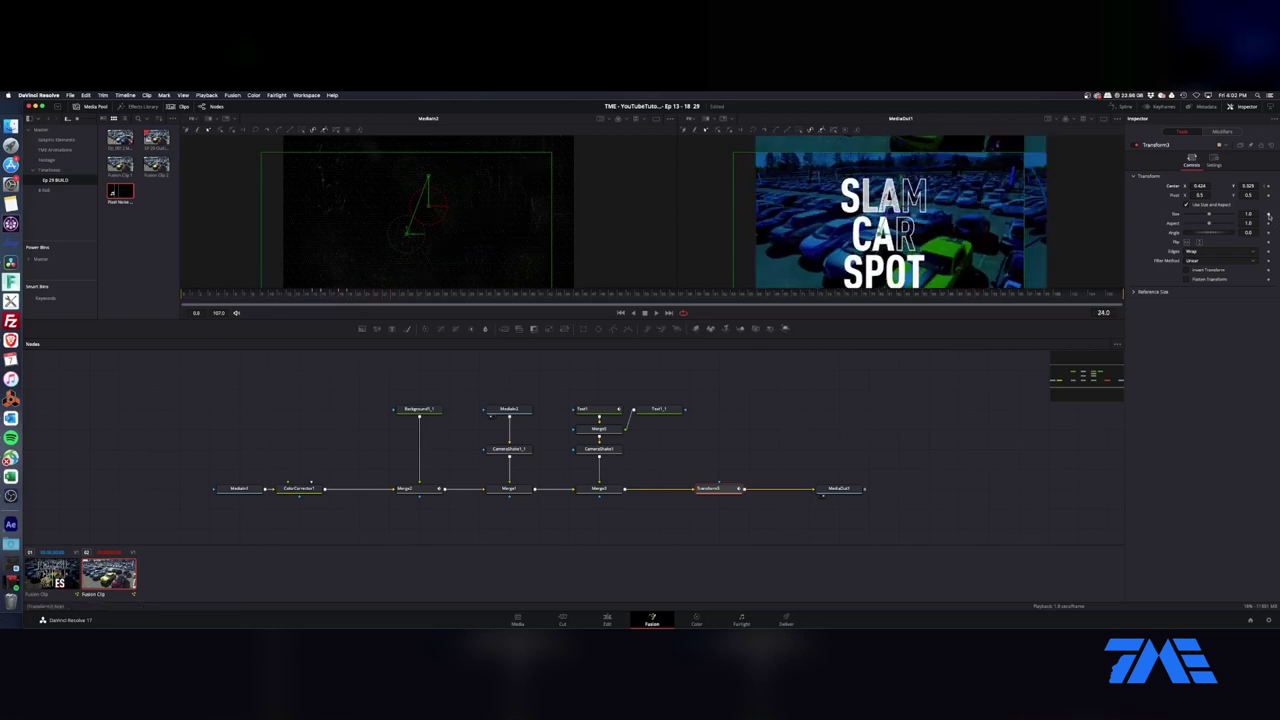
Step: Keyframe the transform's size at 1.0 on frame 24, 1.7 from frame 25 to 27, and 0.9 on frame 28
key("Right")
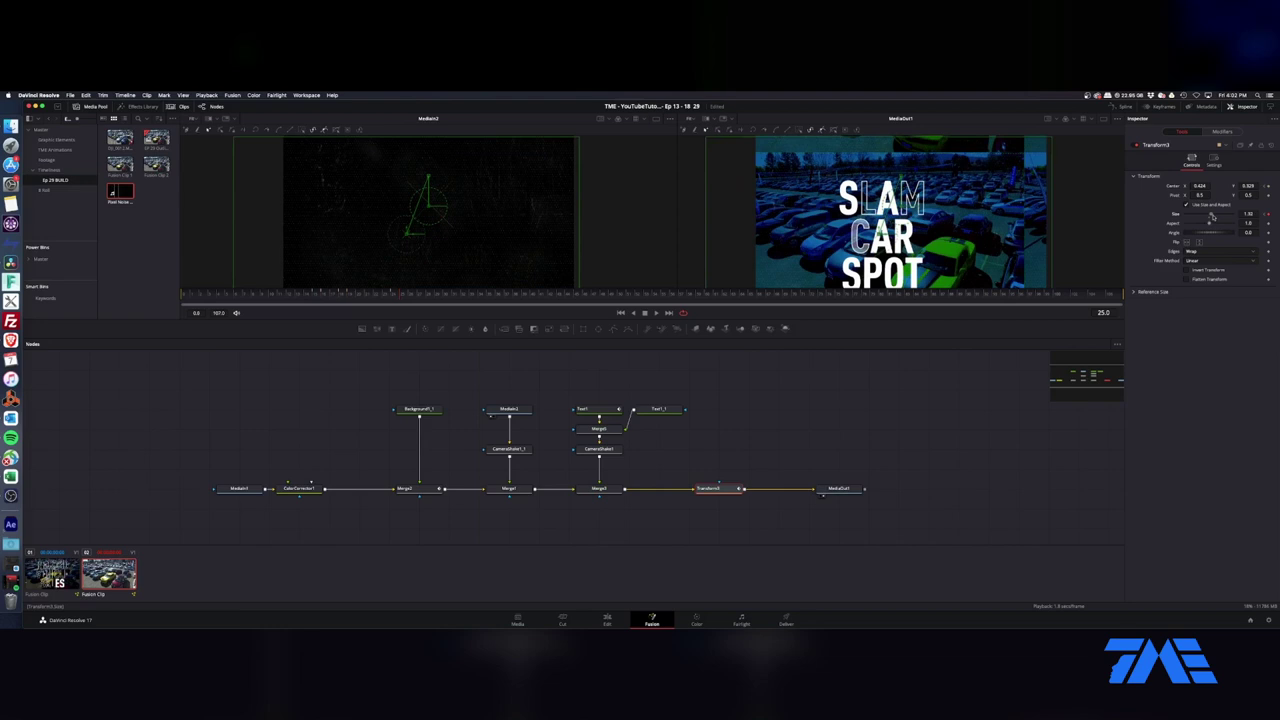
left_click_drag(1208, 218, 1216, 222)
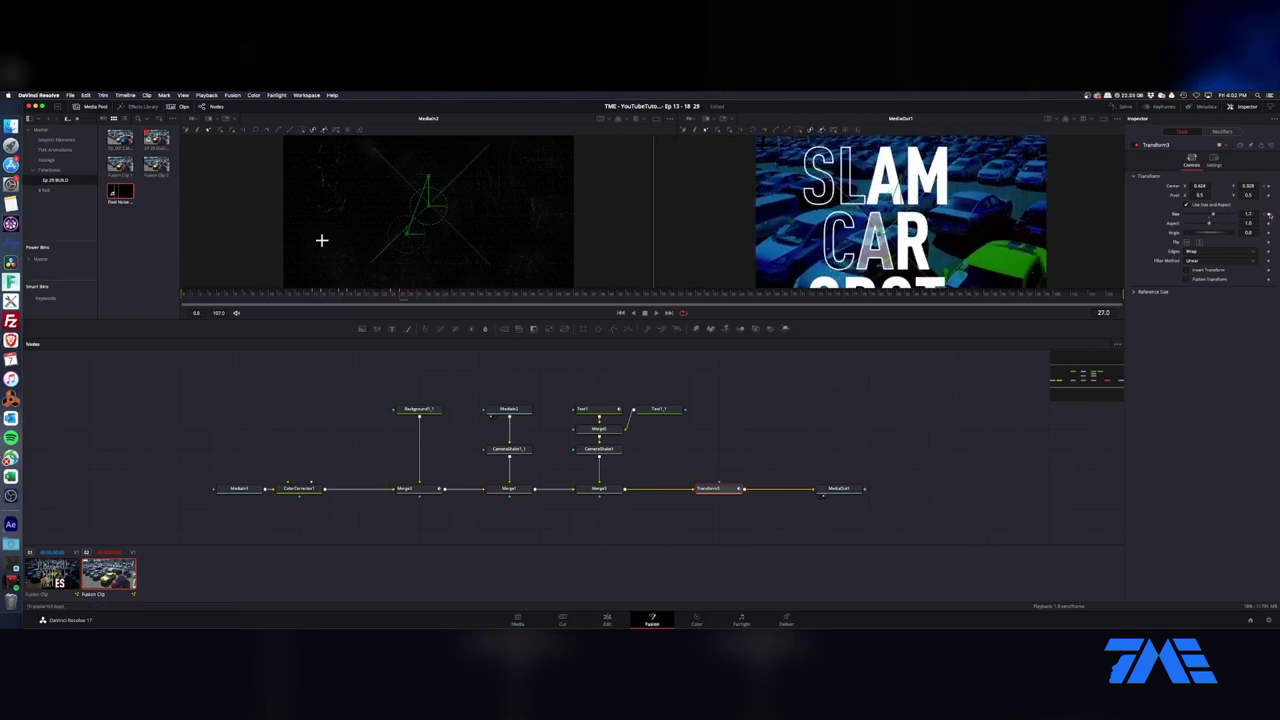
key("Right")
left_click(1248, 214)
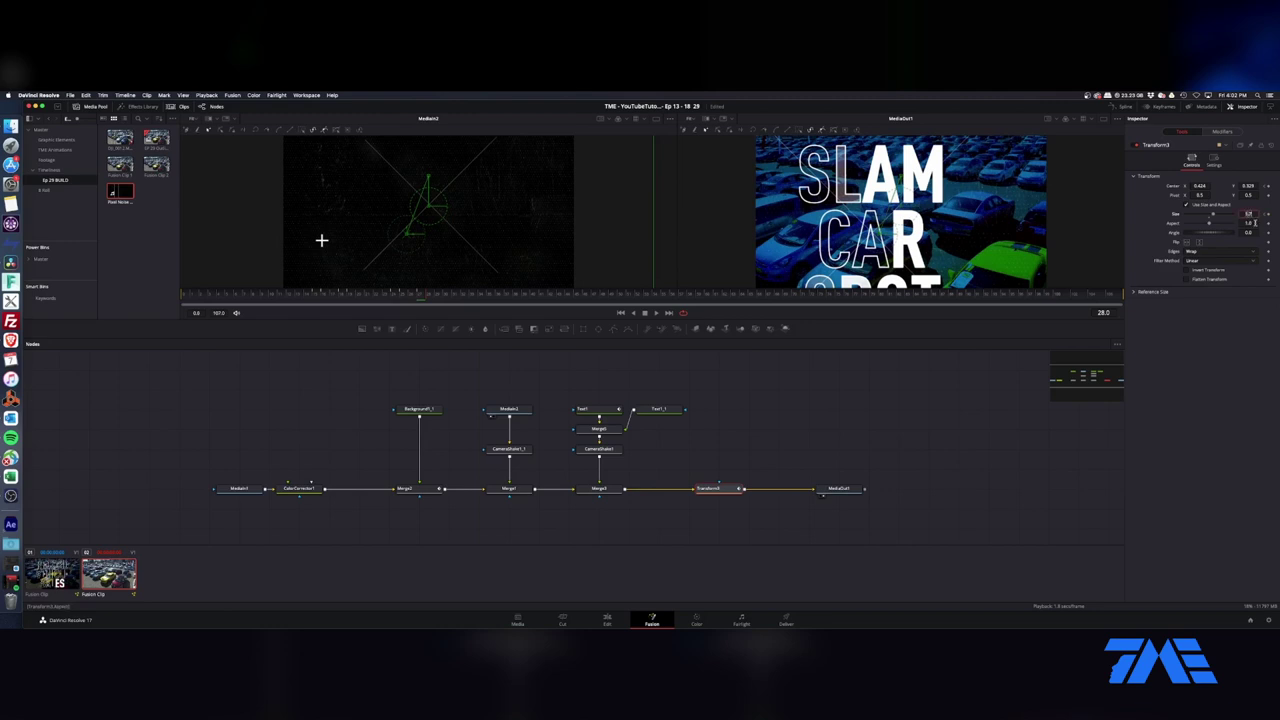
key("Return")
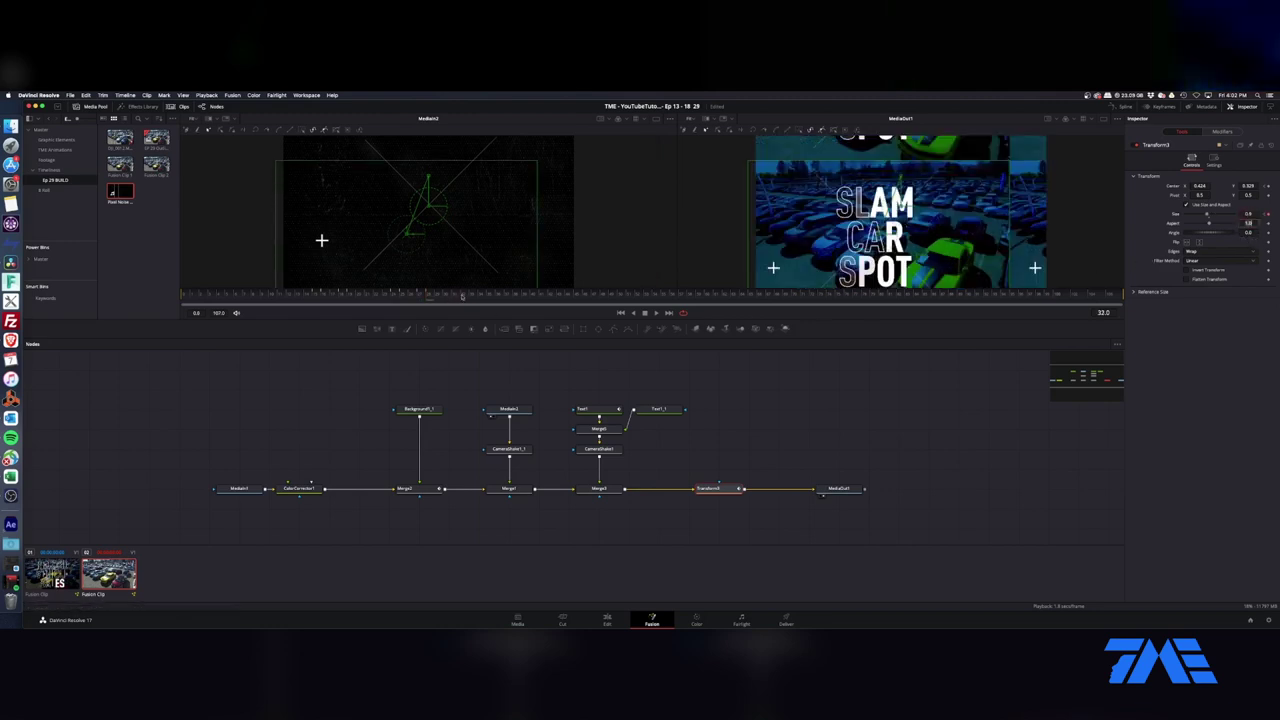
Step: Add a hold keyframe for the transform's size, and reset its center to 0.5, 0.5 and size to 1 on frame 36
left_click(1269, 215)
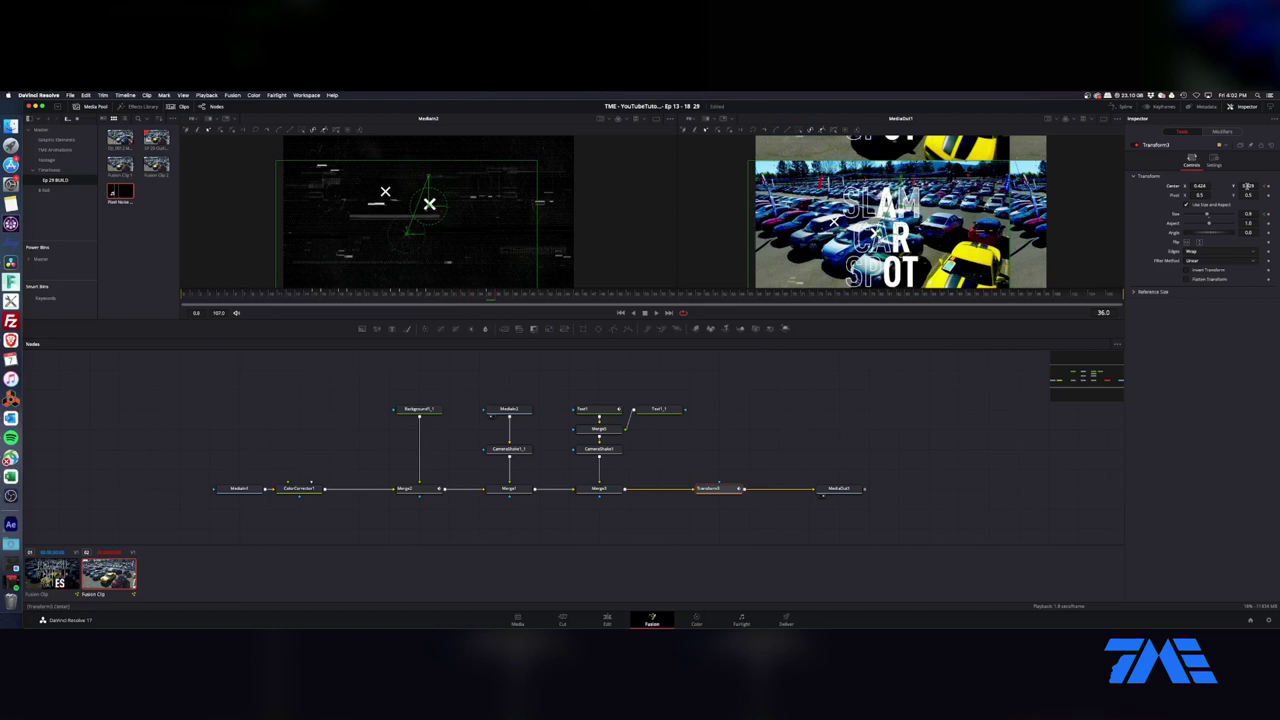
left_click(1249, 187)
double_click(1208, 187)
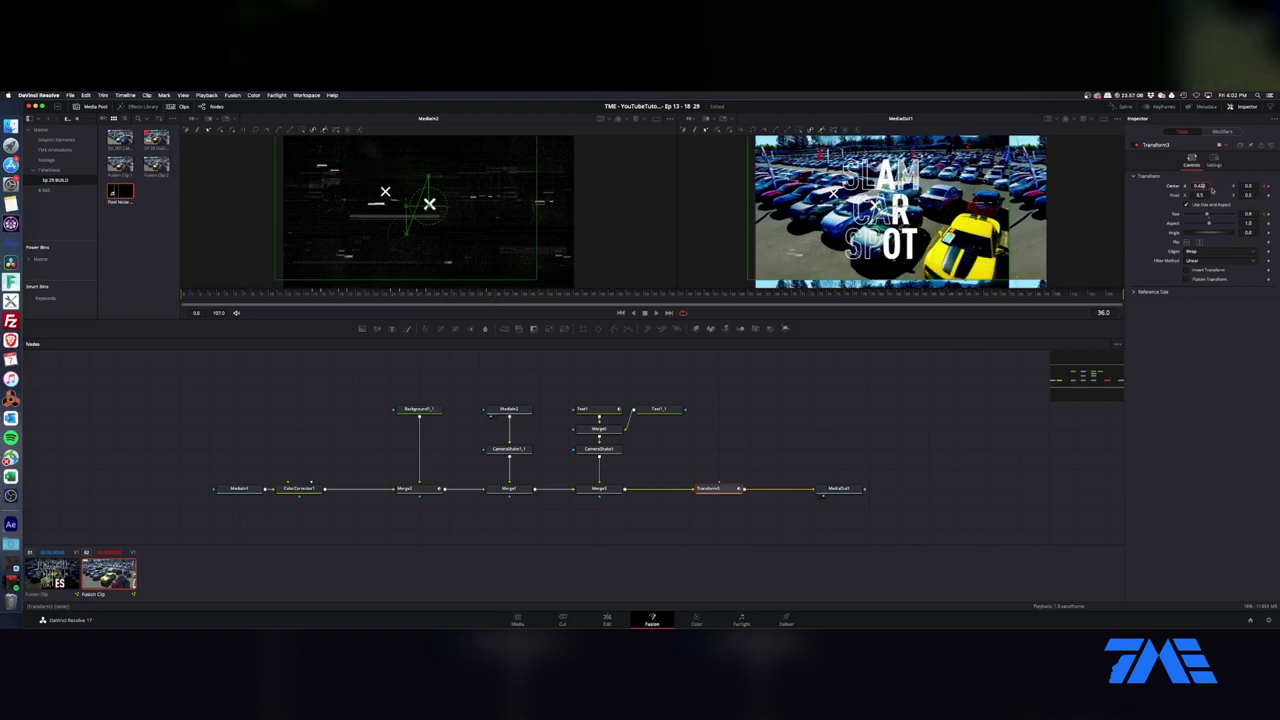
type(".5")
double_click(1248, 214)
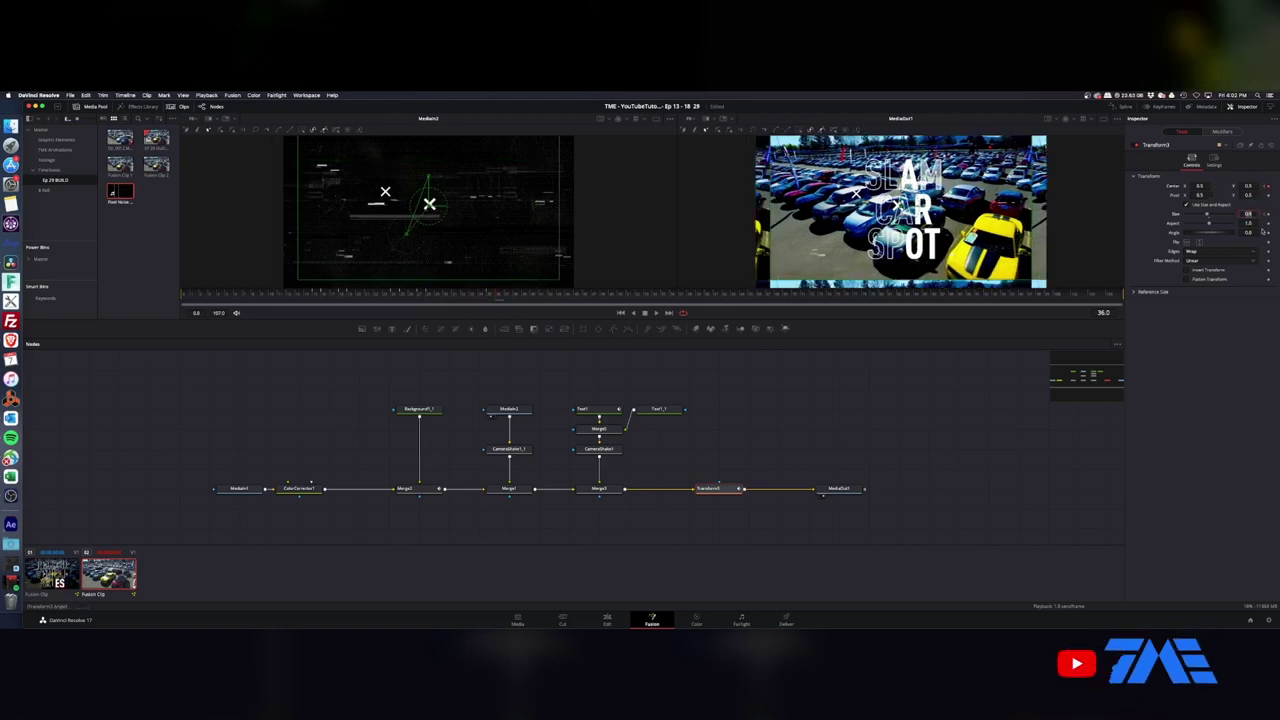
type("1")
key("Tab")
Step: Play the animation from the start, and enable motion blur on the transform with quality 7 and shutter angle 280
left_click_drag(497, 296, 253, 309)
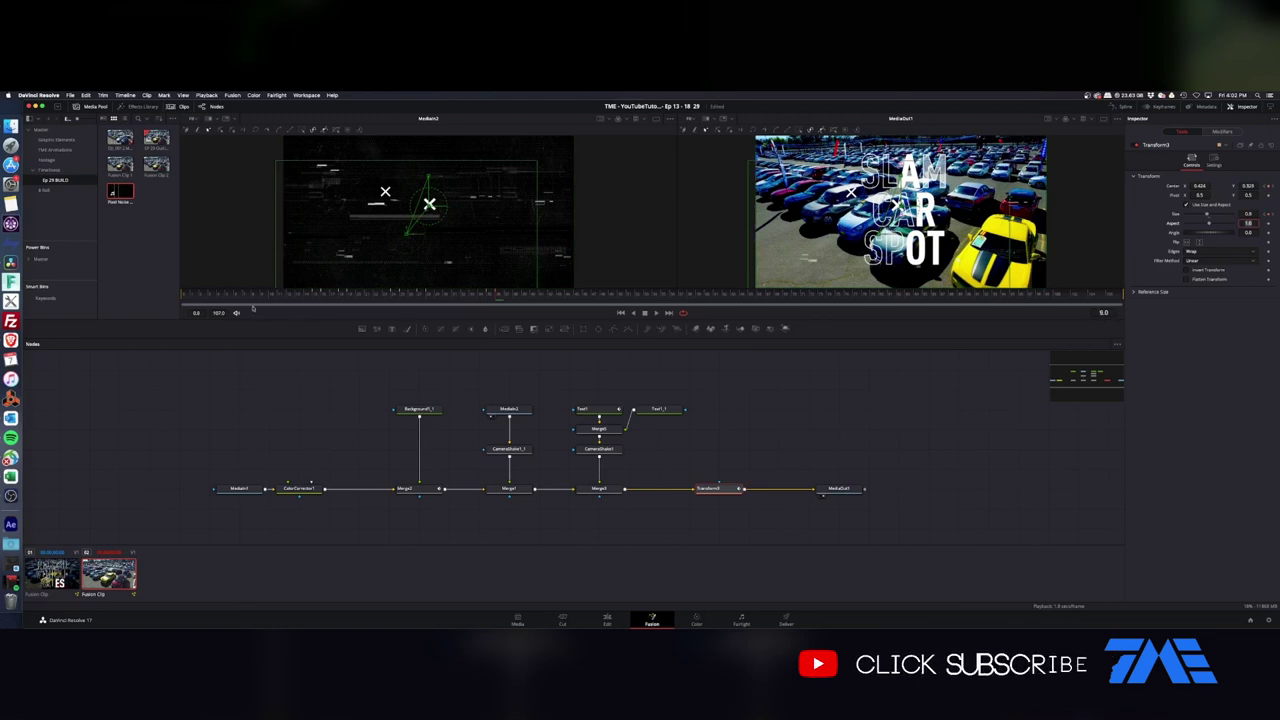
key("Home")
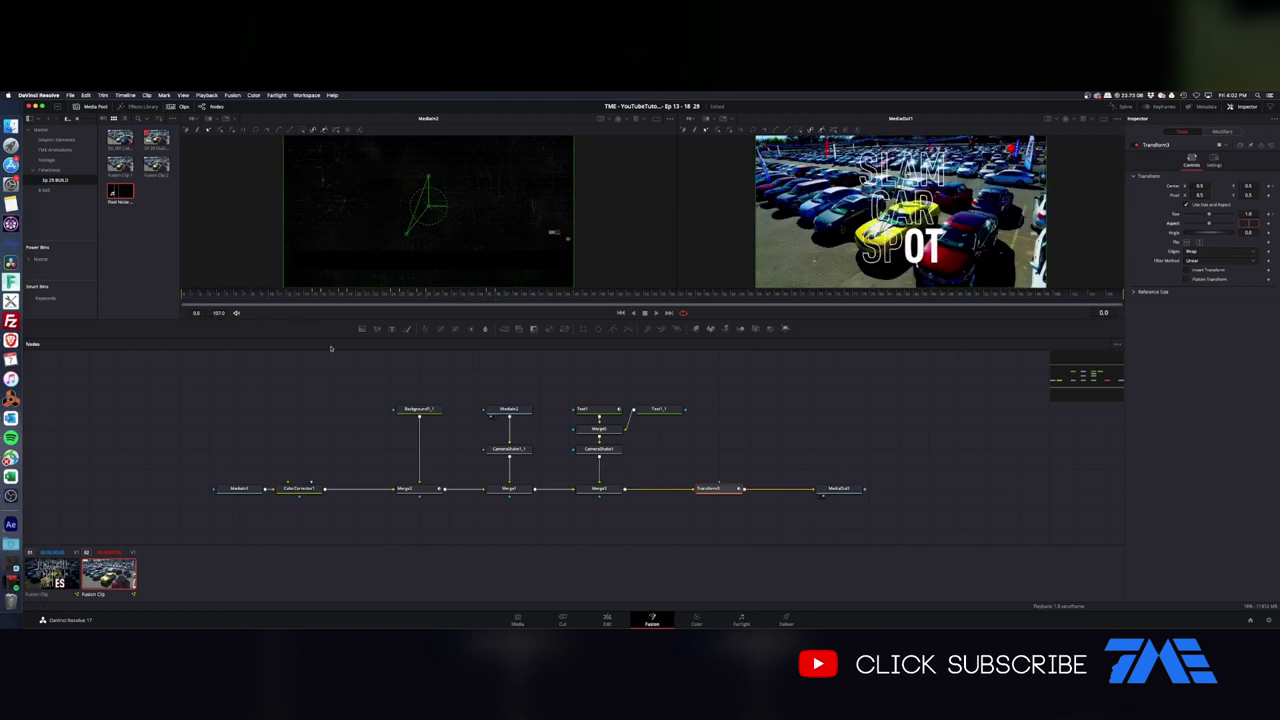
left_click(656, 312)
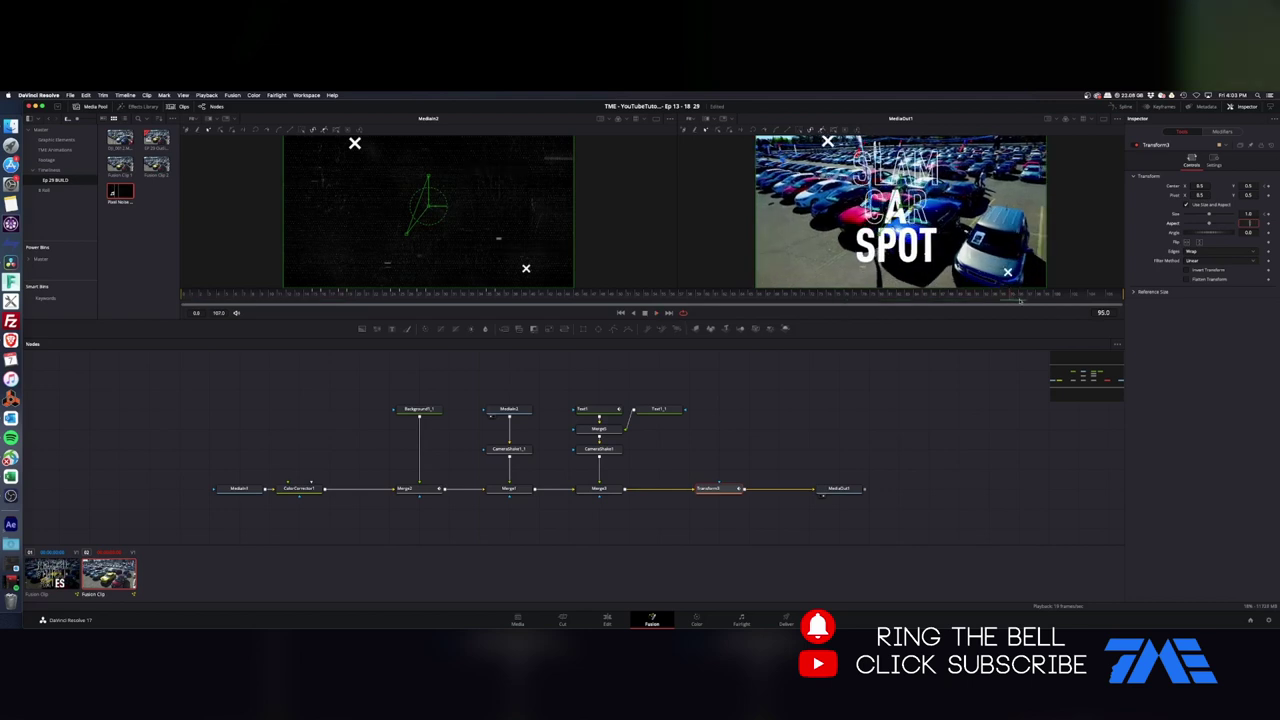
left_click(1214, 161)
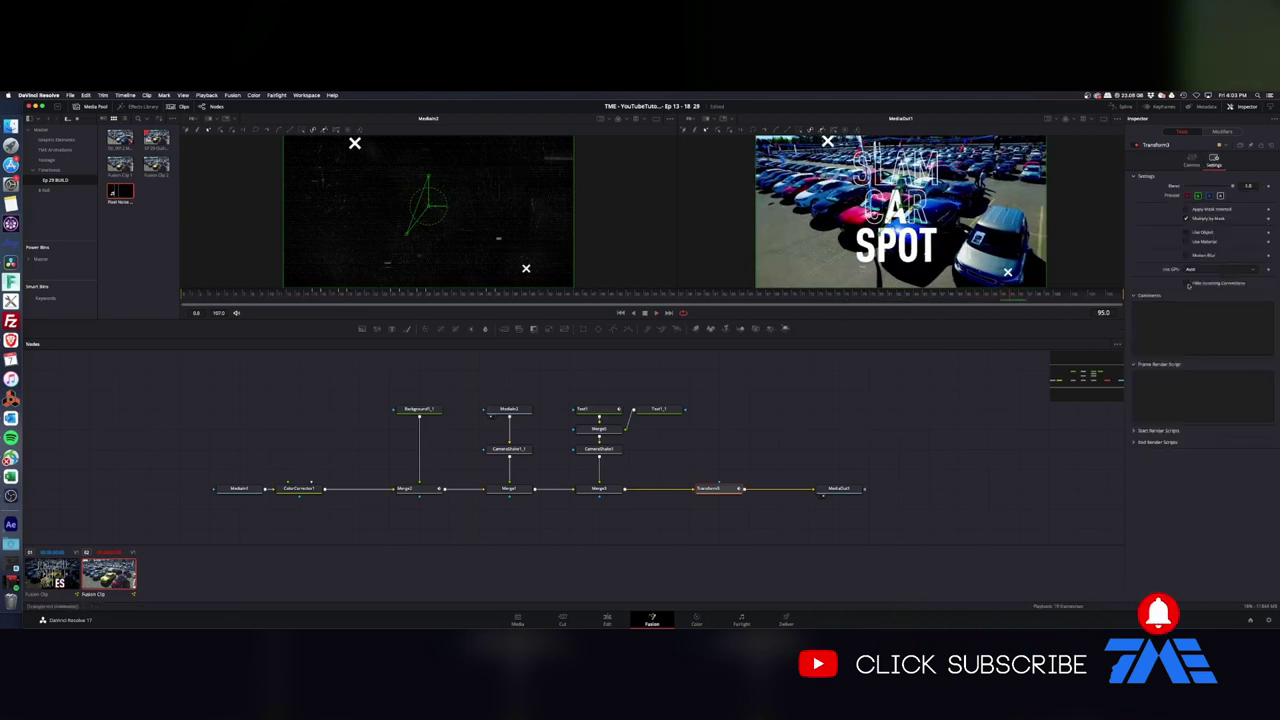
left_click(1186, 257)
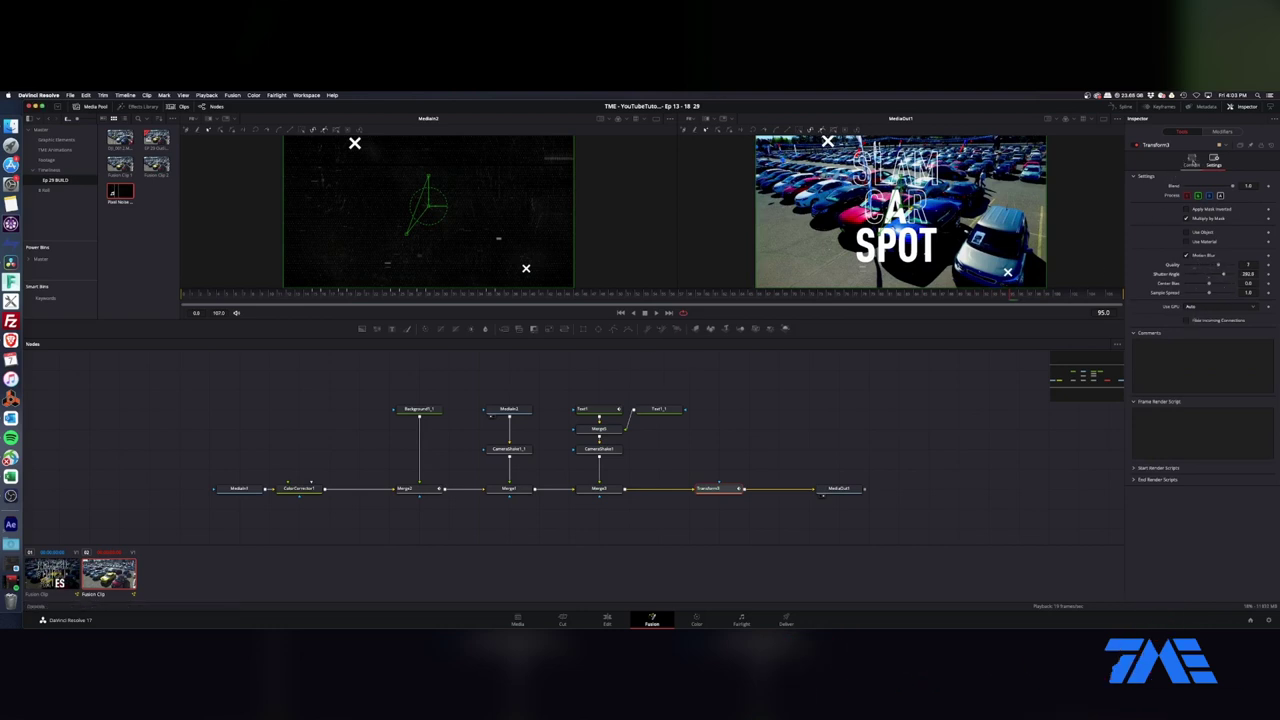
Step: Keyframe the transform's center at 0.5, 0.5 on frame 97 and move its Y to about -0.515 on frame 107
left_click(1192, 160)
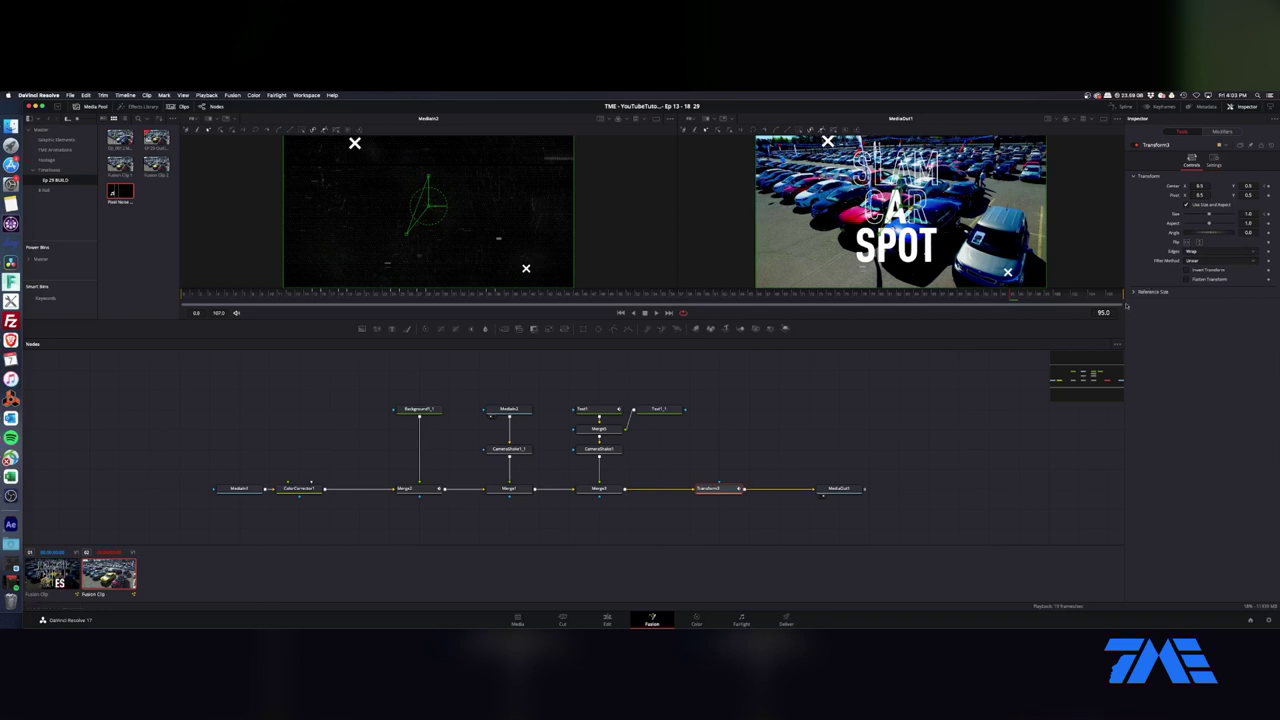
left_click_drag(1024, 297, 1098, 292)
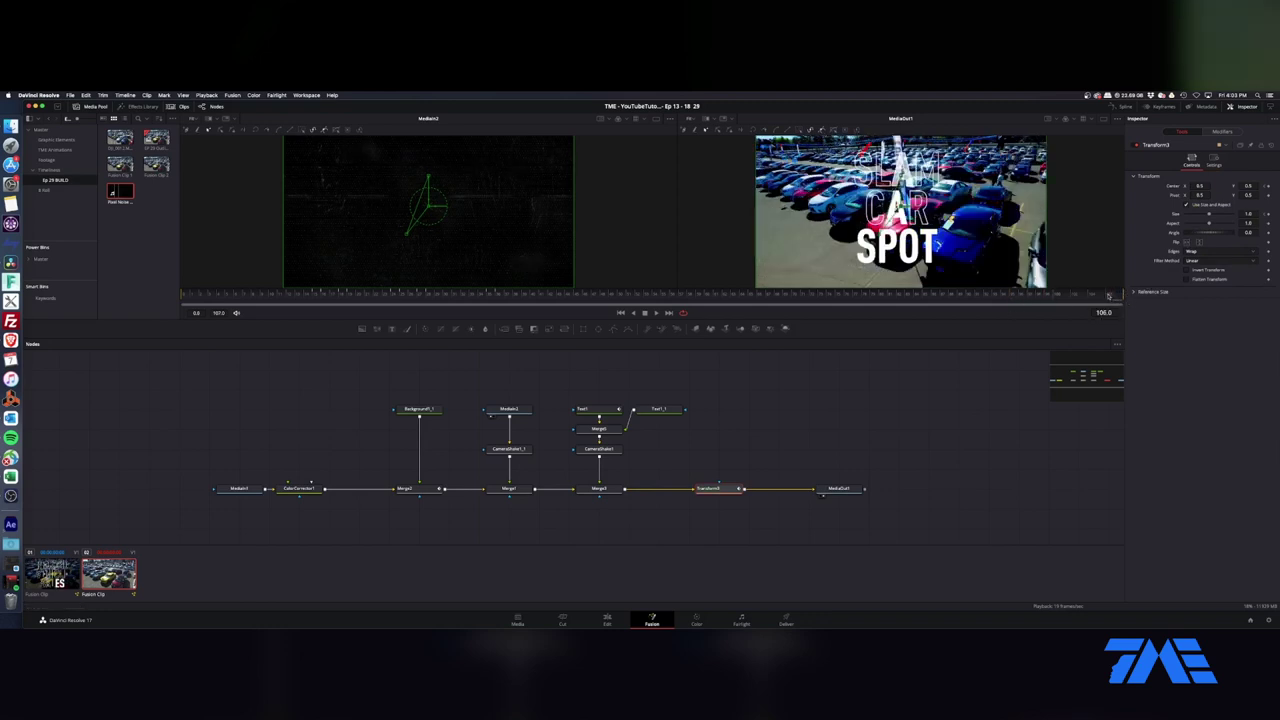
left_click_drag(1108, 296, 1029, 301)
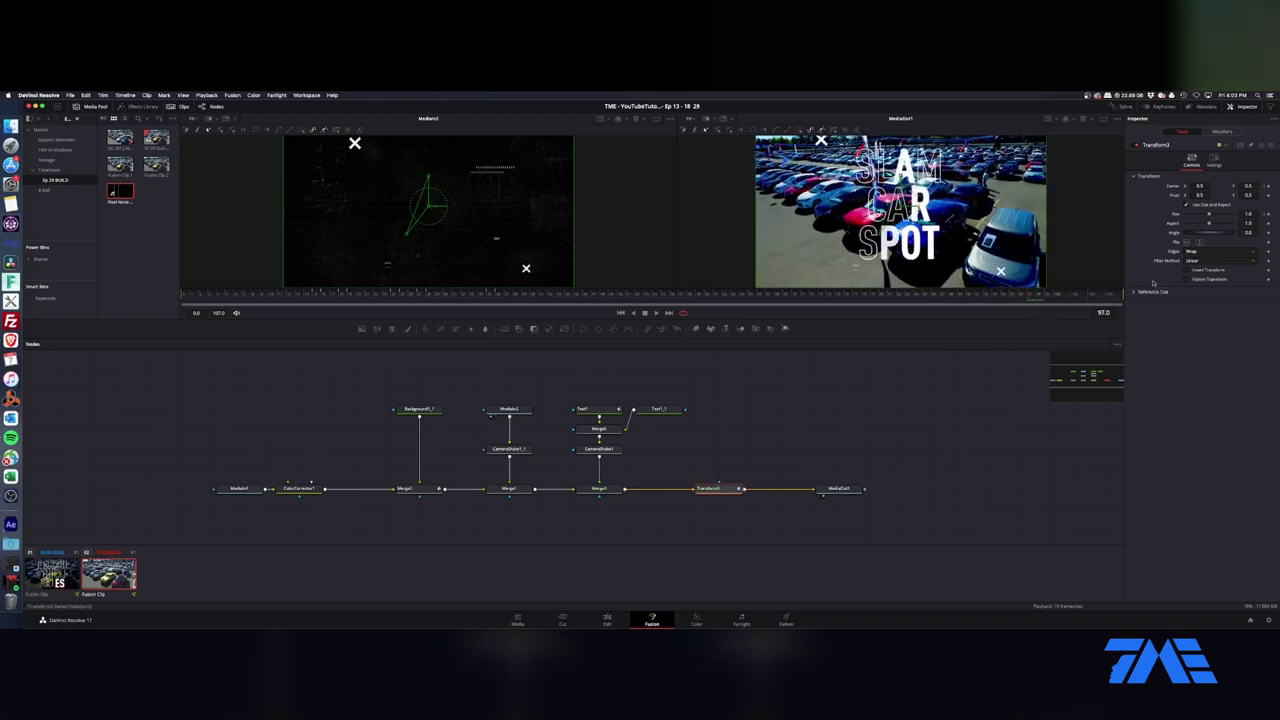
left_click(1268, 188)
left_click(1051, 299)
left_click_drag(1060, 298, 1122, 298)
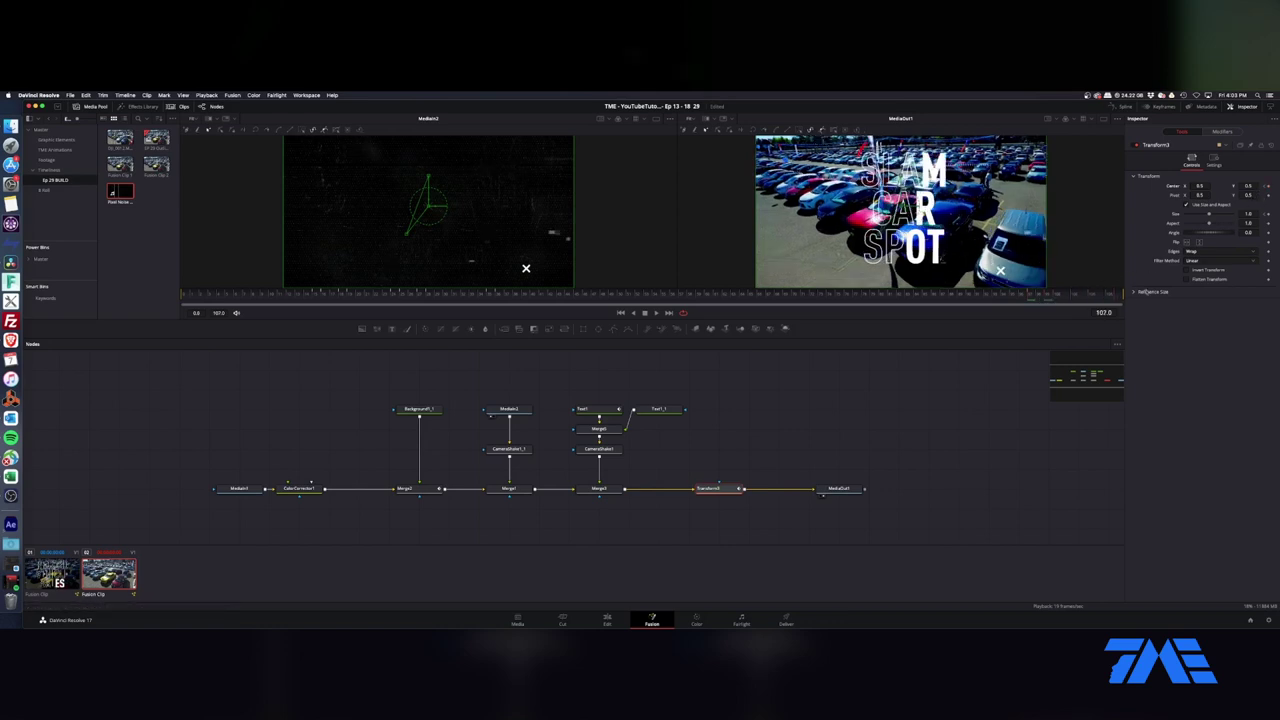
left_click_drag(1248, 186, 985, 137)
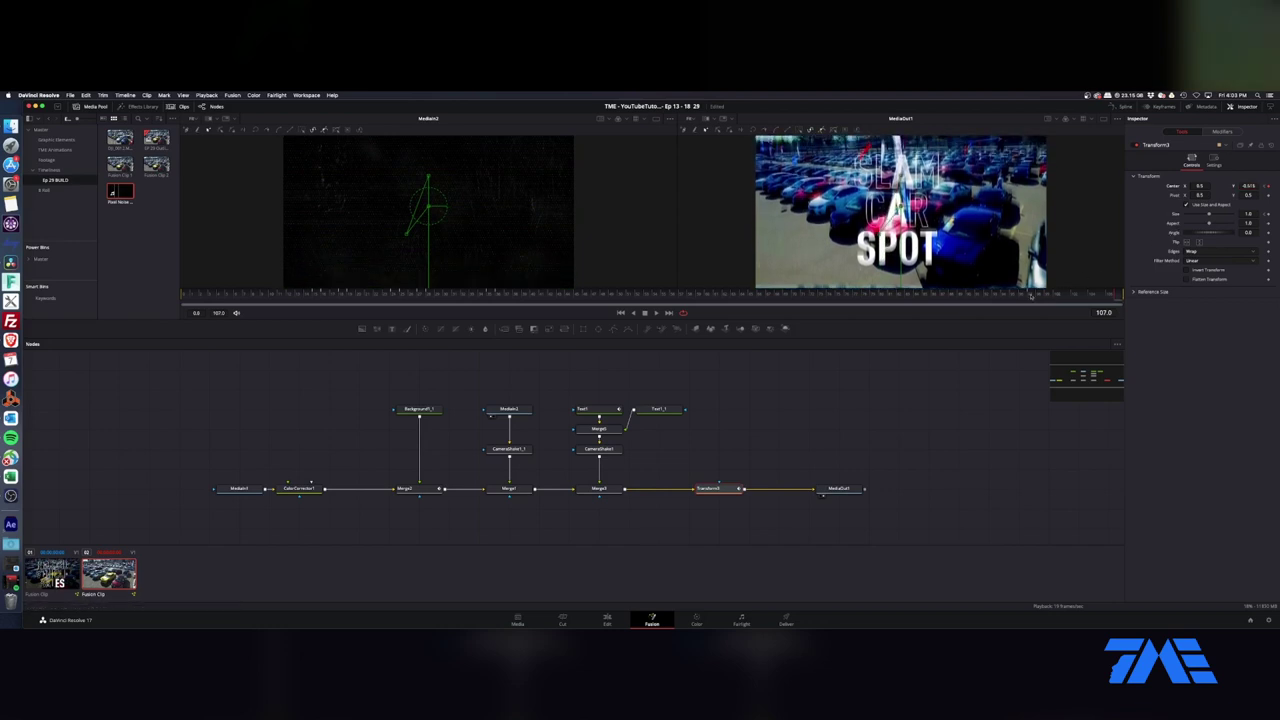
Step: Play back the finished animation in Fusion, and play Fusion Clip 2 from its start on the Edit page timeline
left_click(656, 313)
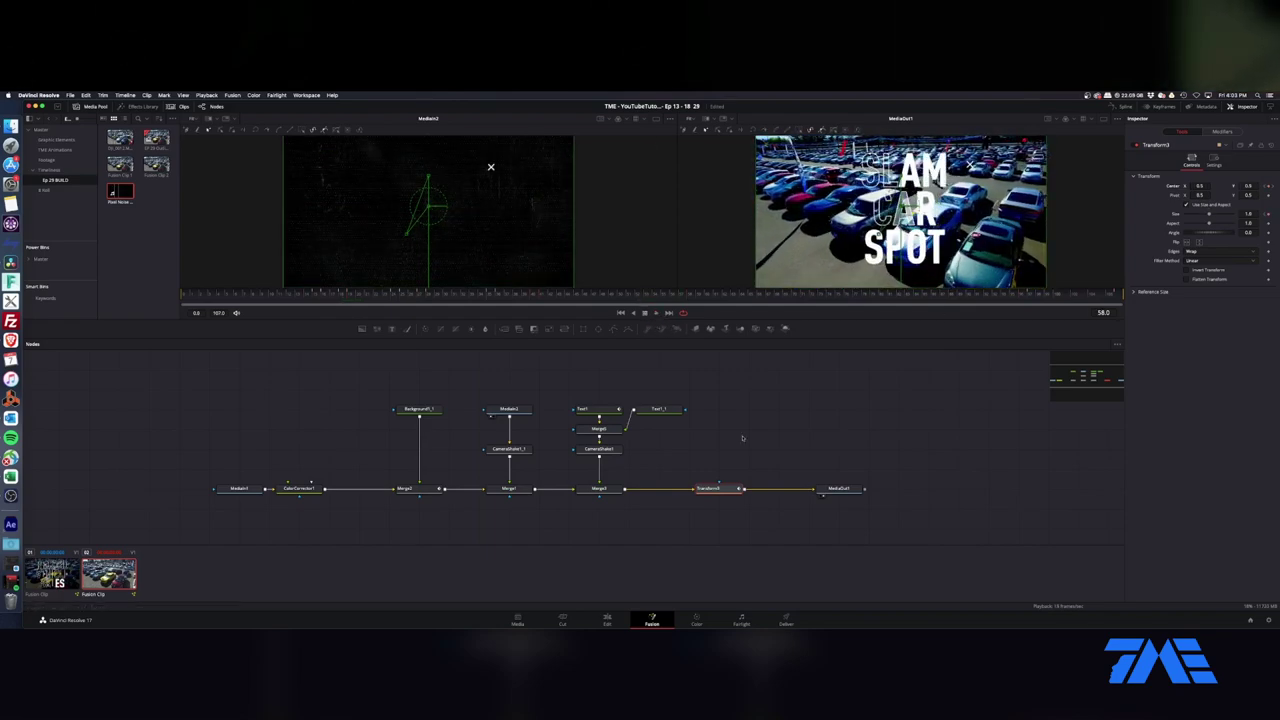
key("shift+4")
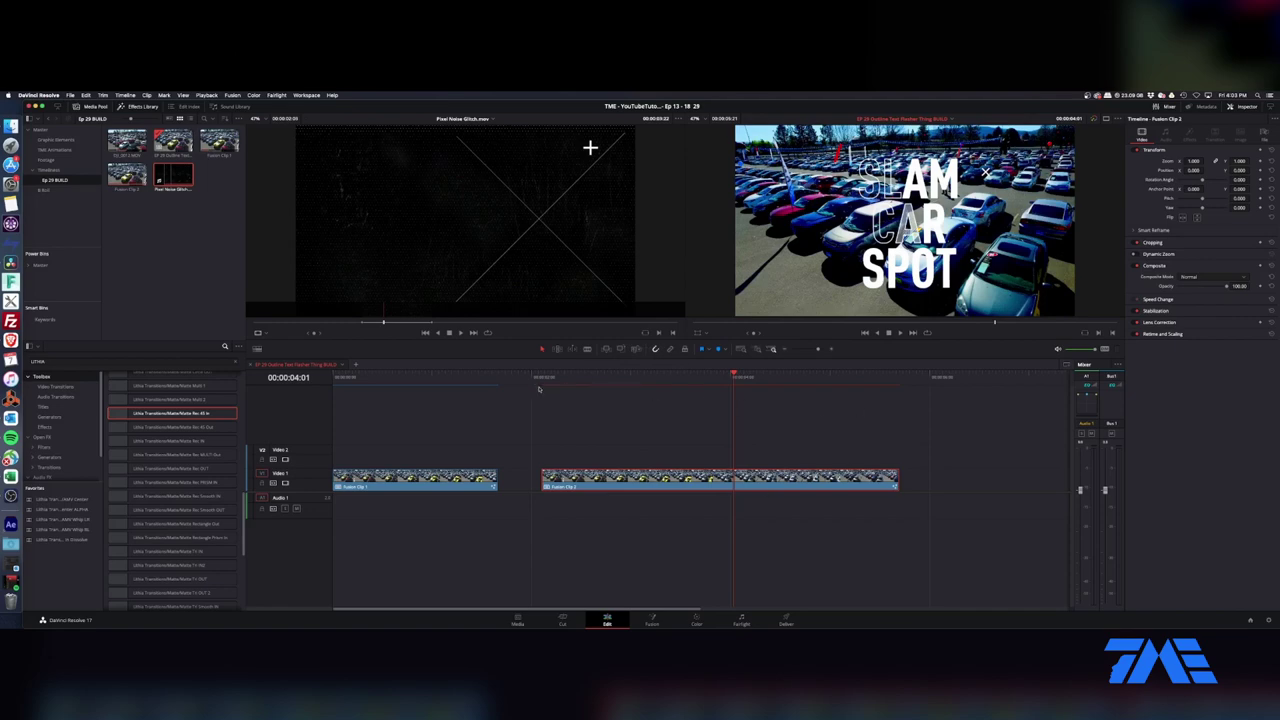
left_click(540, 387)
key("space")
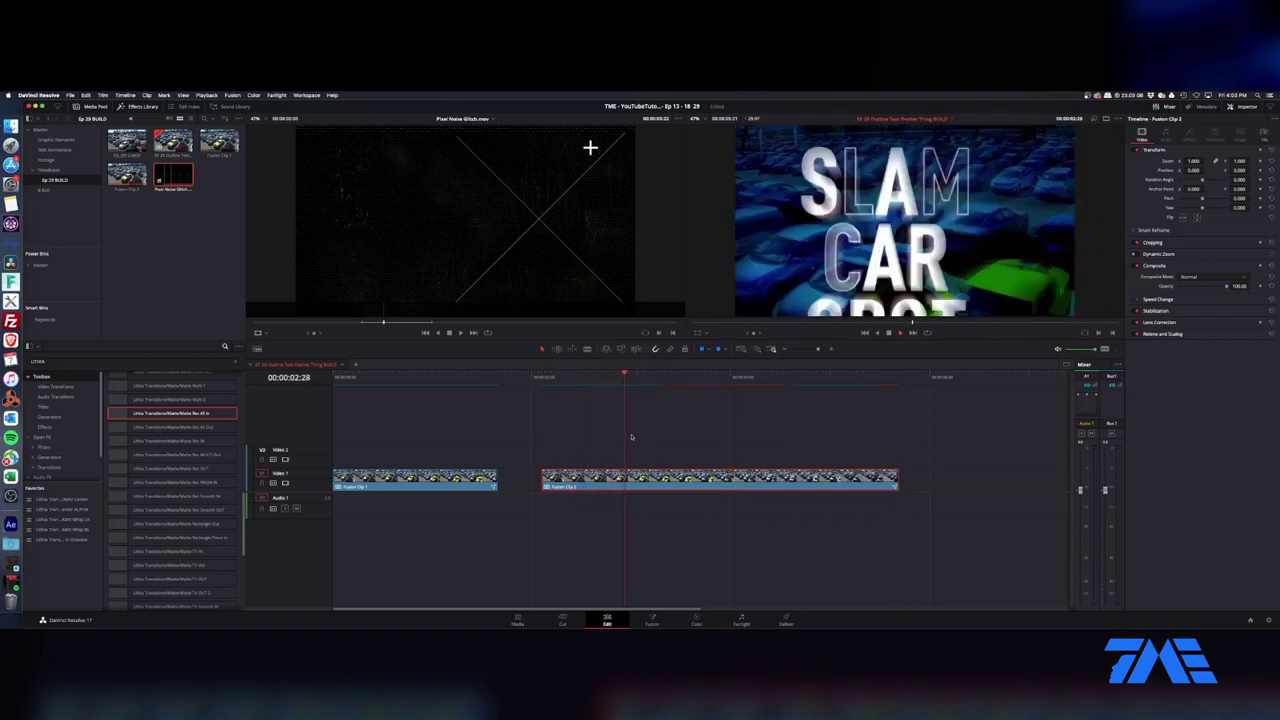